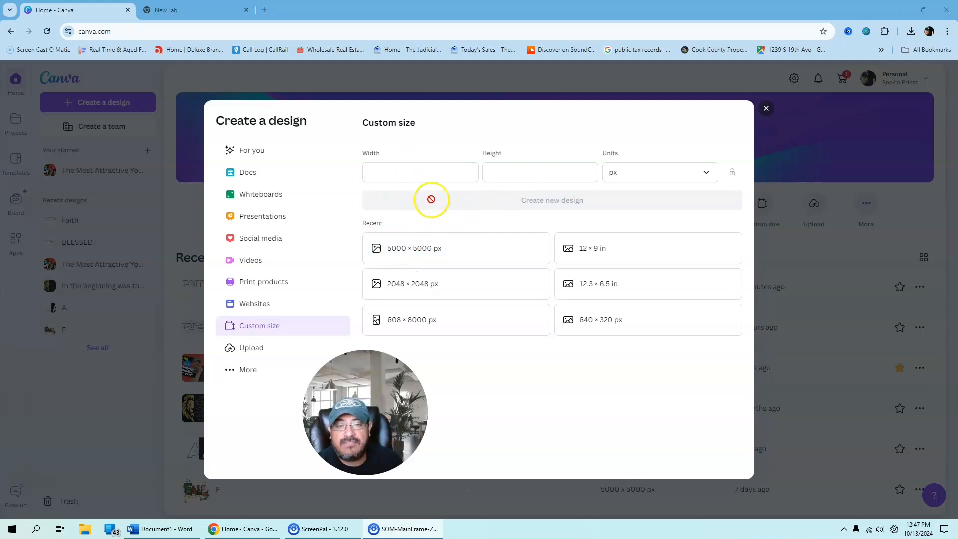
Step: Create a new blank design at the recent custom size of 5000 × 5000 px and dismiss the template suggestions
left_click(424, 246)
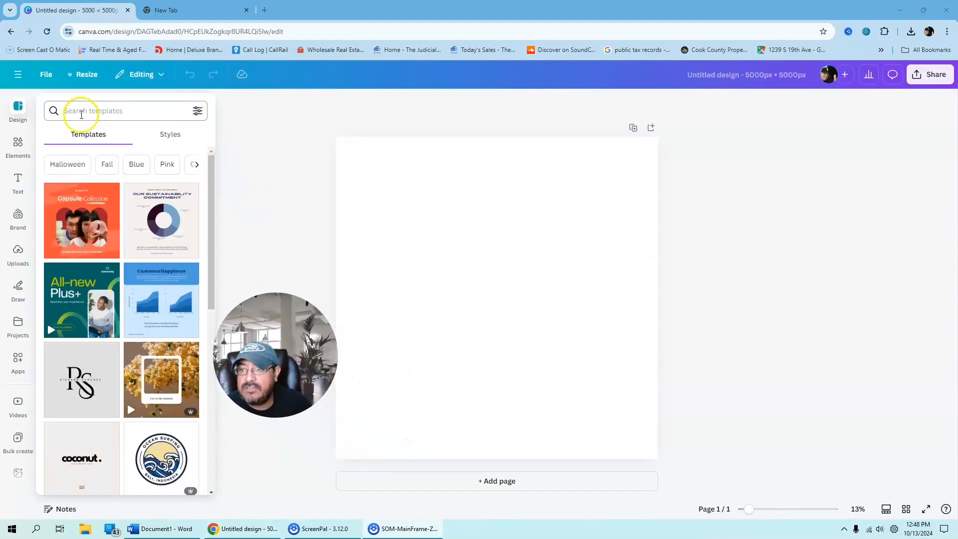
left_click(237, 113)
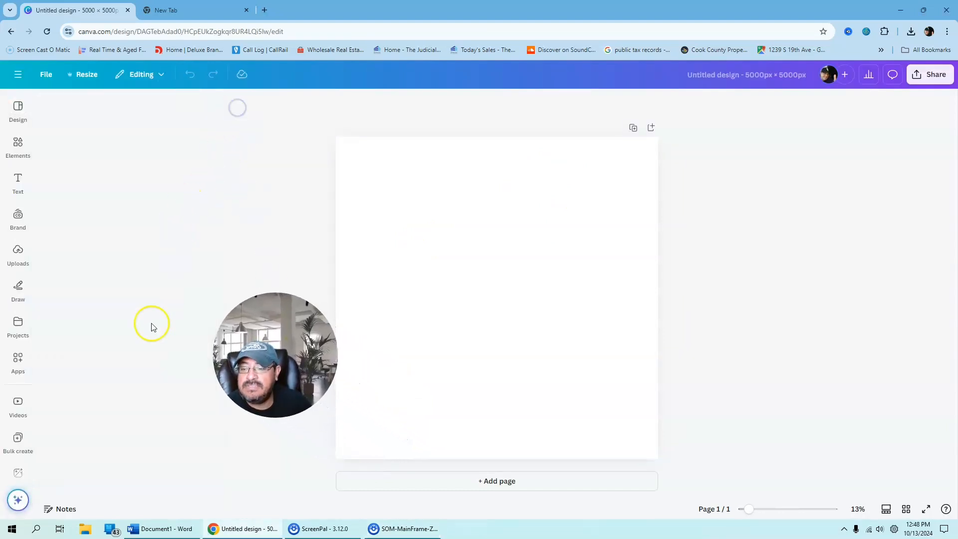
left_click_drag(276, 354, 268, 373)
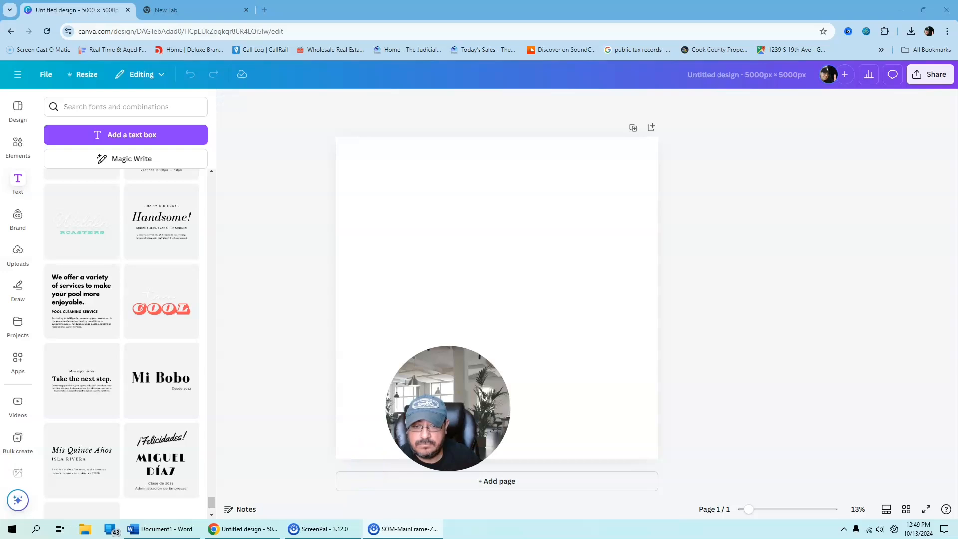
Step: Browse the text font combinations and add the recently used "2ND QTR" sales report combination to the page
scroll(188, 336, "up", 15)
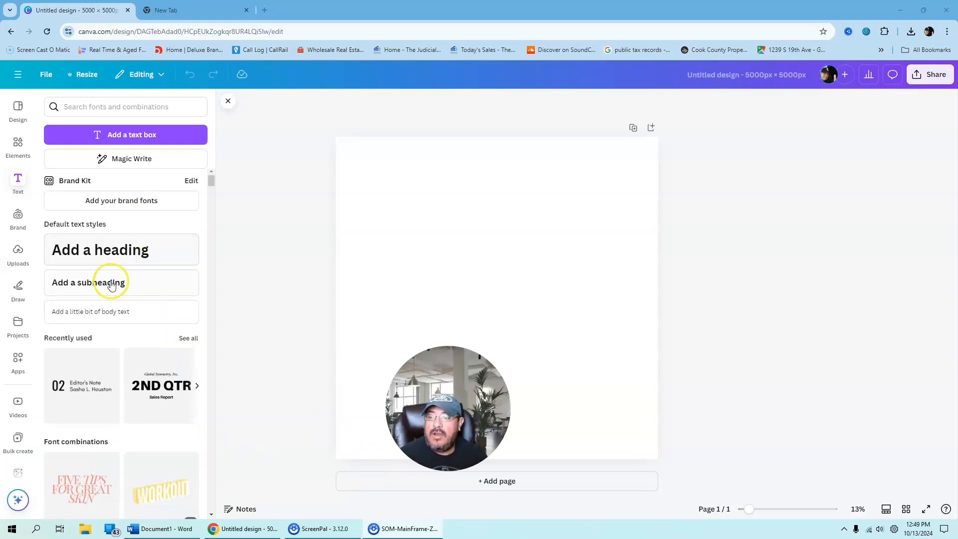
left_click(18, 184)
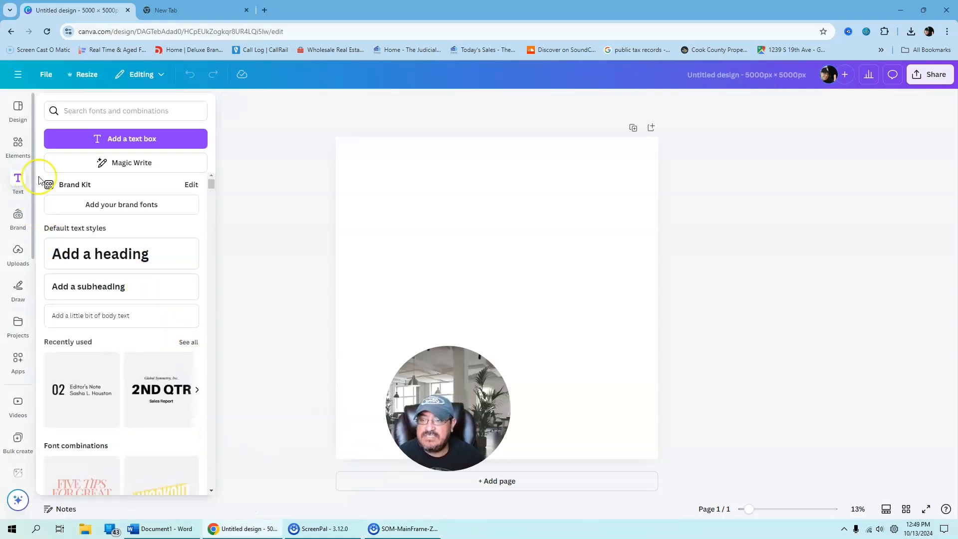
scroll(174, 348, "down", 10)
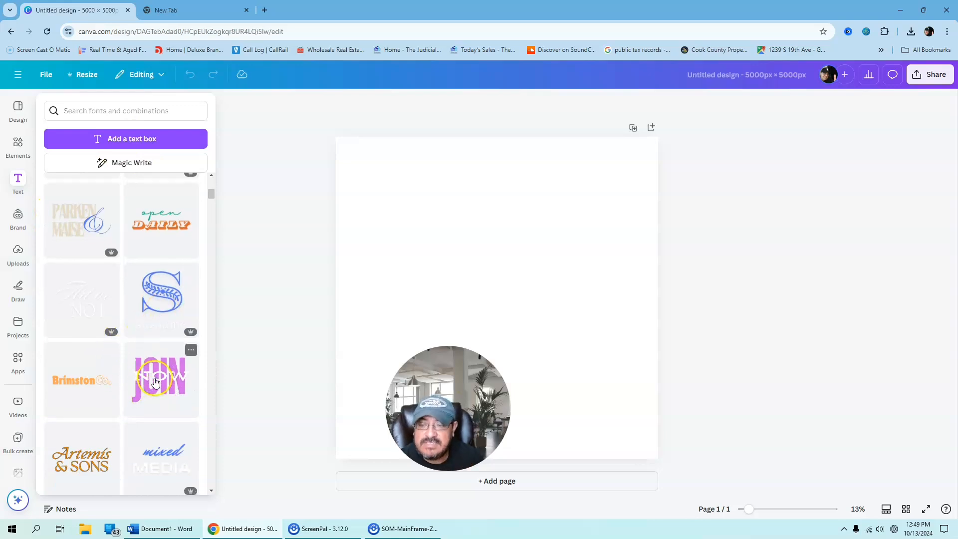
scroll(95, 337, "down", 10)
scroll(154, 421, "up", 10)
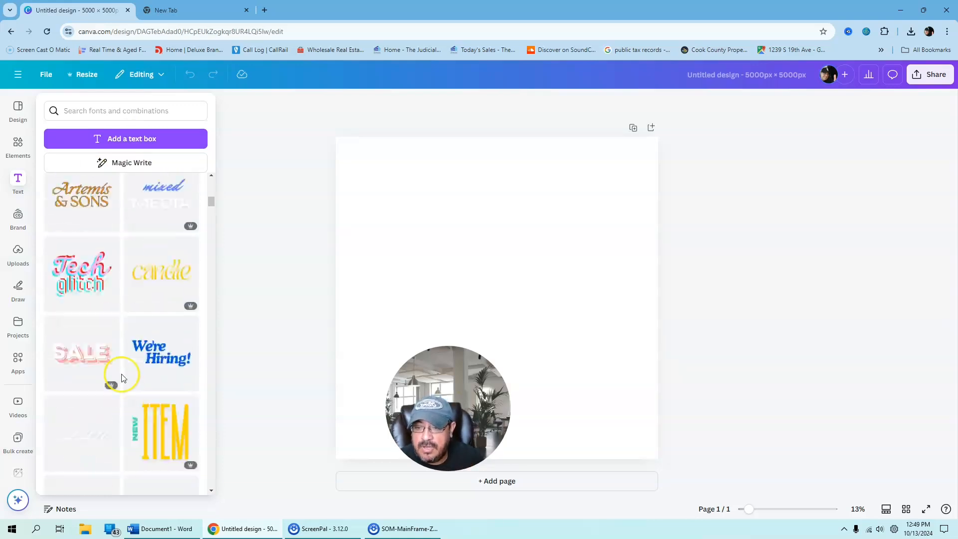
scroll(135, 404, "up", 5)
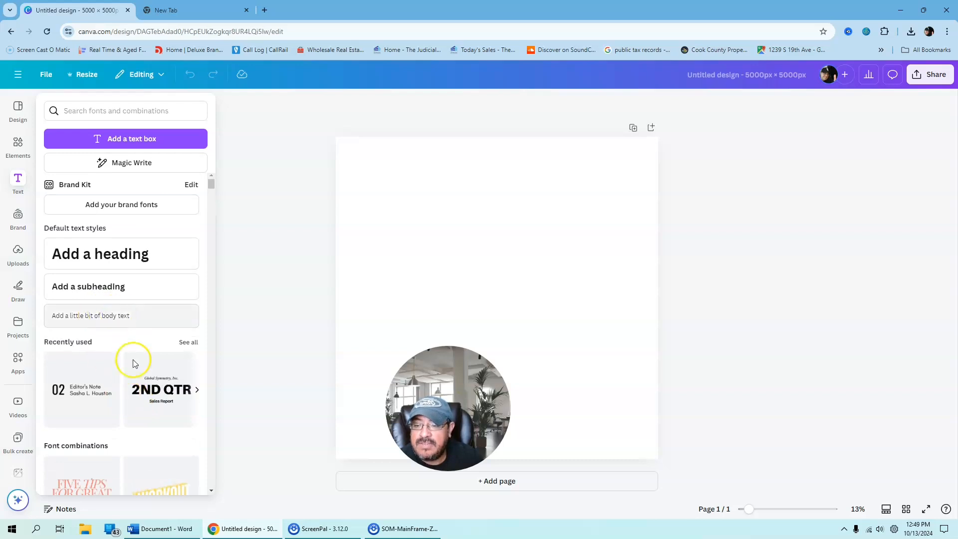
left_click(154, 383)
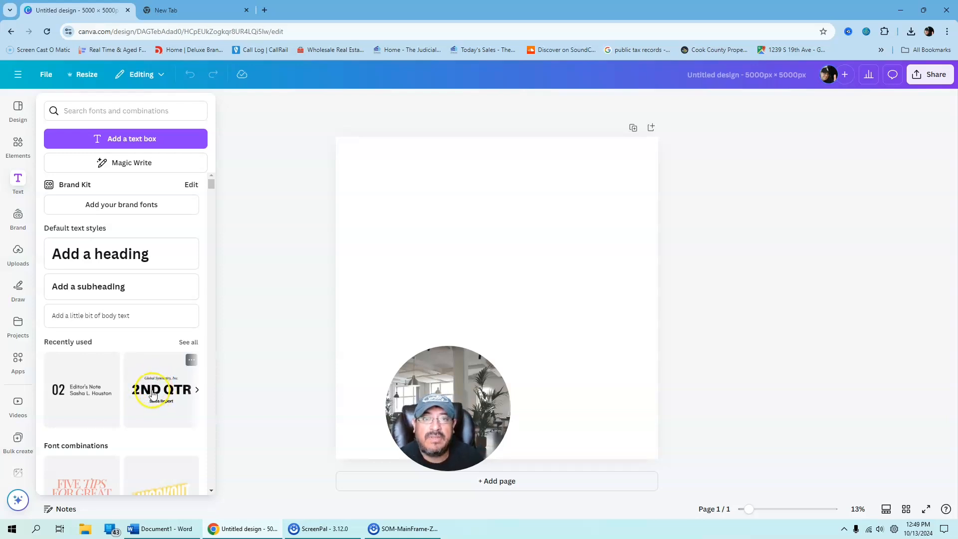
left_click(152, 391)
left_click(496, 298)
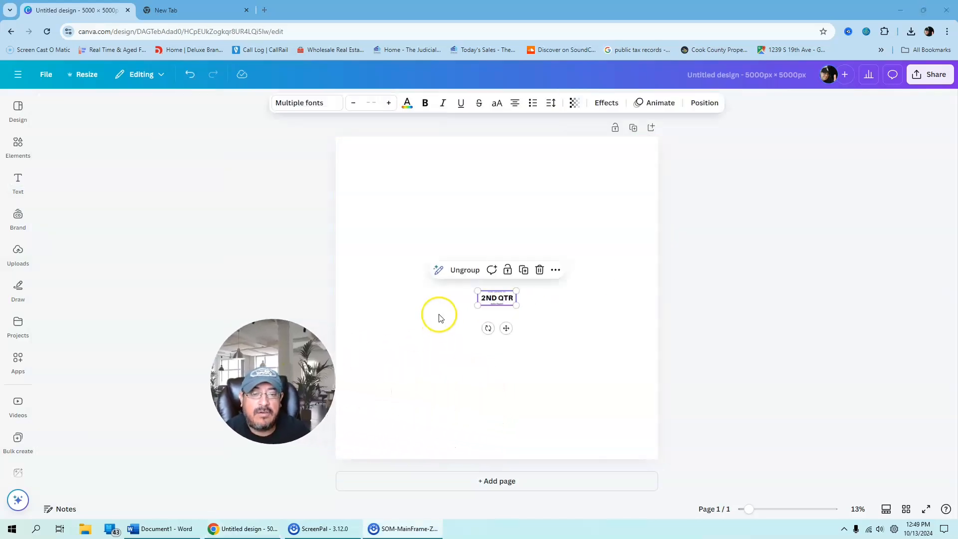
Step: Enlarge the "2ND QTR" text group until it spans the full width of the page
left_click_drag(478, 290, 351, 199)
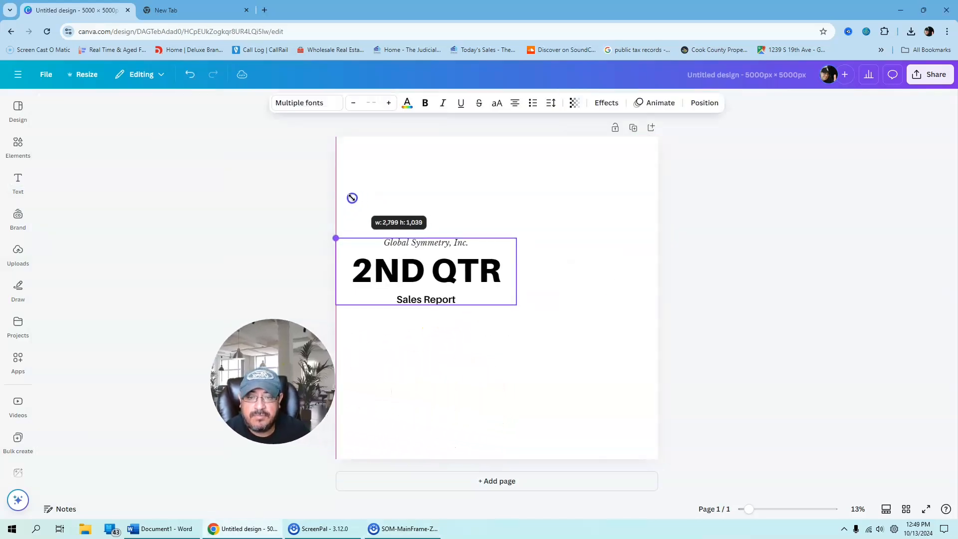
left_click_drag(516, 305, 643, 397)
left_click(813, 331)
Step: Delete the "Global Symmetry, Inc." and "Sales Report" lines from the text group, keeping only the large heading
left_click(525, 250)
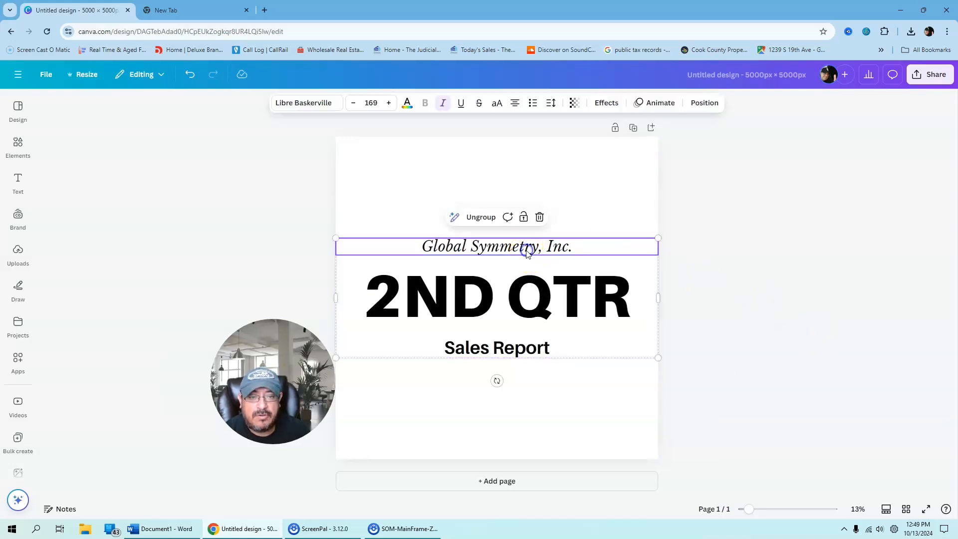
key("Delete")
left_click(770, 294)
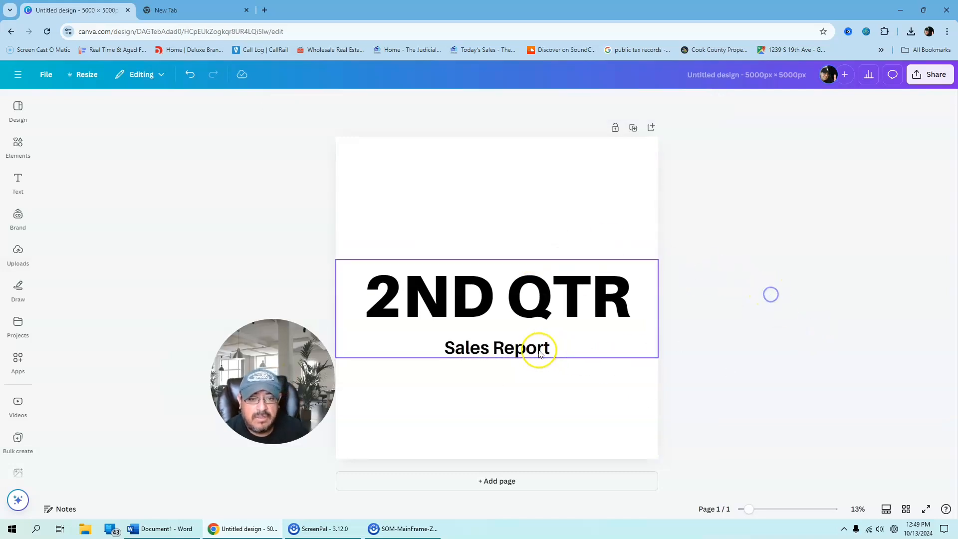
left_click(536, 349)
key("Delete")
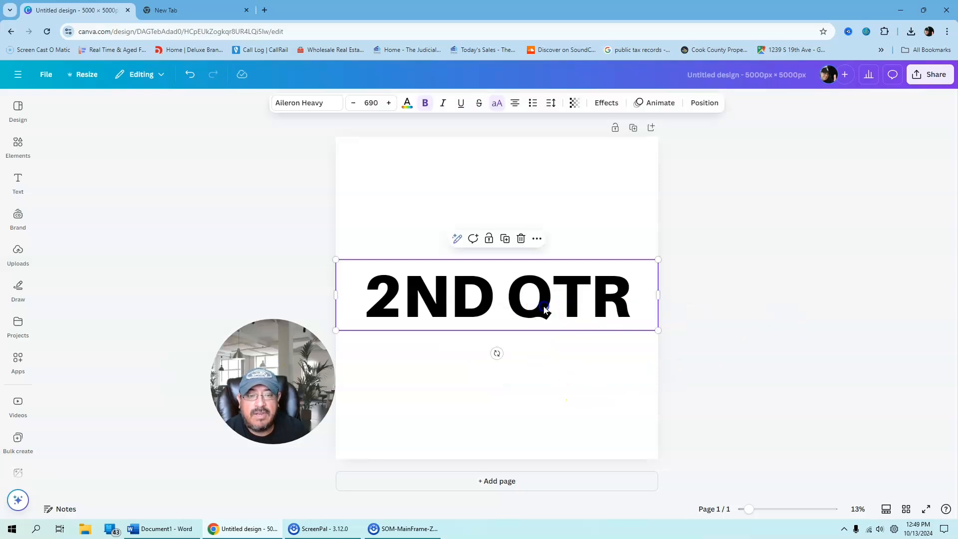
Step: Replace the heading text with FAITH and enlarge it to fill the page width, centred on the page
double_click(380, 303)
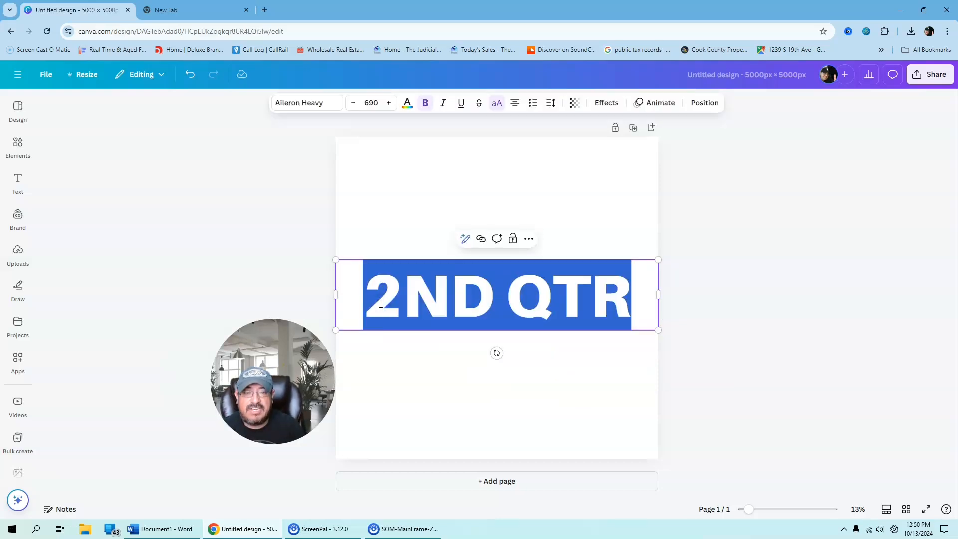
type("FAITH")
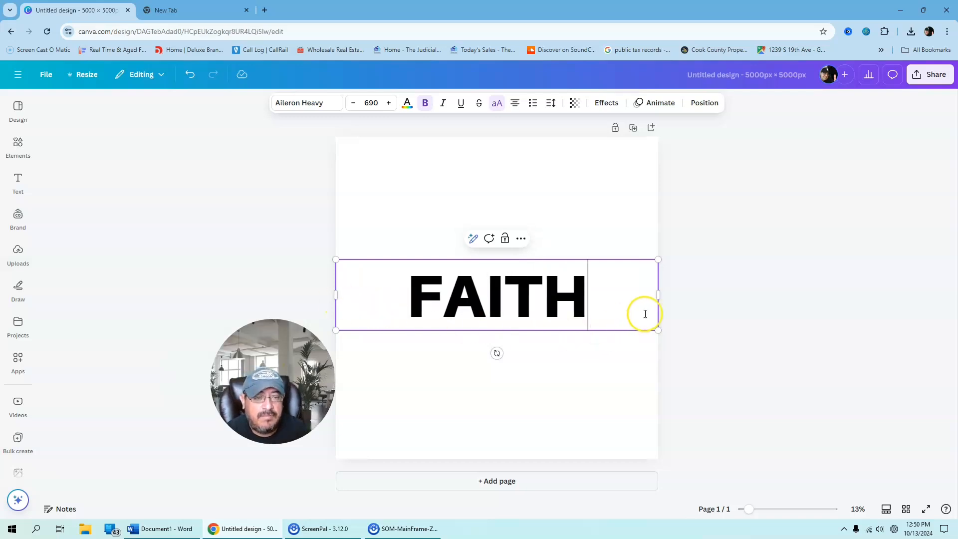
left_click_drag(658, 305, 651, 405)
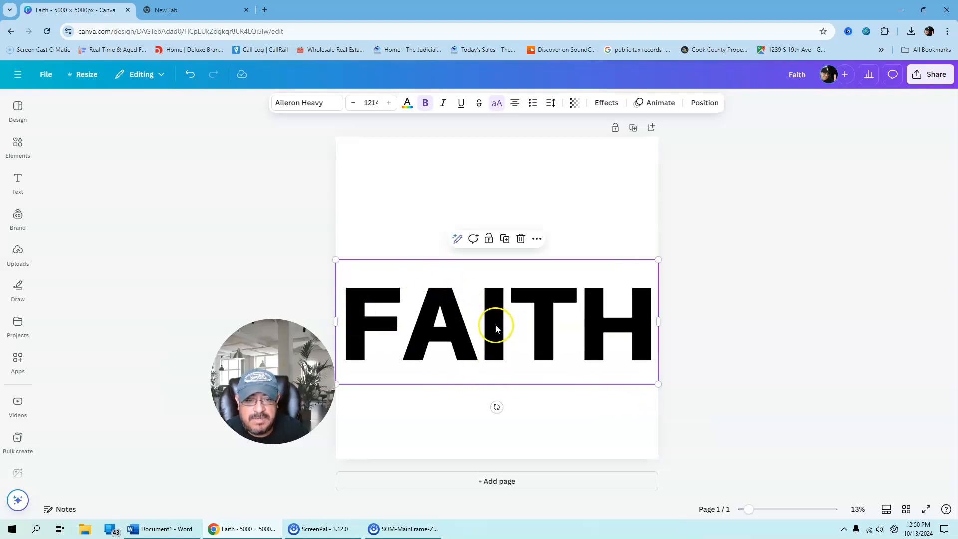
left_click_drag(495, 324, 494, 298)
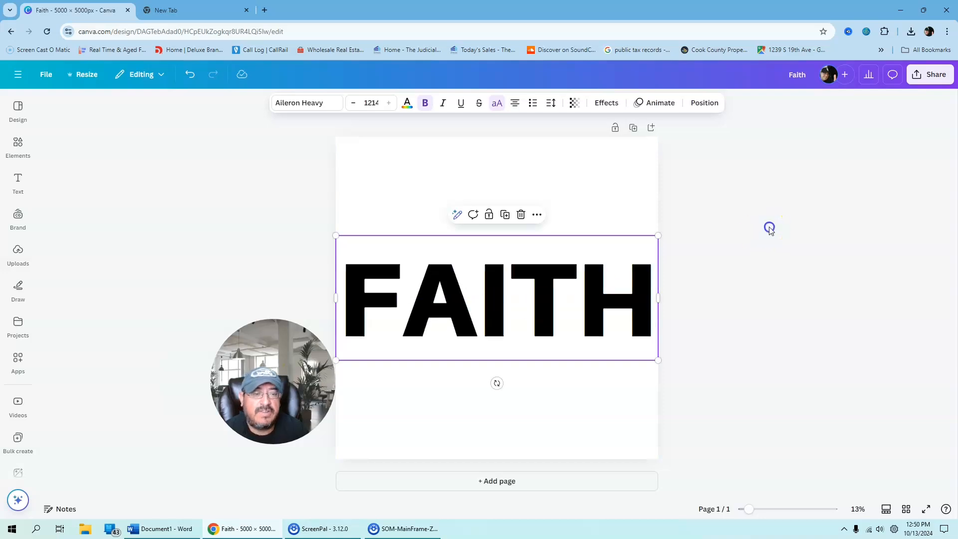
left_click(748, 271)
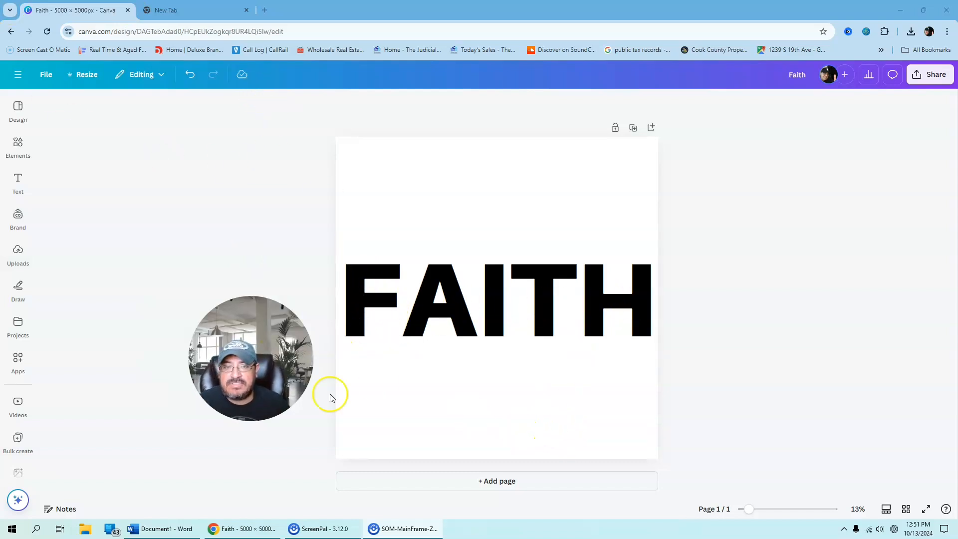
Step: Add a square shape and stretch it into a full-width rectangle covering the FAITH text
left_click(19, 142)
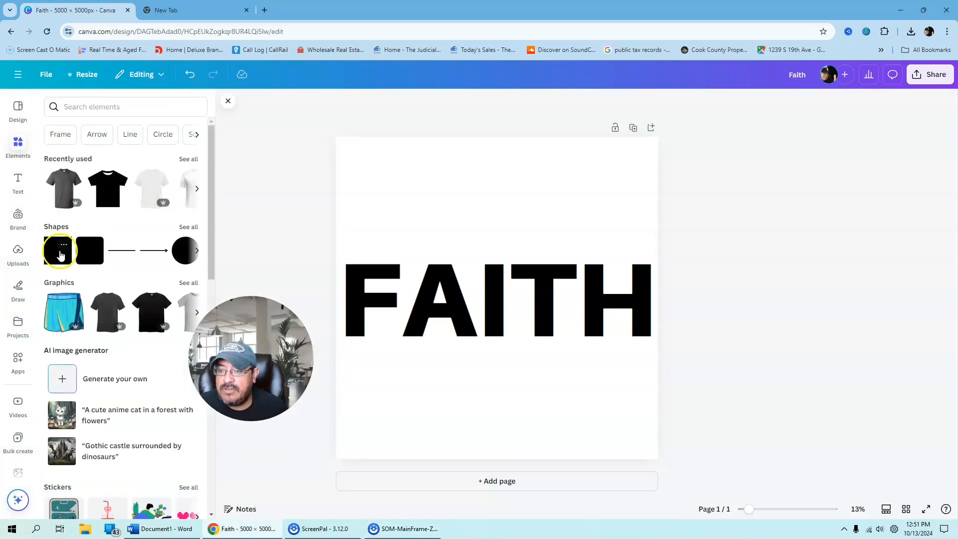
left_click(61, 255)
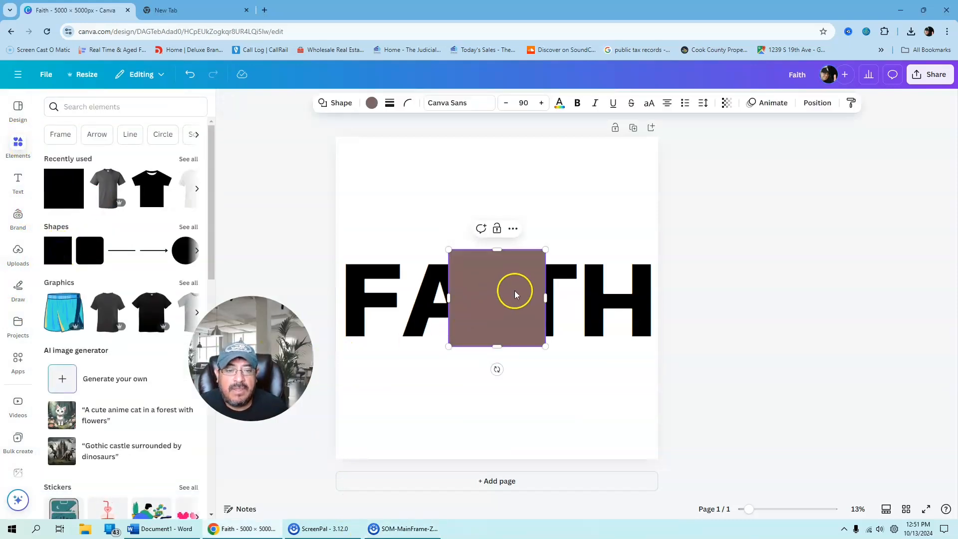
left_click_drag(513, 288, 661, 310)
left_click(809, 250)
Step: Send the brown rectangle to the back, behind the FAITH text
left_click(535, 312)
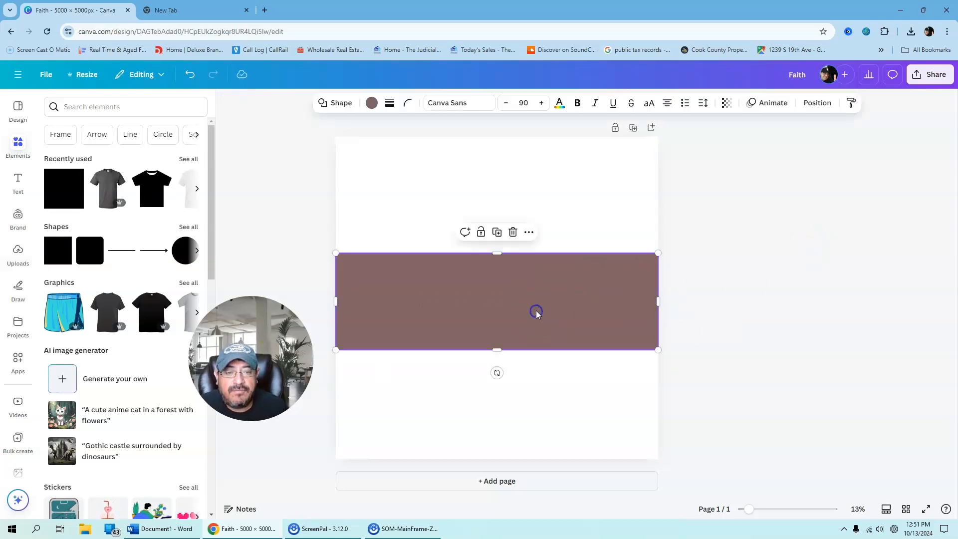
right_click(504, 281)
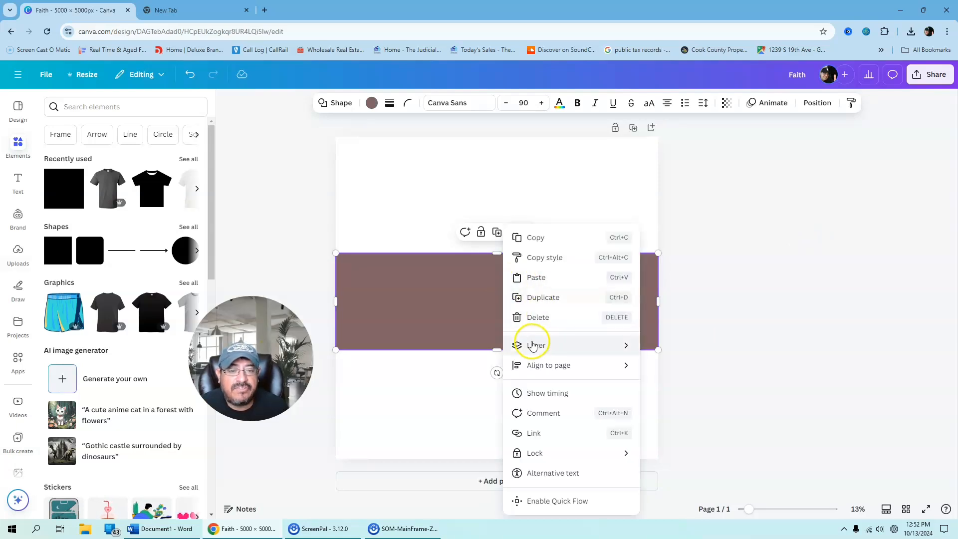
mouse_move(633, 346)
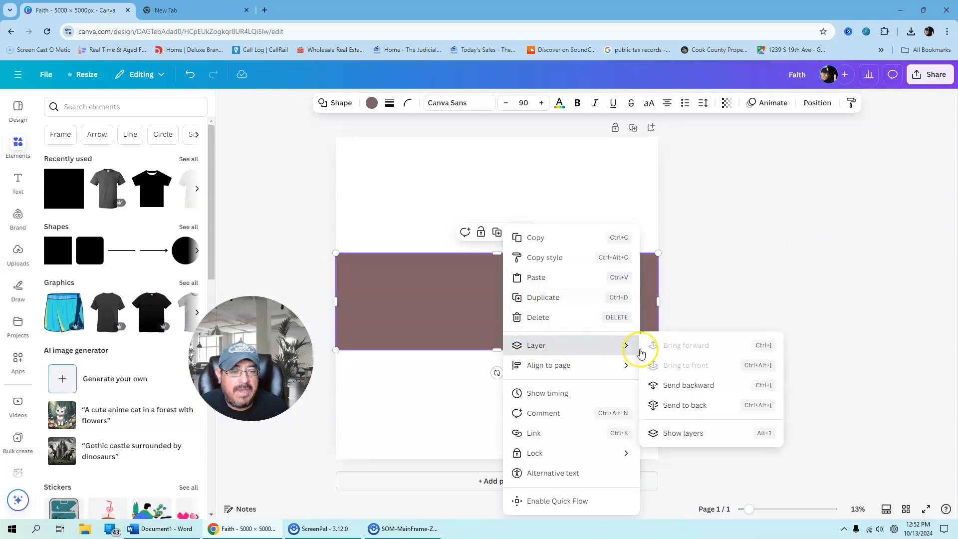
left_click(675, 406)
Step: Change the FAITH text colour to white using the document colours
left_click(477, 323)
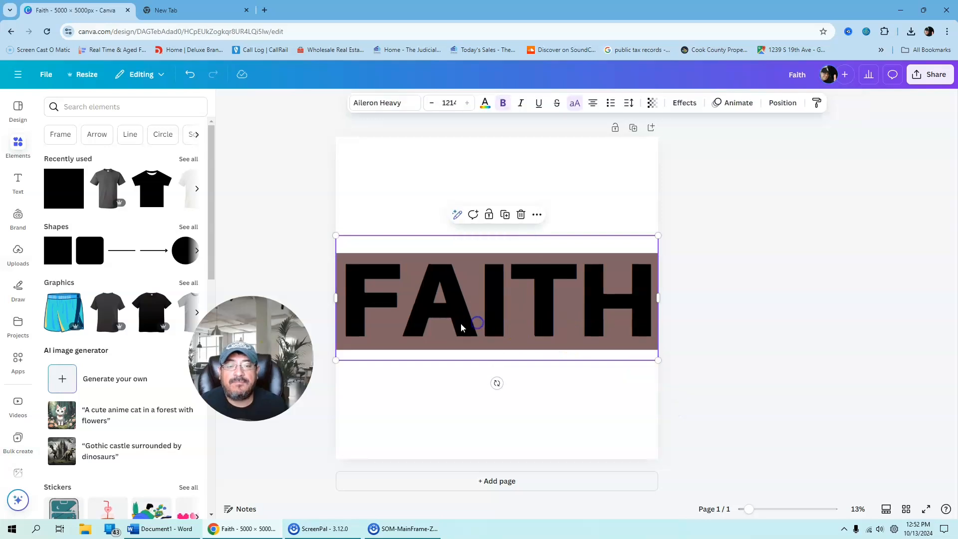
left_click(460, 324)
left_click(405, 433)
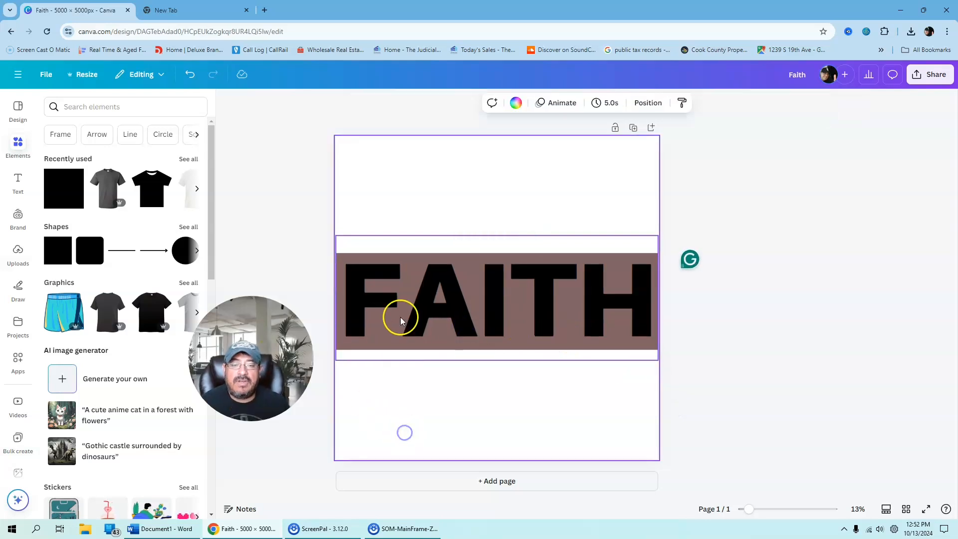
left_click(400, 318)
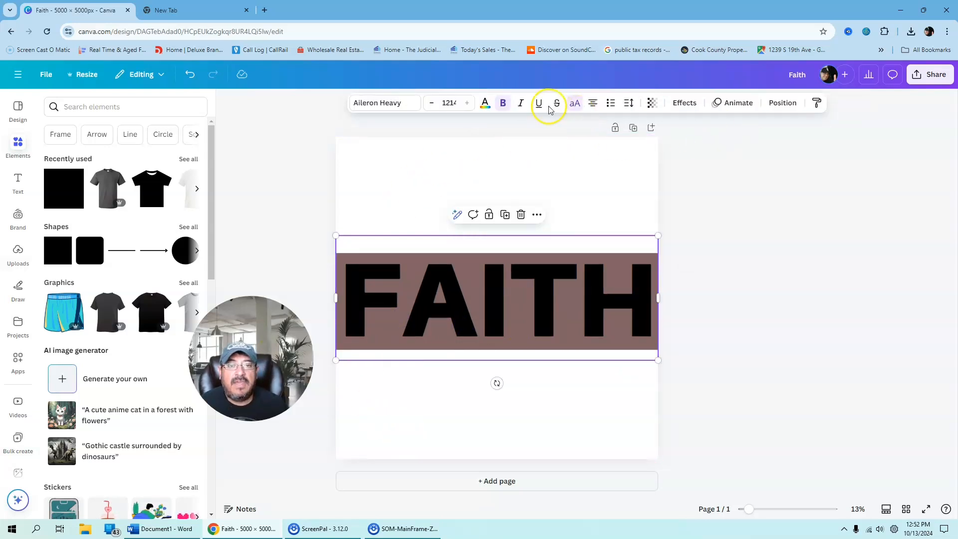
left_click(484, 103)
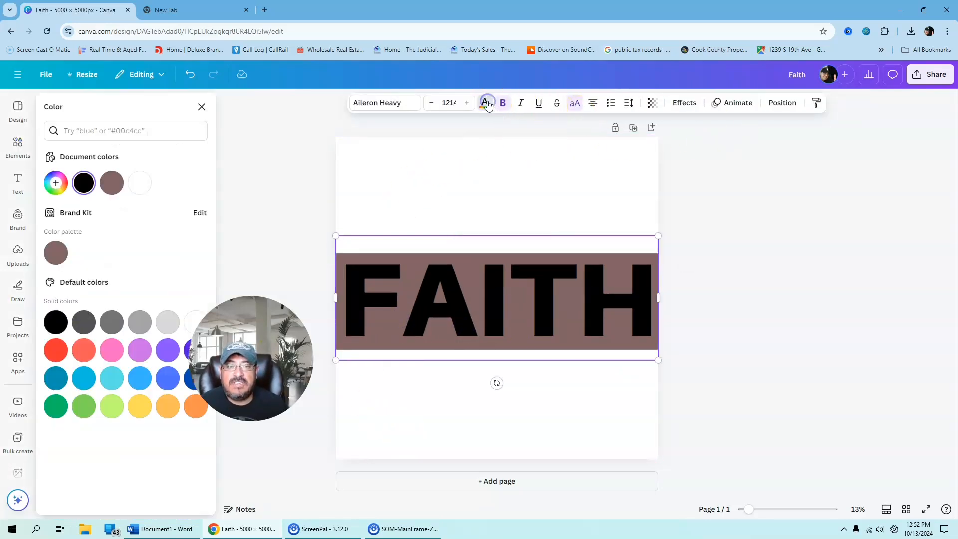
left_click(140, 182)
left_click(250, 219)
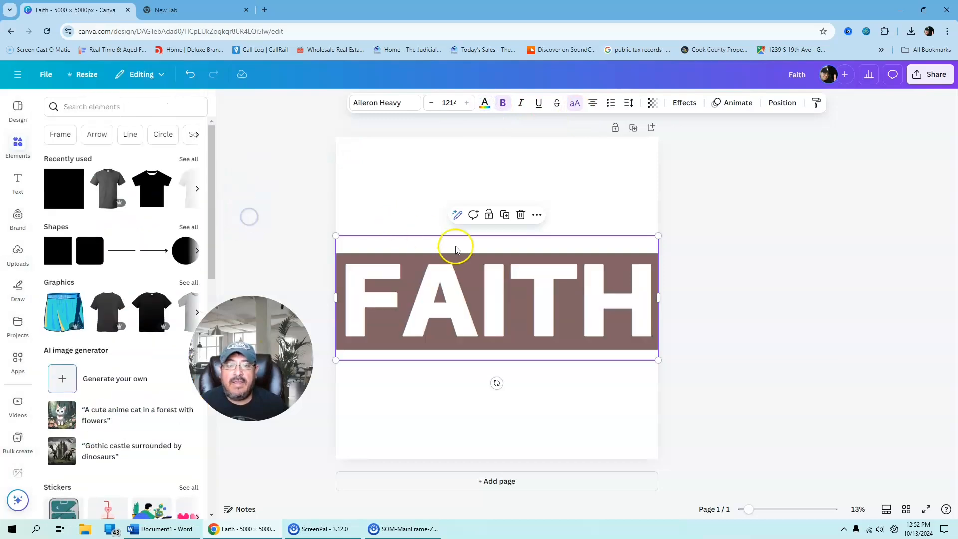
left_click(740, 209)
Step: Apply the Outline text effect to FAITH with a thickness of 7
left_click(377, 299)
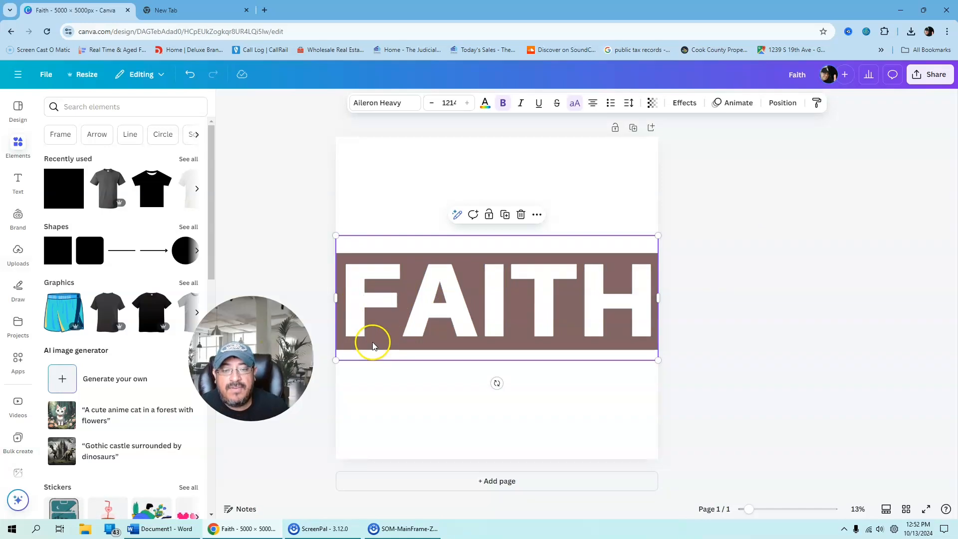
left_click(685, 104)
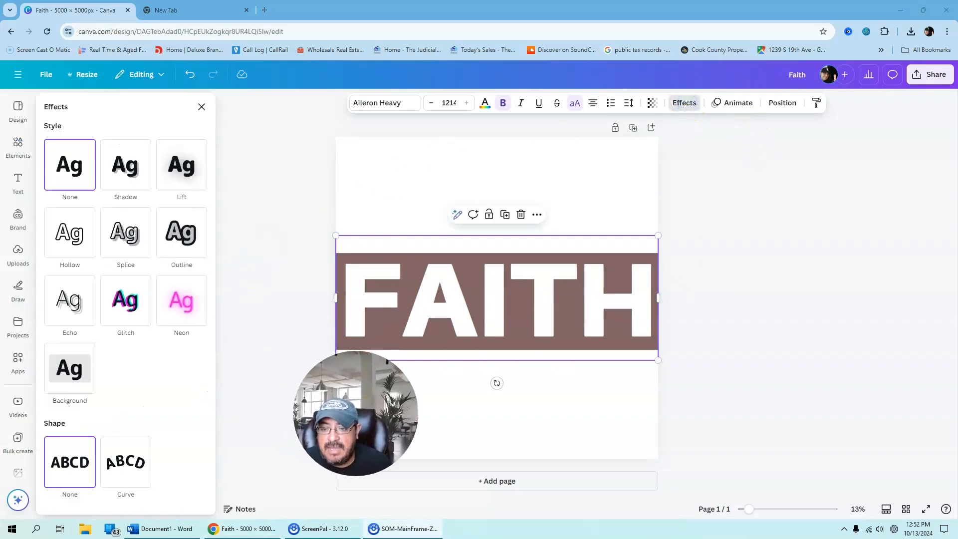
left_click(175, 238)
left_click(191, 317)
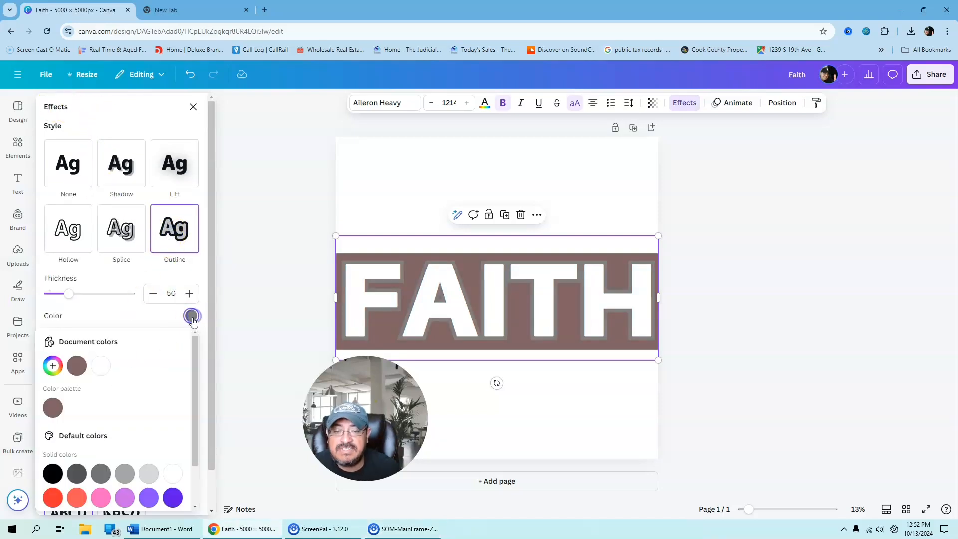
left_click(165, 293)
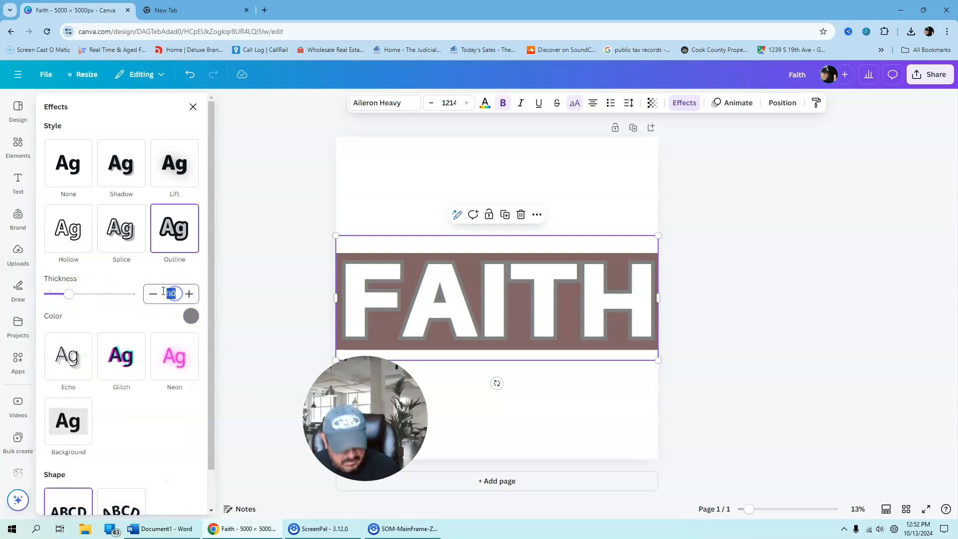
type("7")
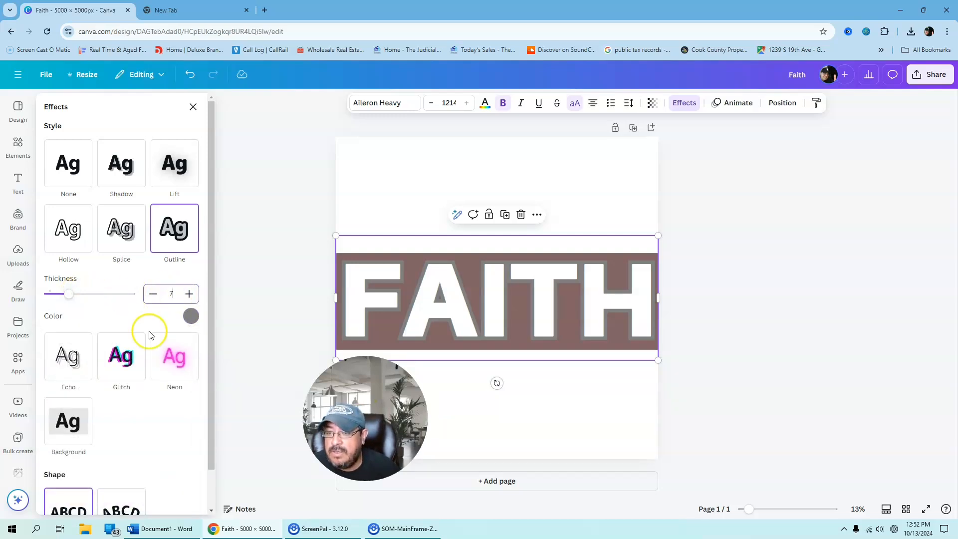
Step: Set the FAITH text's outline colour to black and deselect the text
left_click(191, 316)
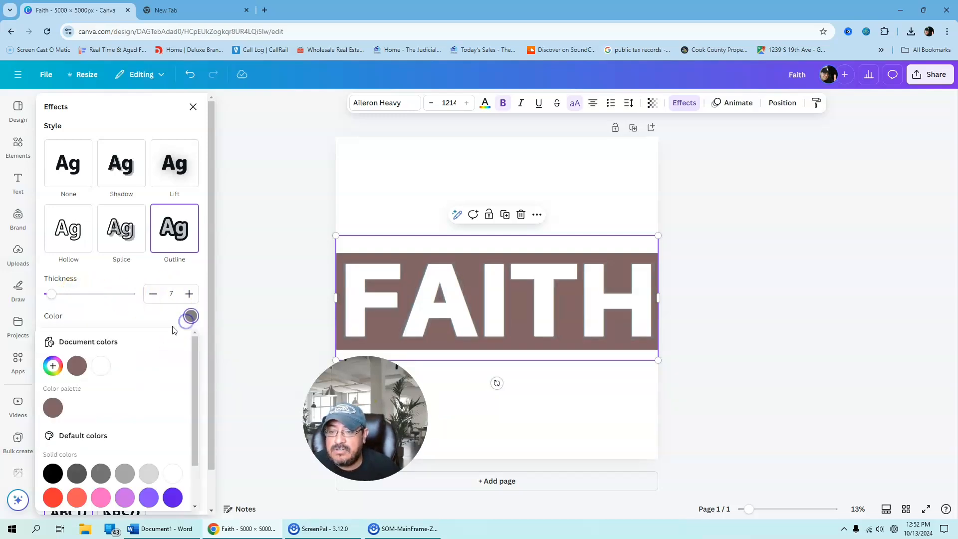
left_click(53, 473)
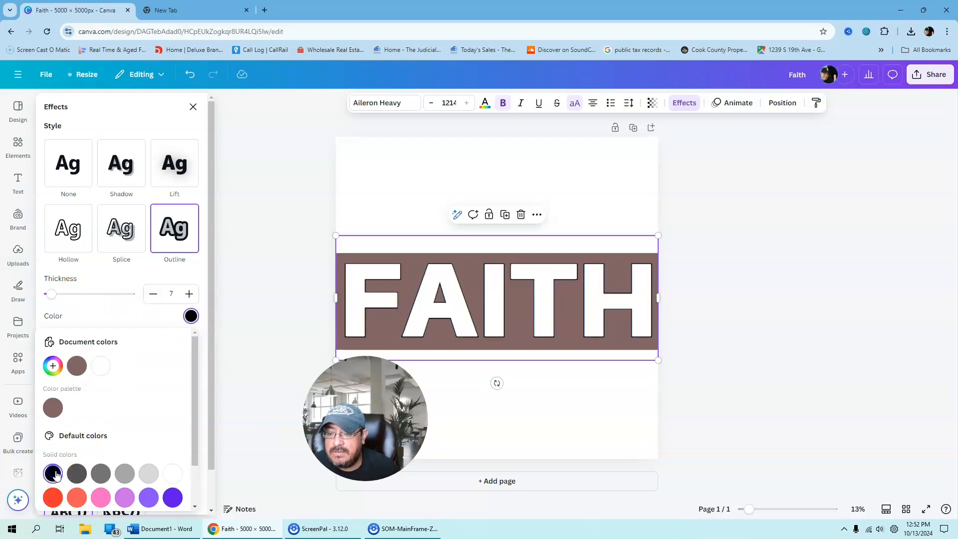
left_click(563, 416)
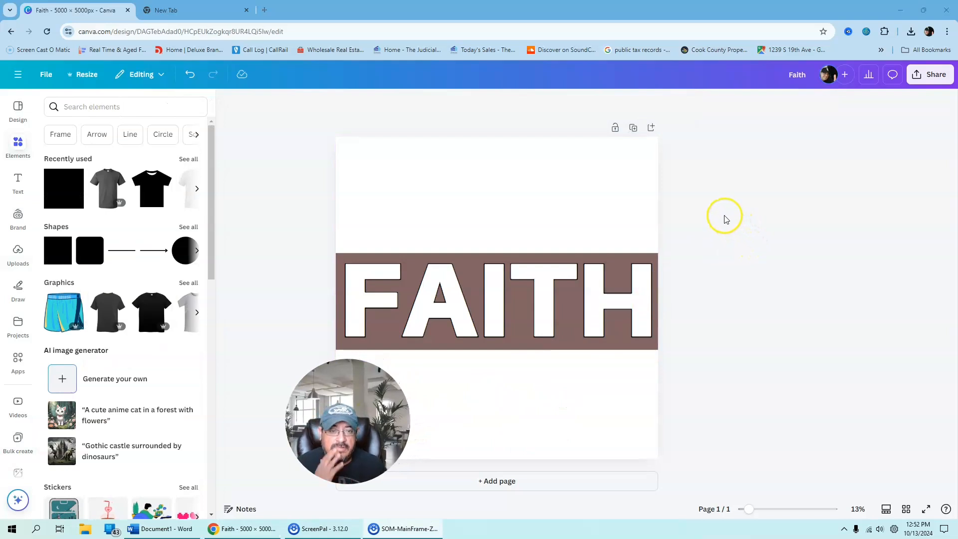
left_click(479, 252)
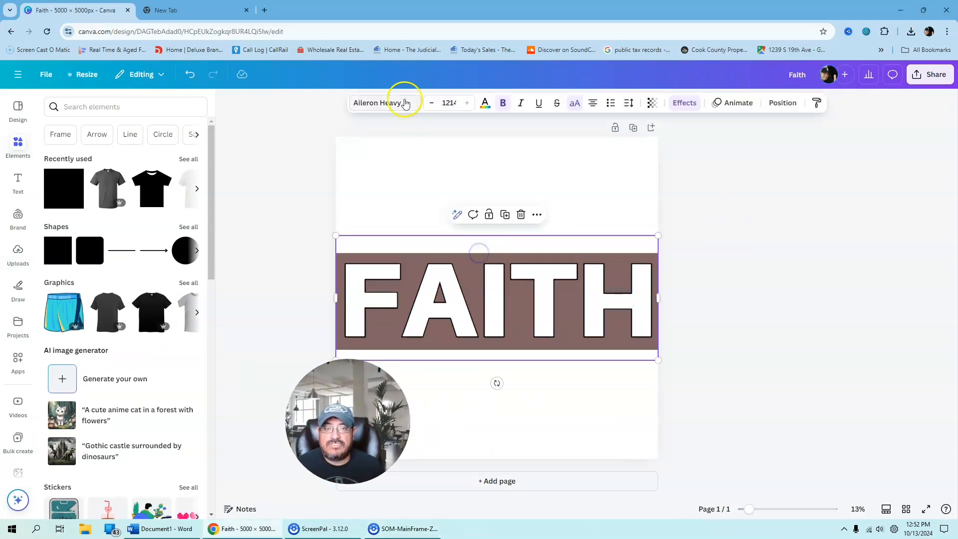
left_click(828, 189)
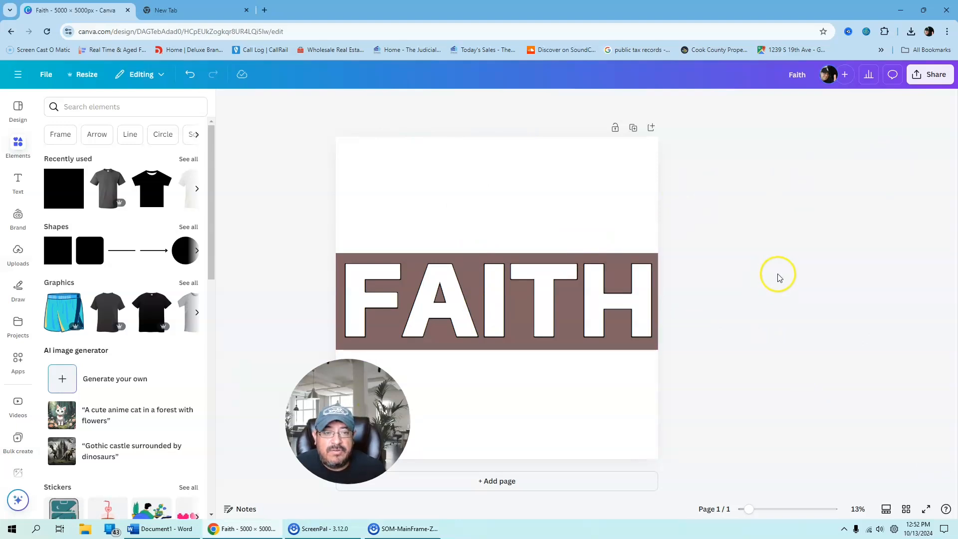
Step: Download the design as a PNG at 5,000 × 5,000 px without a transparent background
left_click(488, 199)
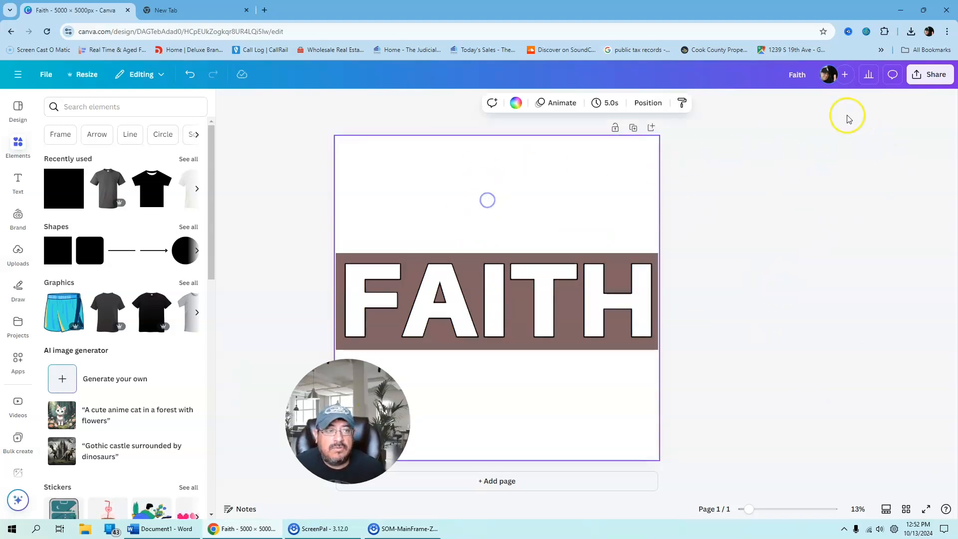
left_click(931, 75)
left_click(780, 277)
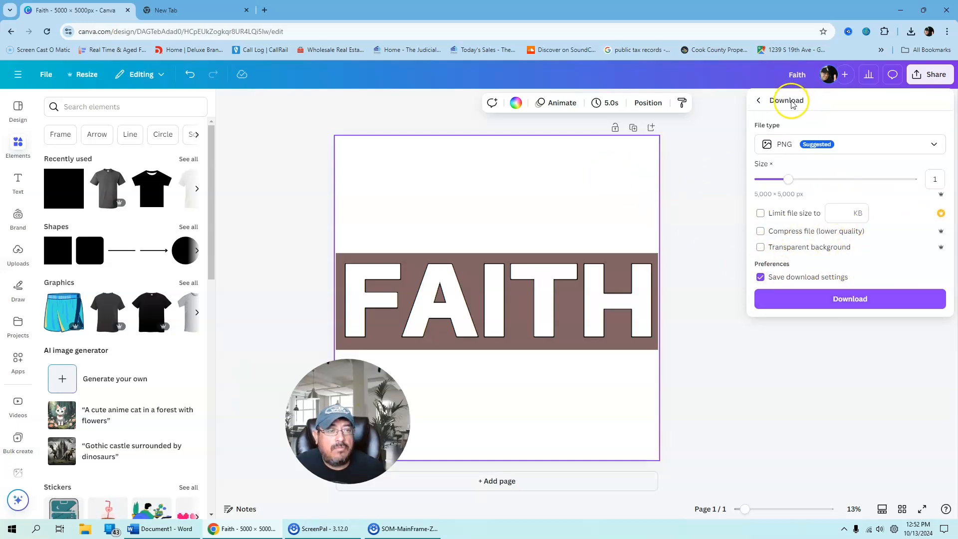
left_click(853, 302)
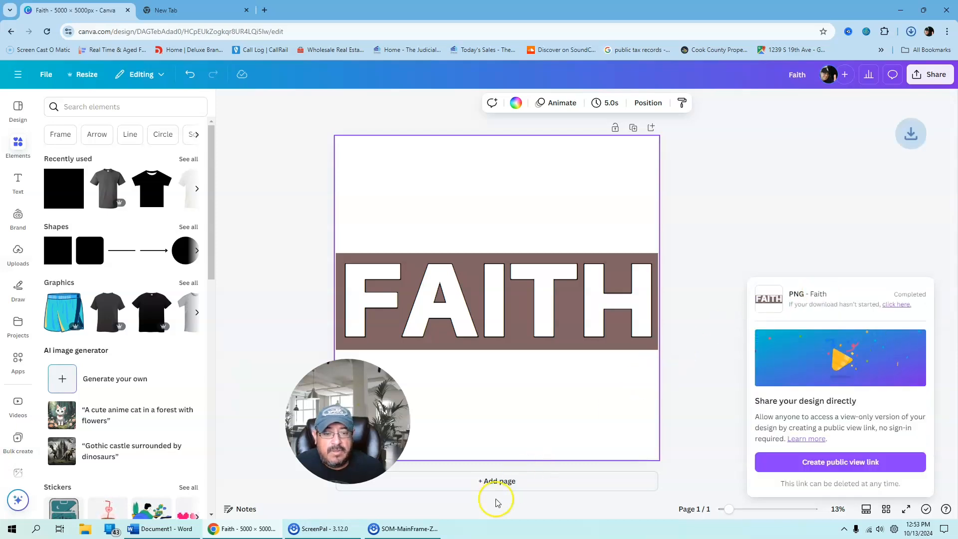
Step: Add a second page and place the downloaded Faith (11).png on it
left_click(491, 482)
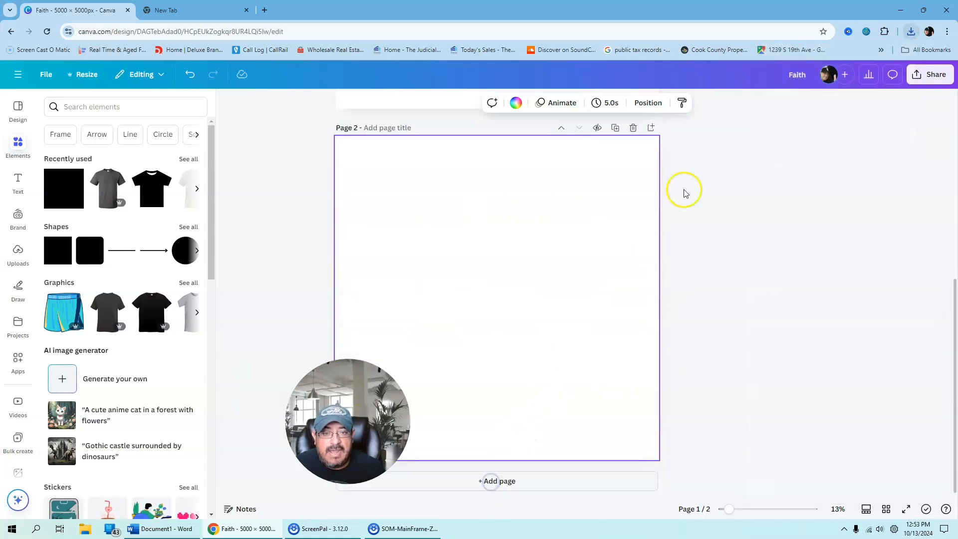
left_click(907, 36)
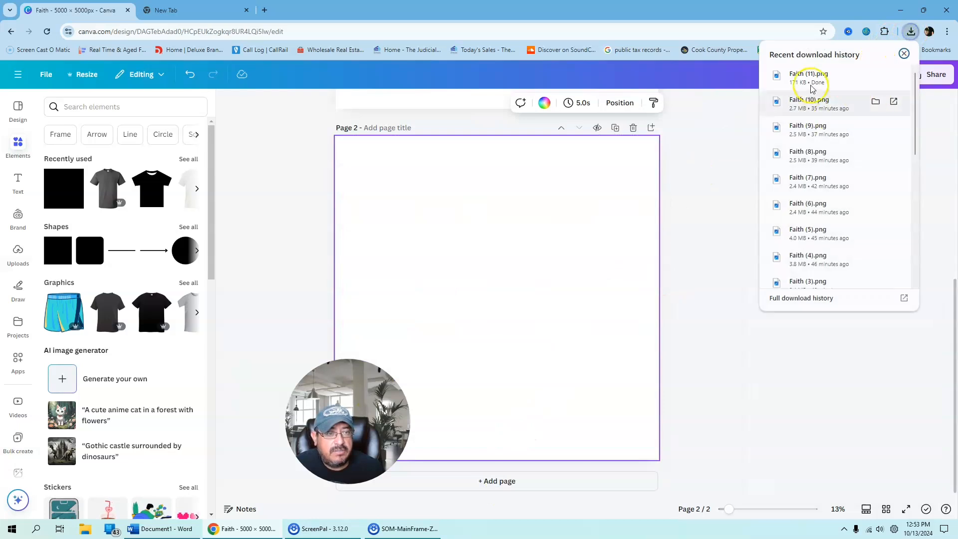
left_click_drag(810, 78, 433, 287)
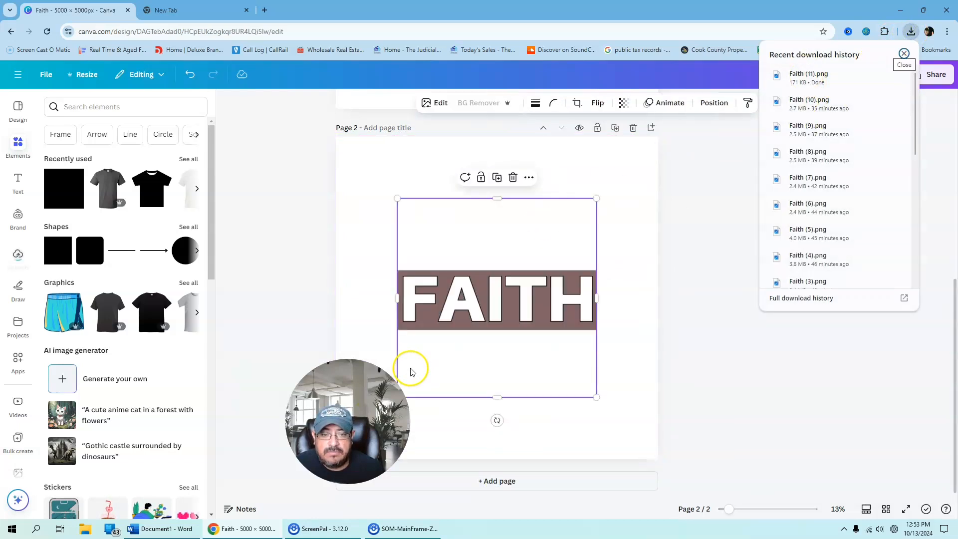
Step: Align the FAITH image with the top-left corner of page 2 and enlarge it to fill the page
left_click_drag(471, 379, 417, 325)
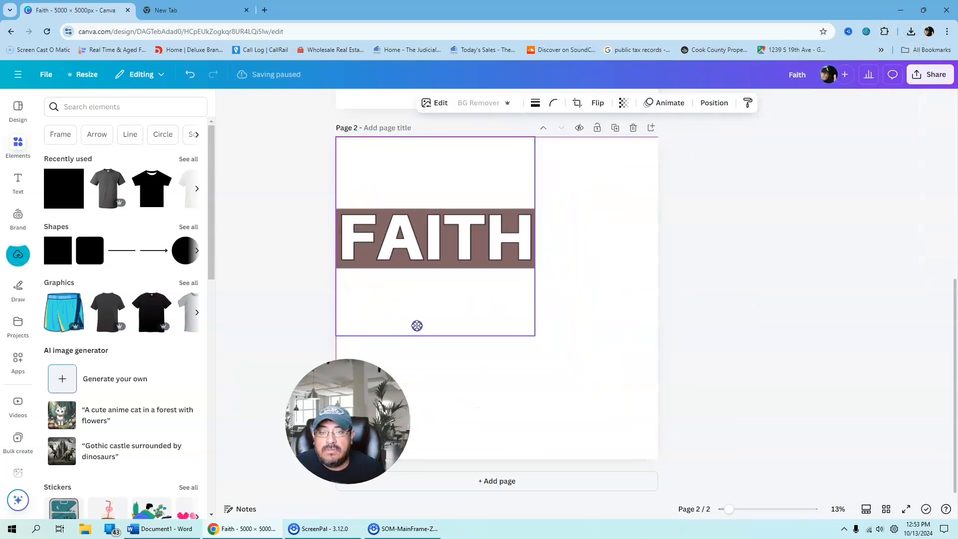
left_click_drag(536, 336, 651, 467)
left_click(771, 343)
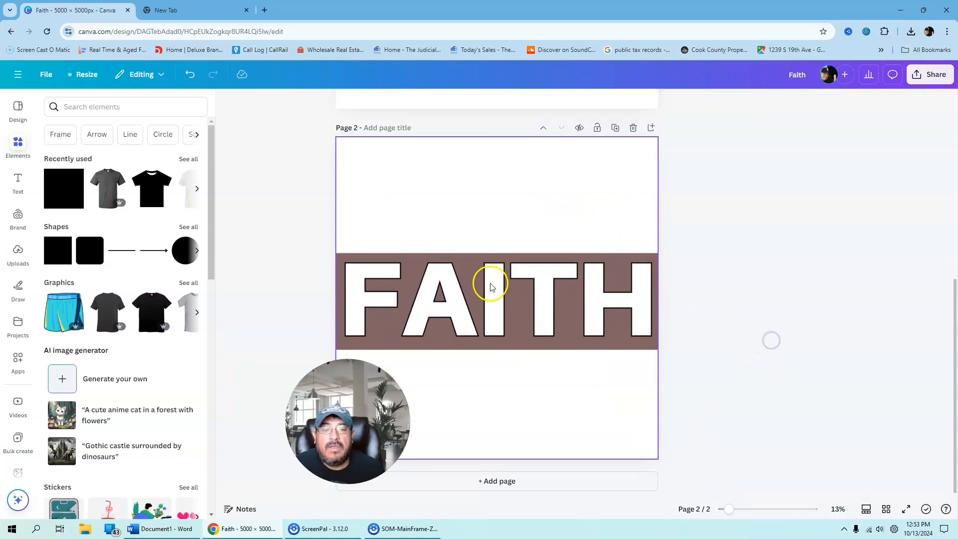
Step: Remove the background from the FAITH image on page 2 with BG Remover and close the tool
left_click(490, 282)
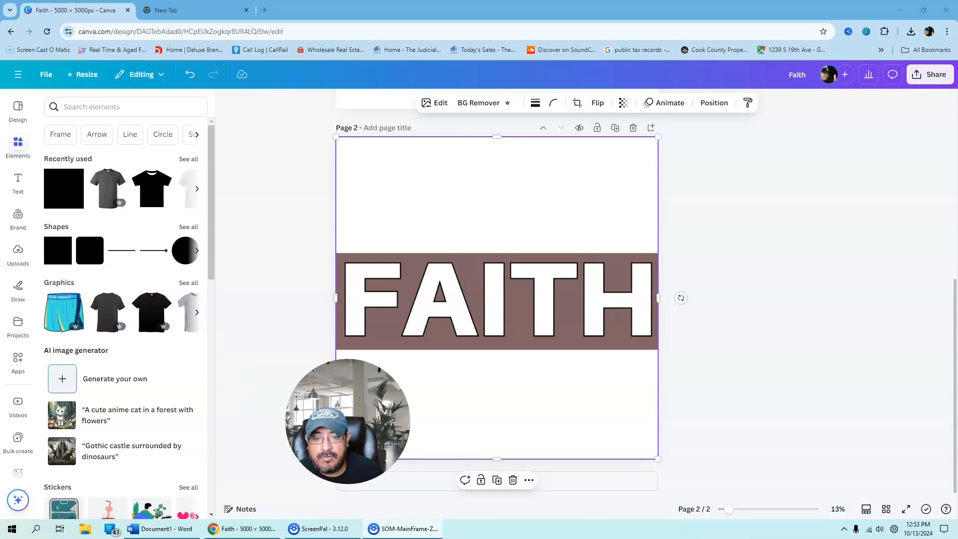
left_click(387, 102)
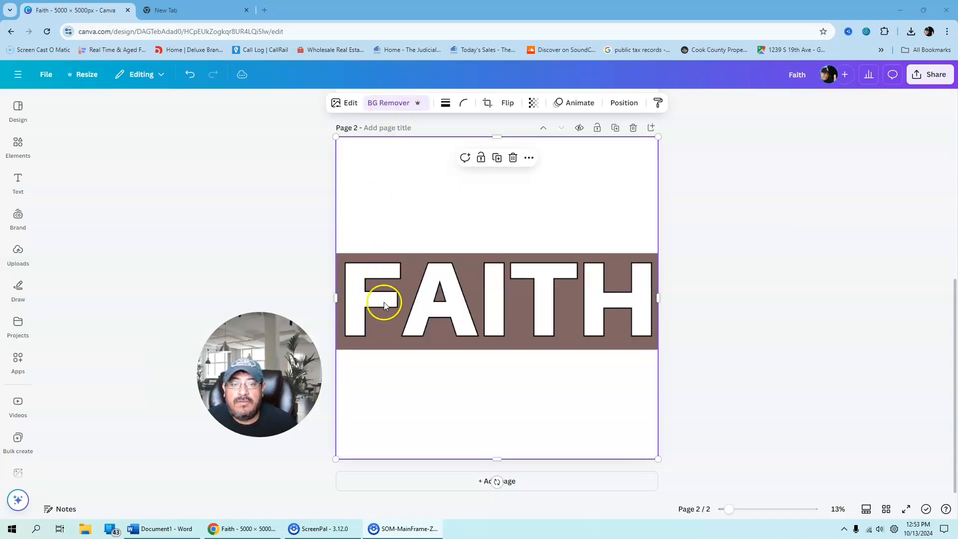
left_click(392, 104)
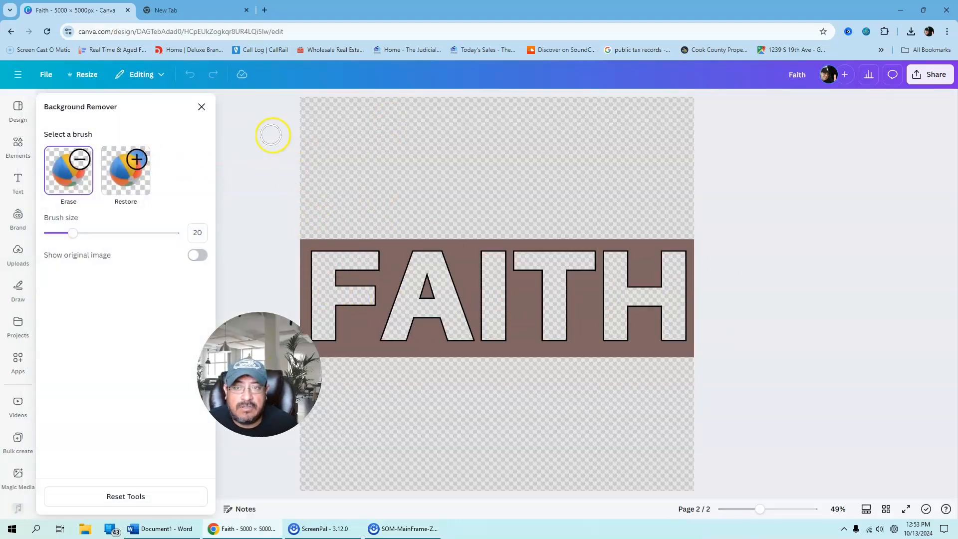
left_click(201, 107)
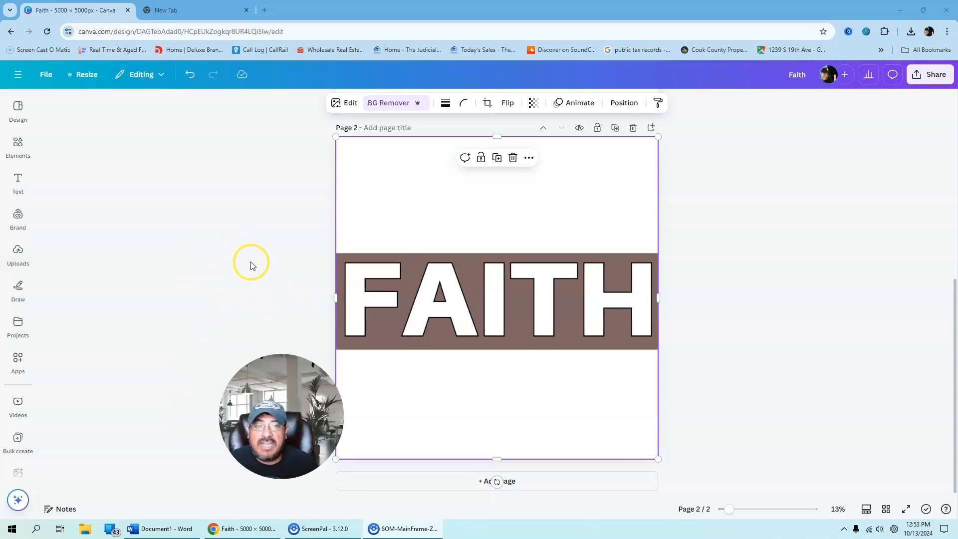
Step: Switch to the empty browser tab and open ChatGPT from its introduction page
left_click(196, 12)
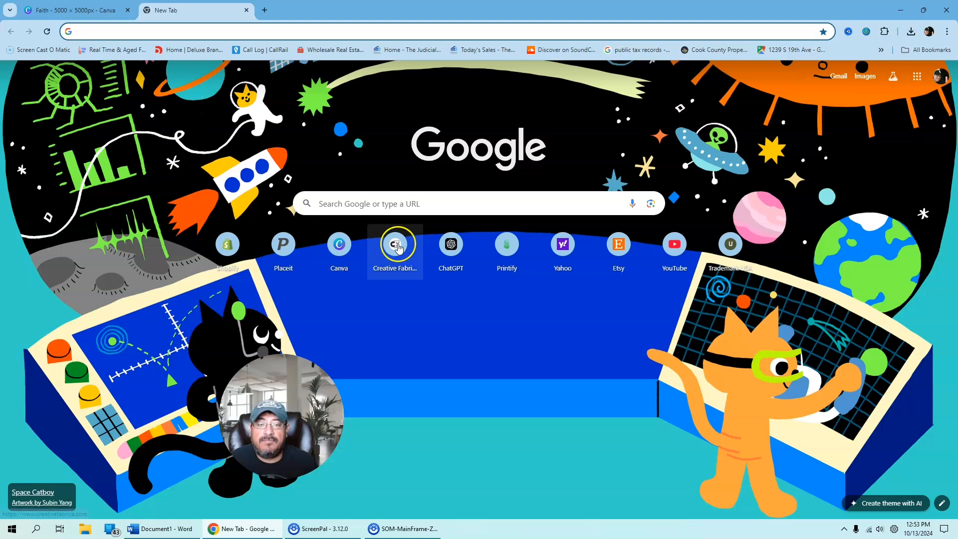
left_click(465, 252)
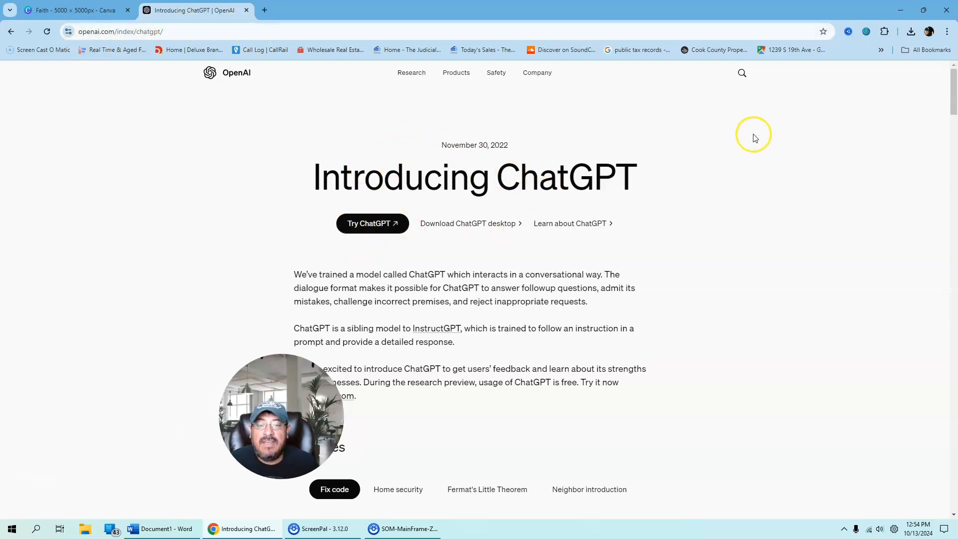
left_click_drag(281, 416, 218, 378)
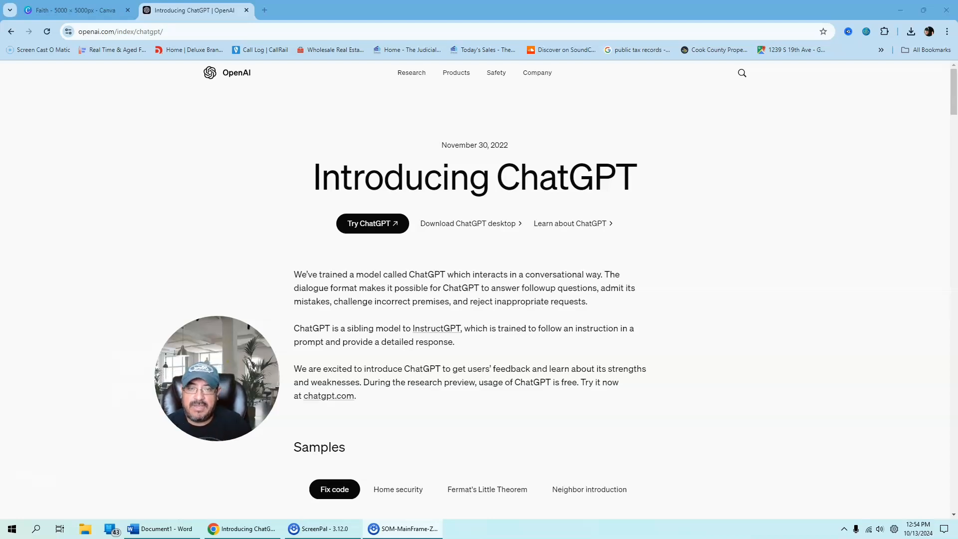
left_click(372, 223)
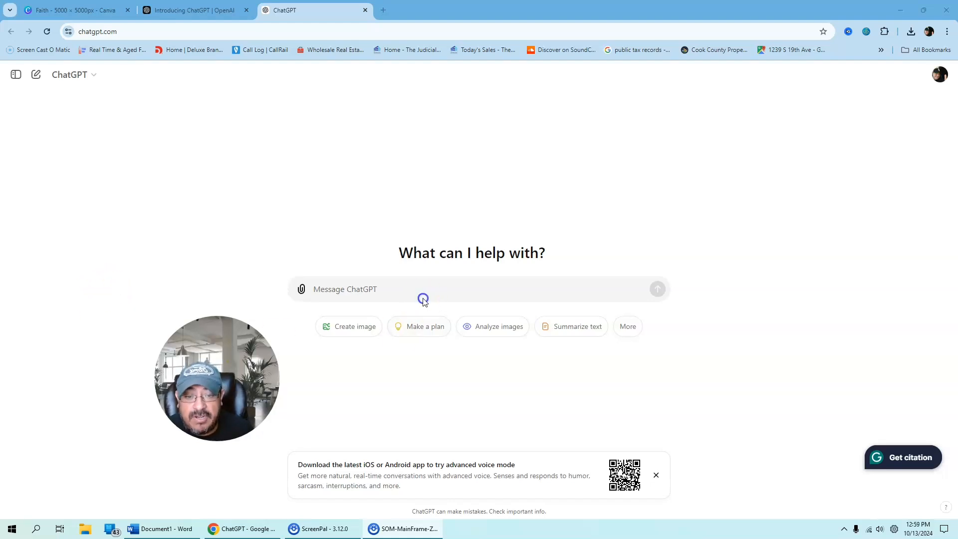
Step: Ask ChatGPT "Give me 40 Christian words so I can put them on a T shirt"
left_click(424, 290)
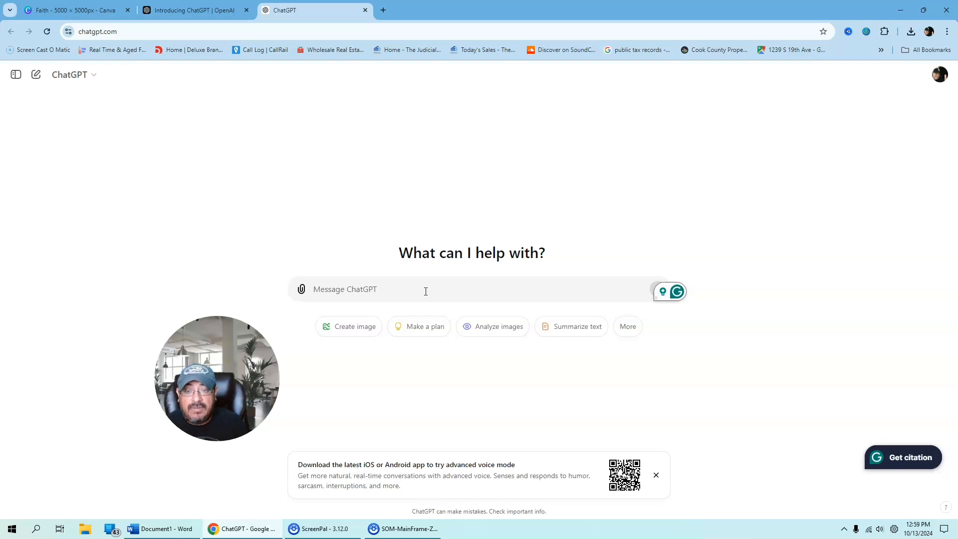
type("a")
key("BackSpace")
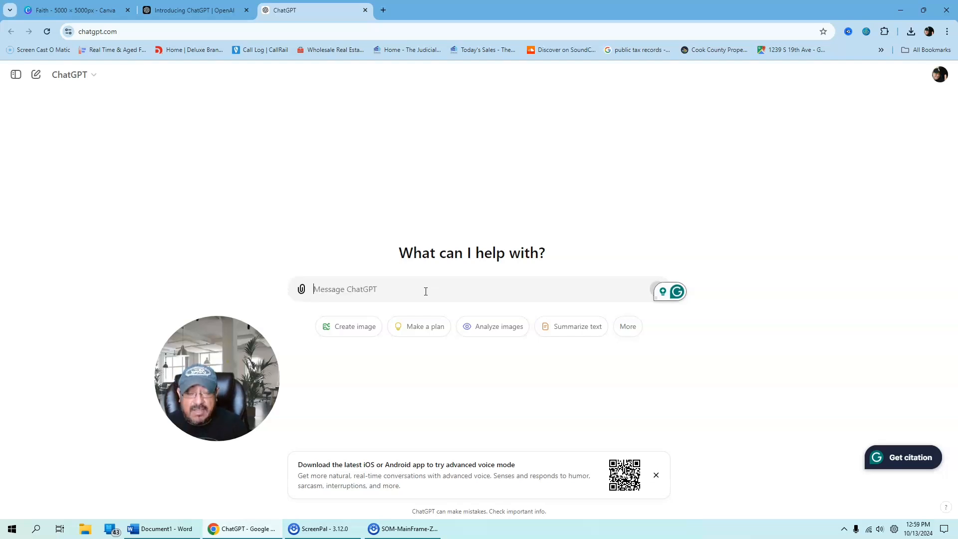
type("Give me ")
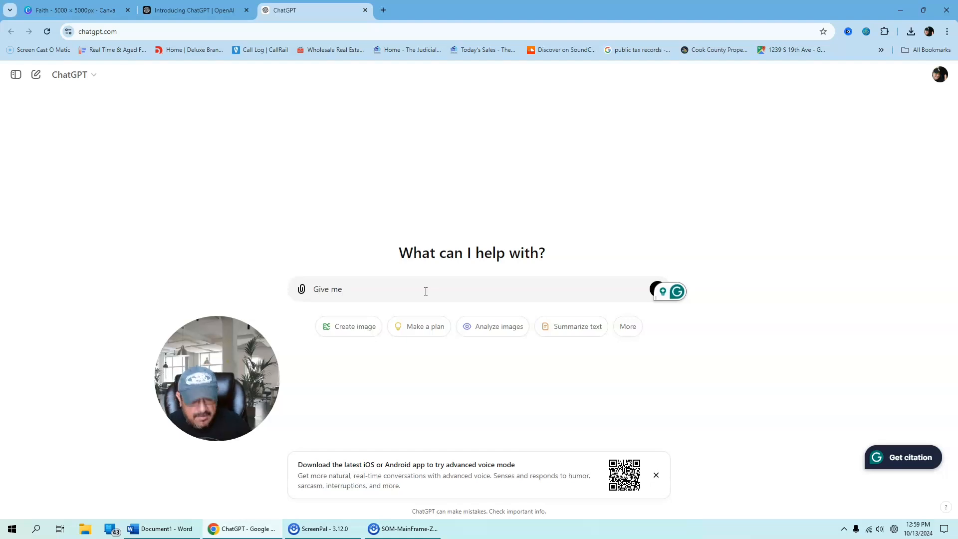
type("40 word")
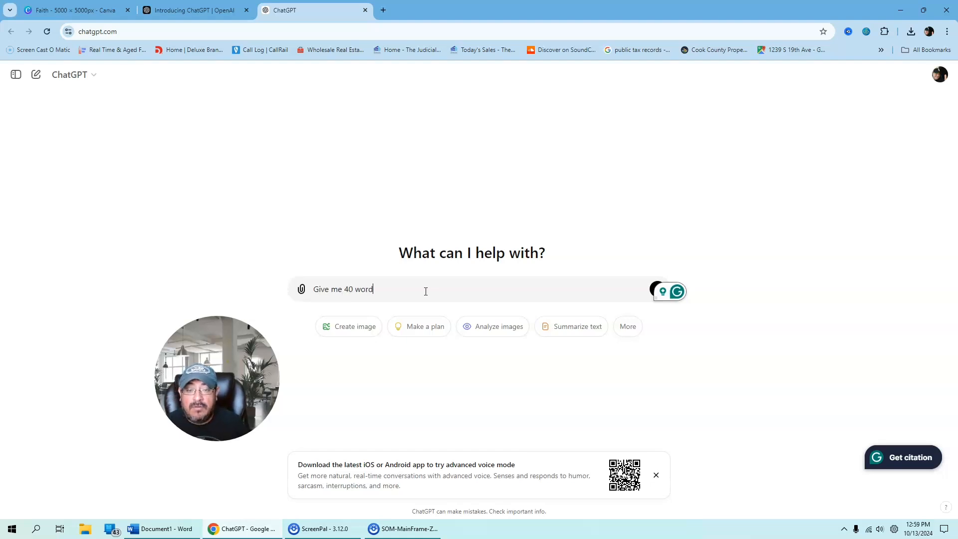
key("BackSpace")
key("BackSpace")
key("BackSpace")
key("BackSpace")
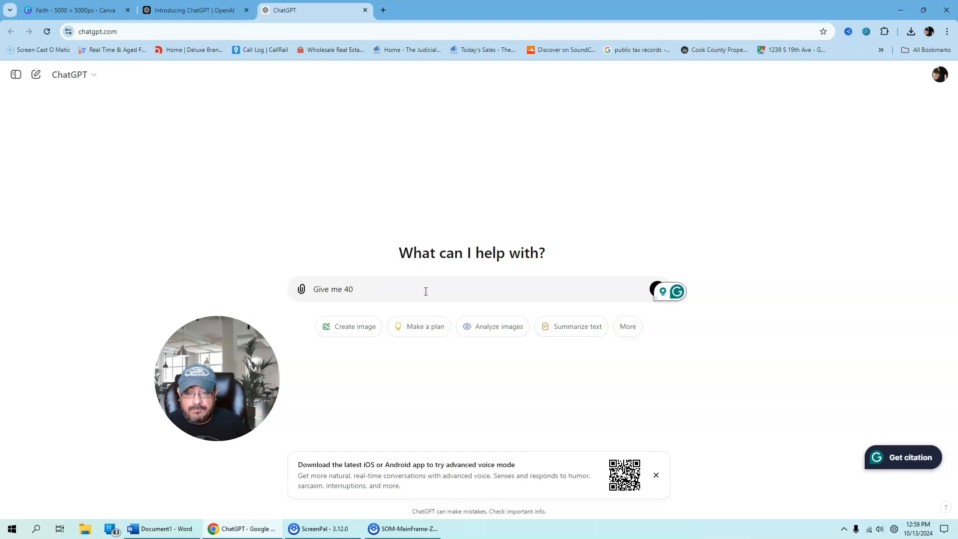
type("Christ")
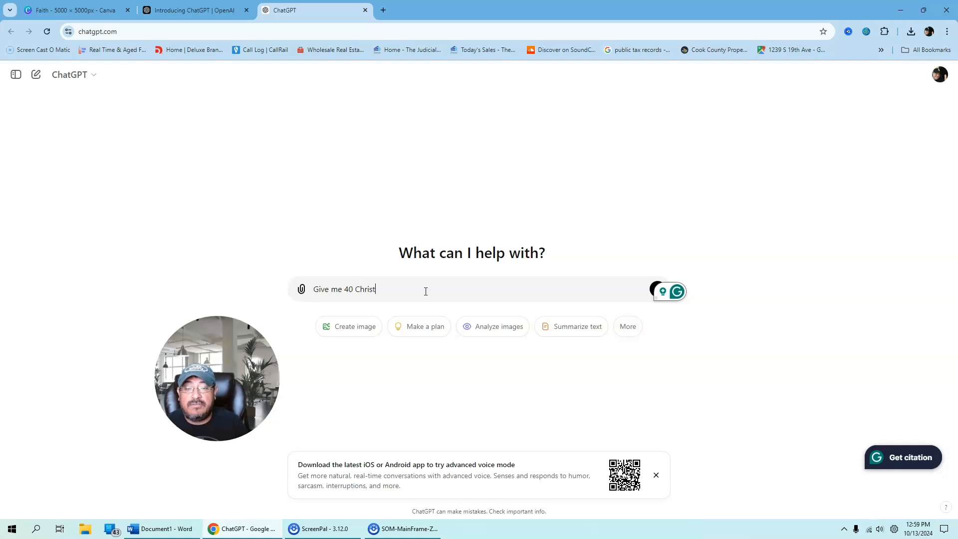
type("ian words ")
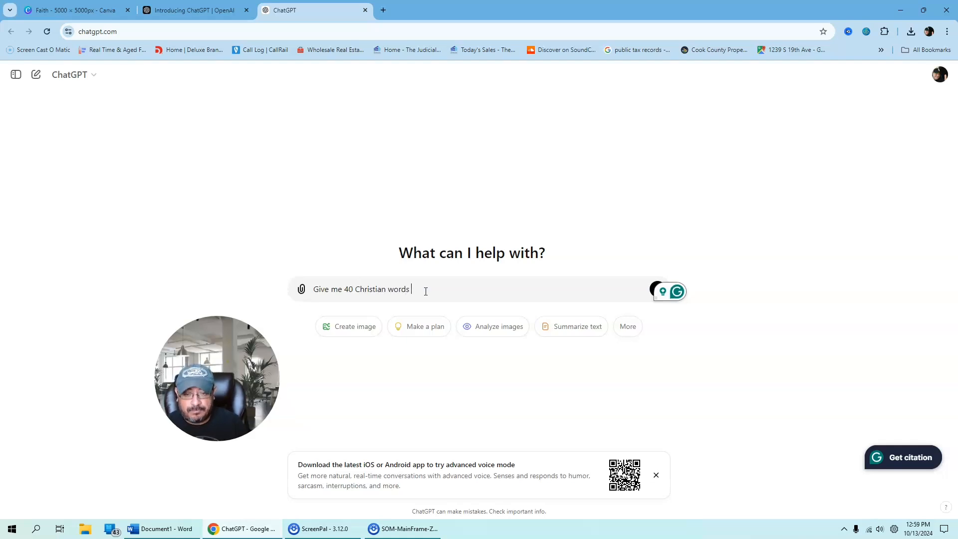
type("that")
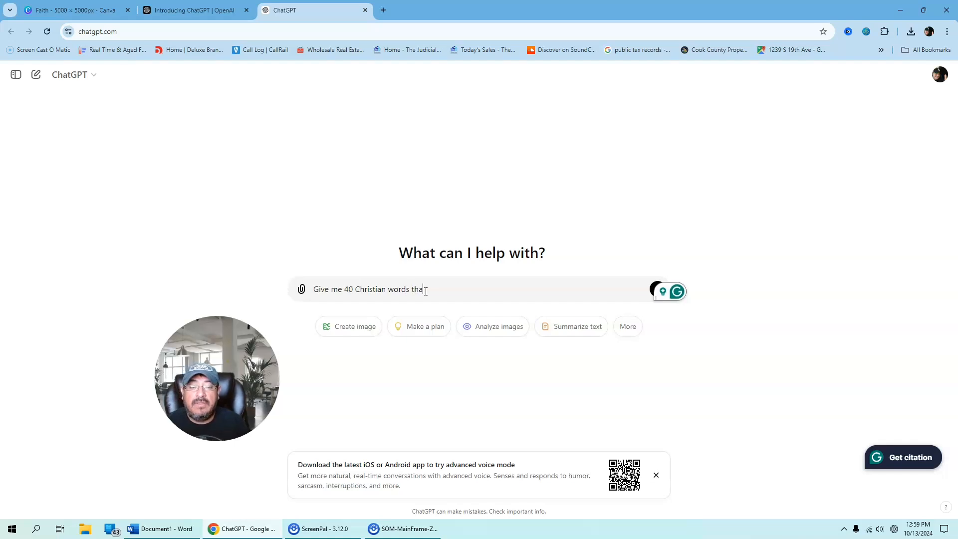
key("BackSpace")
key("BackSpace")
key("BackSpace")
key("BackSpace")
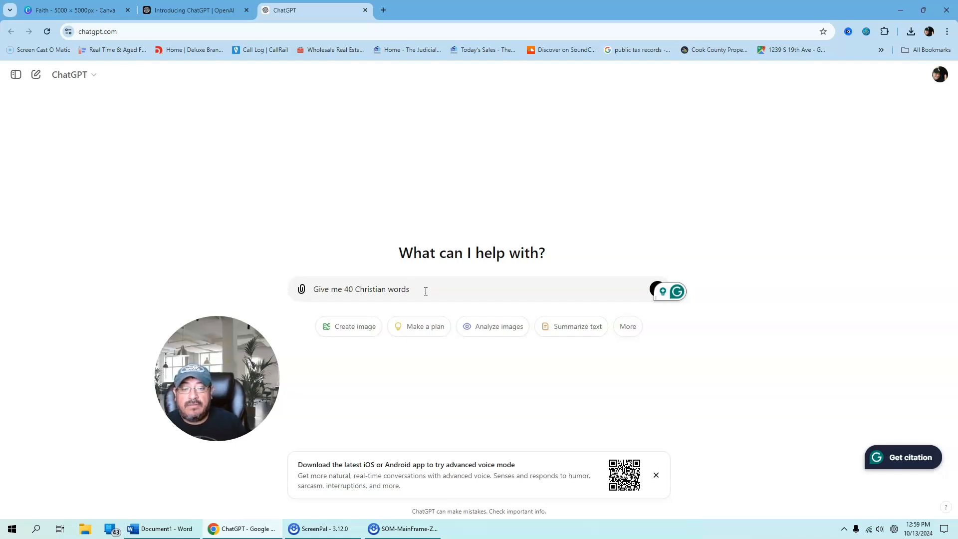
type("so I ca")
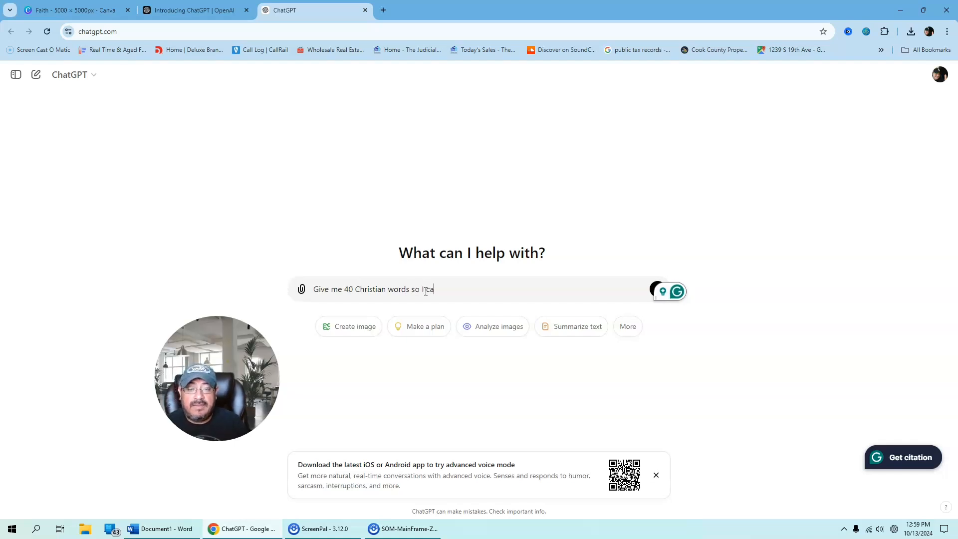
type("n put them ")
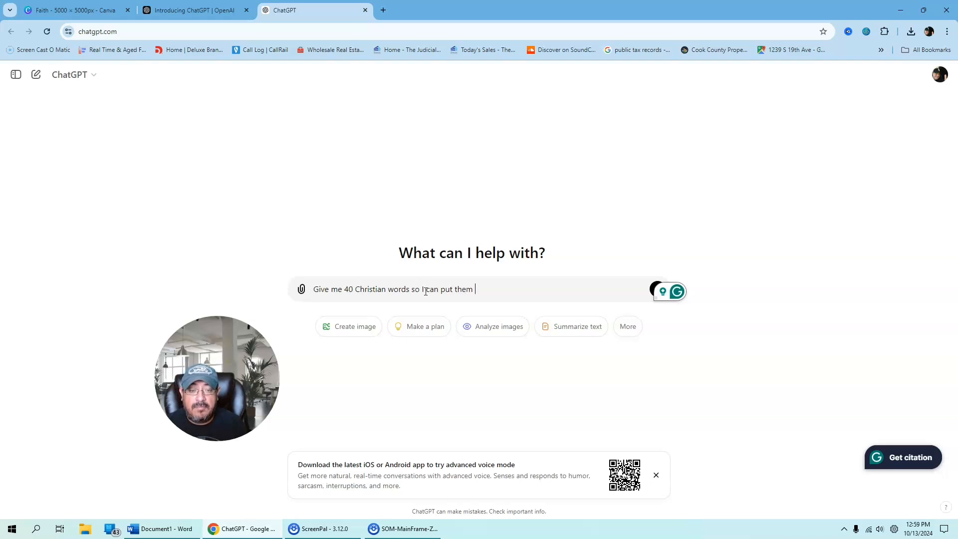
type("on a T shirt")
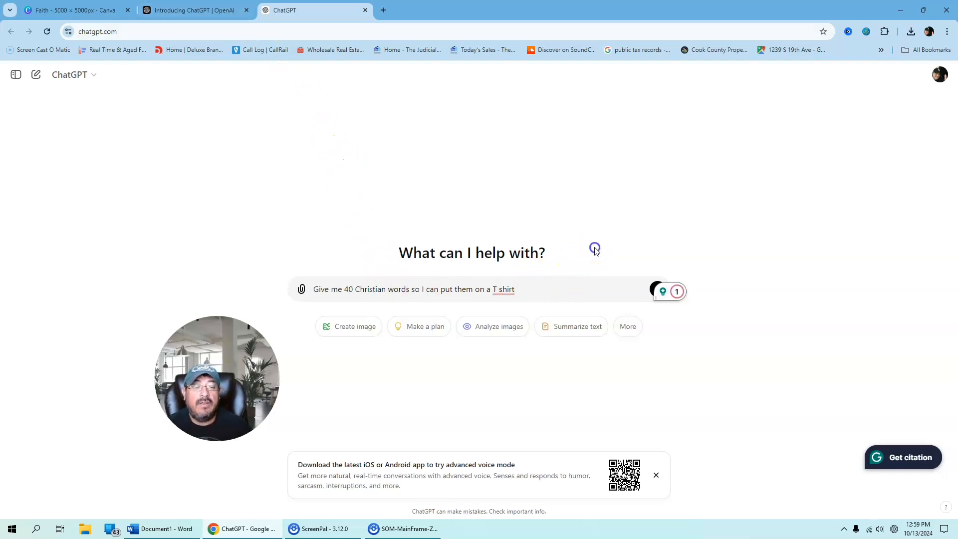
key("Return")
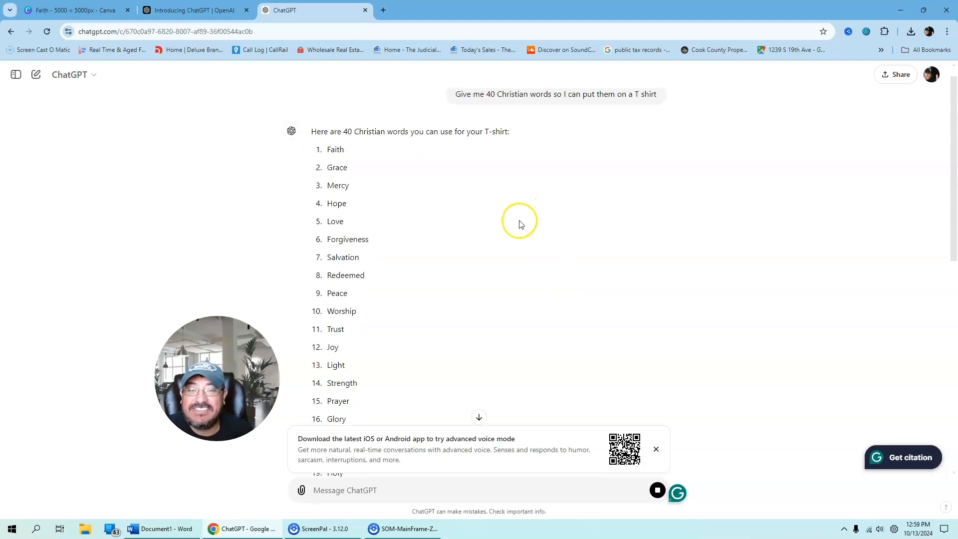
Step: Review the generated list of Christian words and copy all entries from Faith to Miracle
scroll(469, 200, "down", 10)
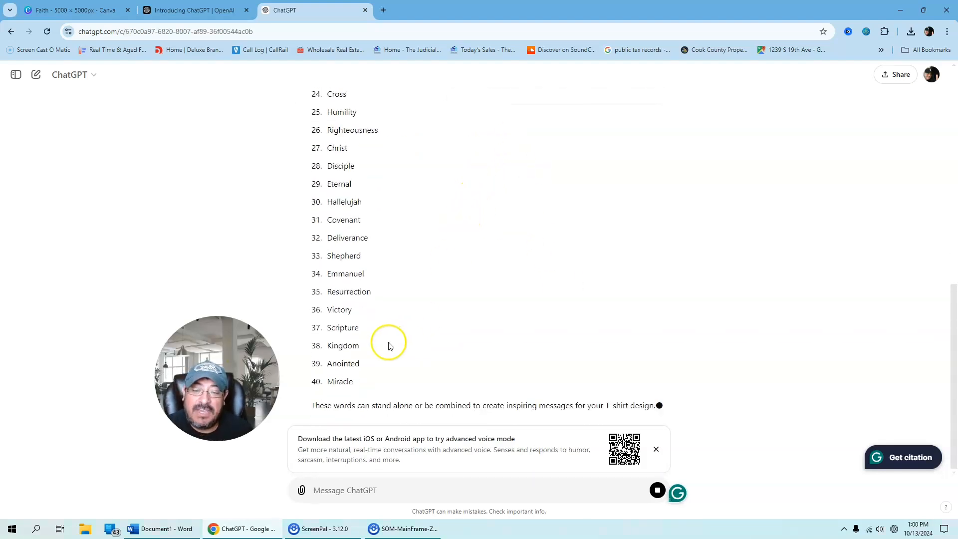
scroll(417, 328, "up", 10)
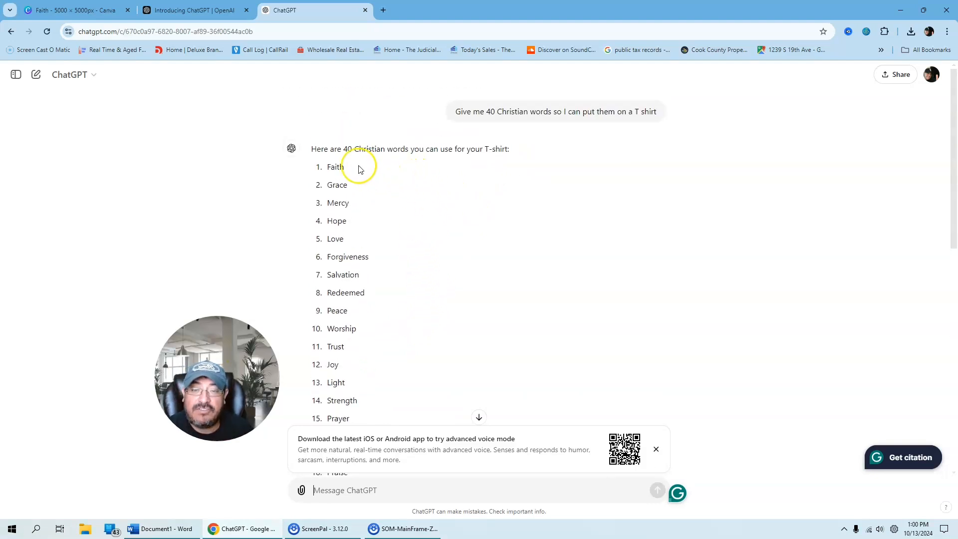
left_click(327, 168)
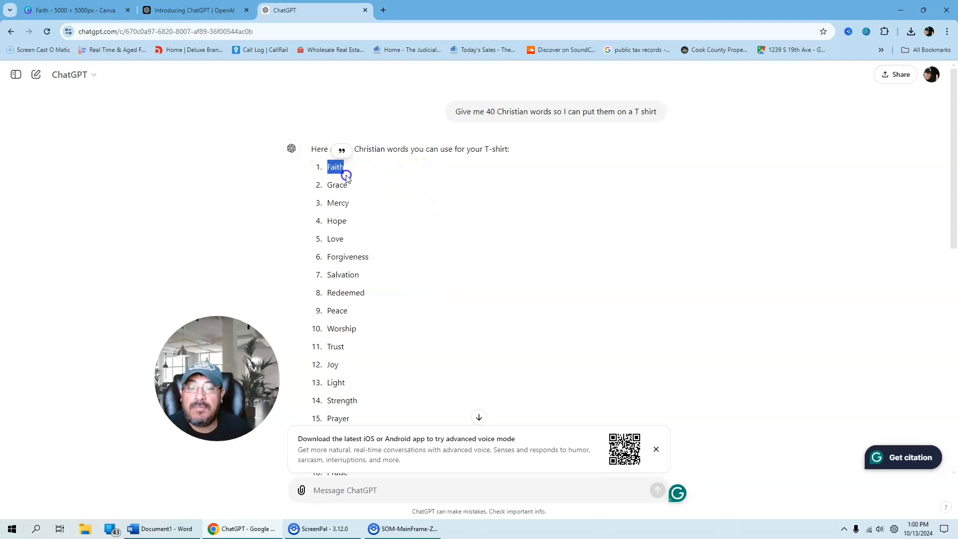
left_click_drag(347, 177, 366, 355)
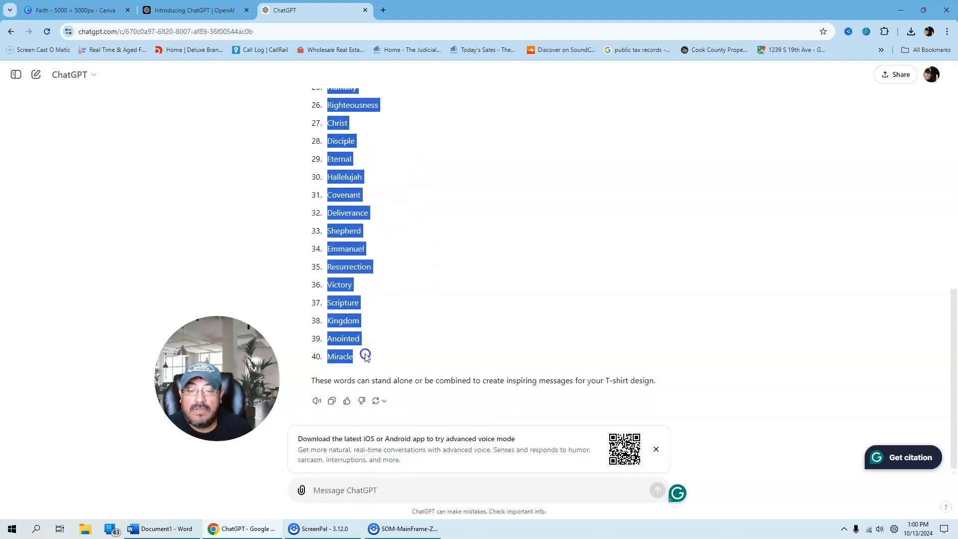
right_click(342, 256)
left_click(356, 268)
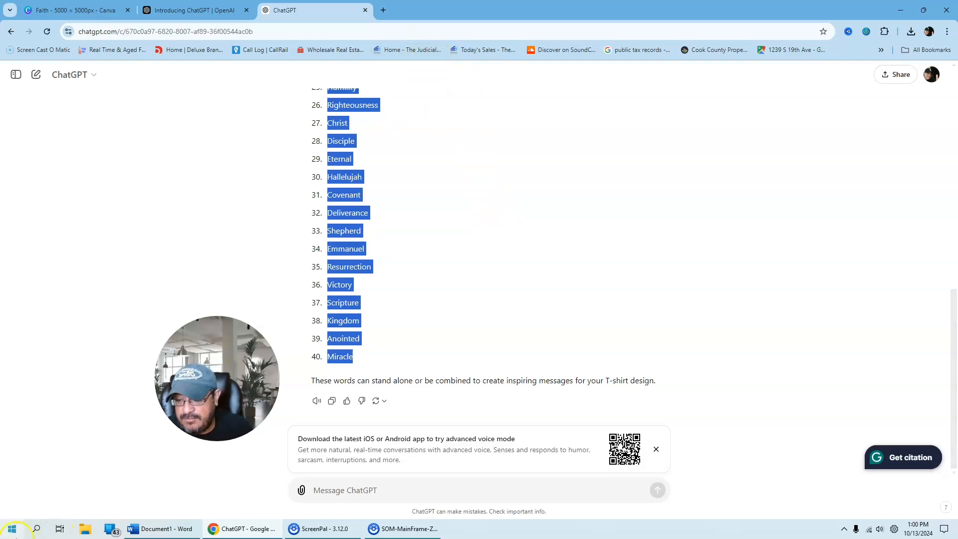
Step: Switch to Word, maximize a new blank document and paste the copied word list into it
left_click(164, 528)
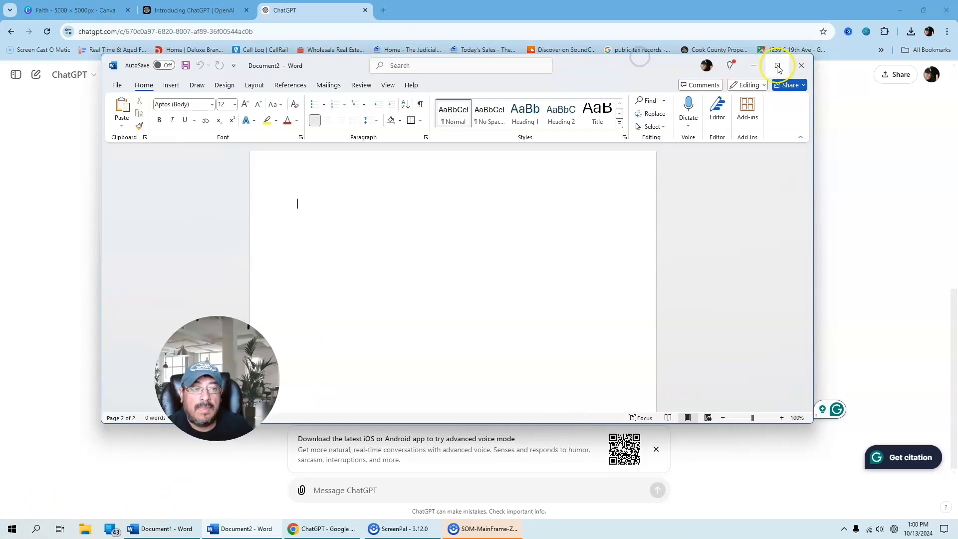
left_click(775, 66)
left_click(340, 135)
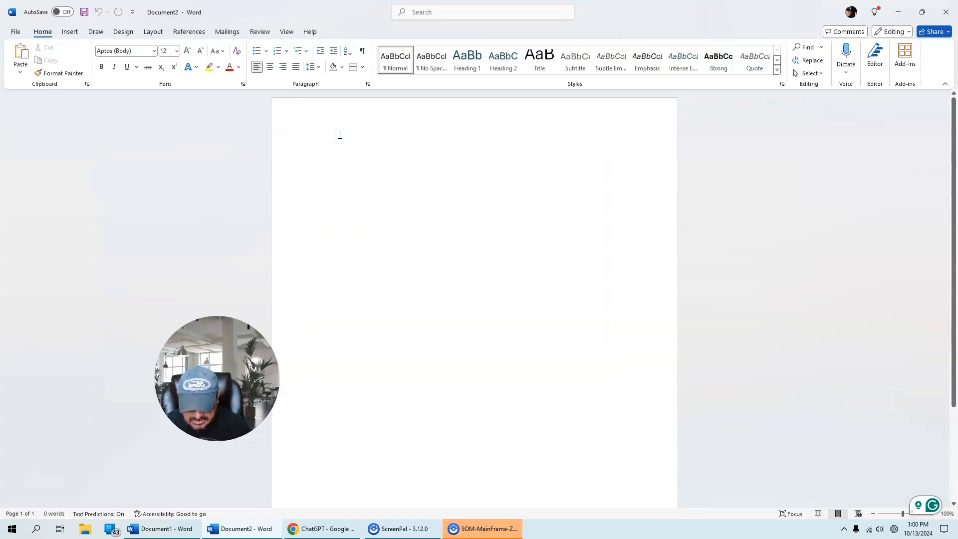
key("ctrl+v")
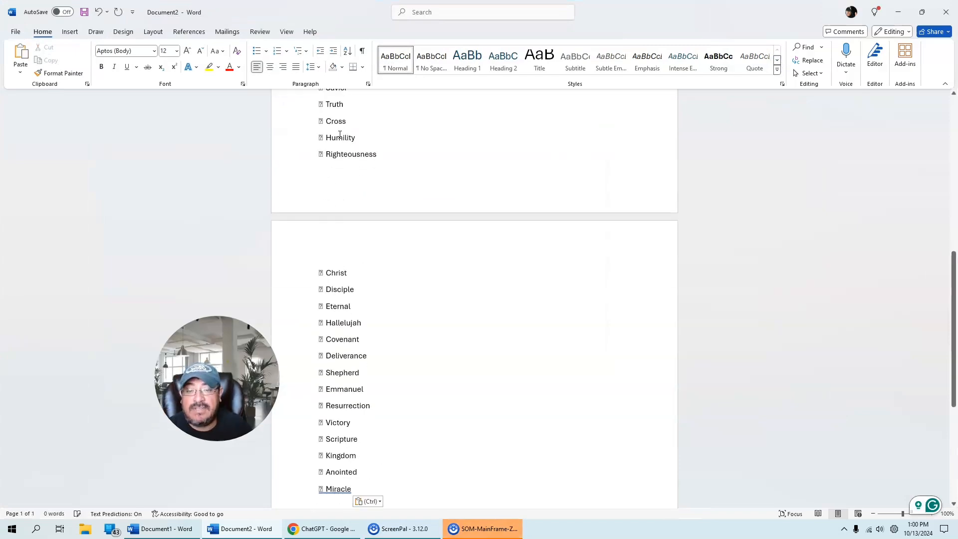
scroll(426, 148, "up", 10)
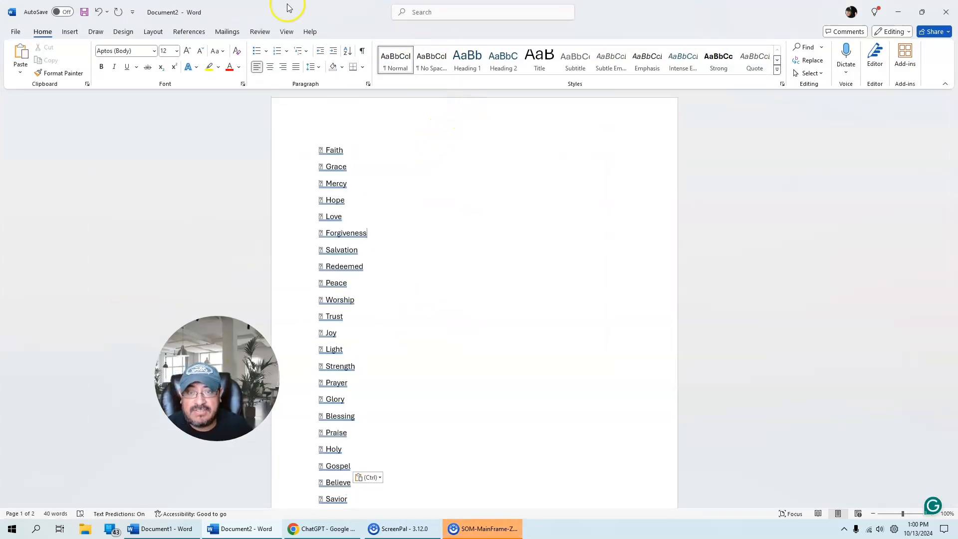
Step: Move the Word window out of the way, switch to the Canva design and delete the empty page 3
left_click_drag(290, 9, 957, 39)
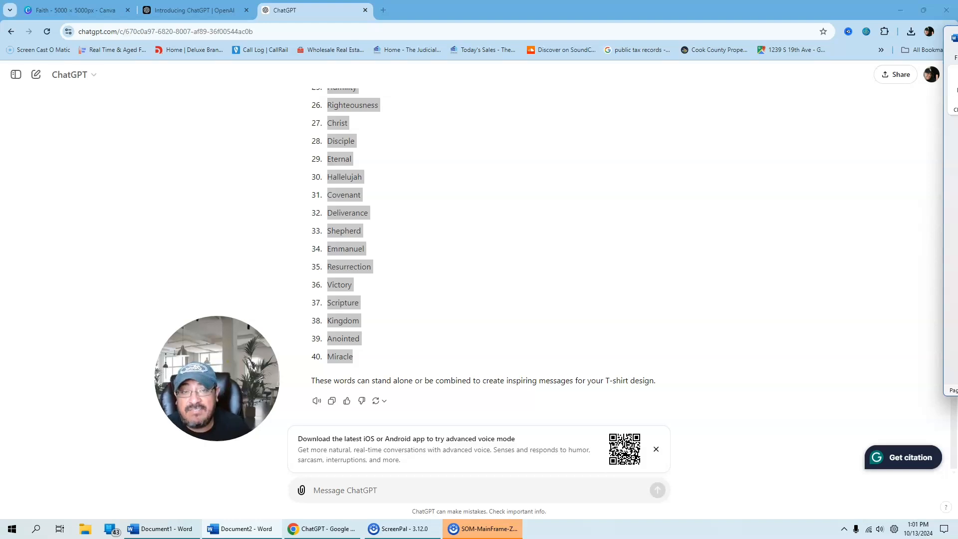
left_click_drag(957, 38, 957, 36)
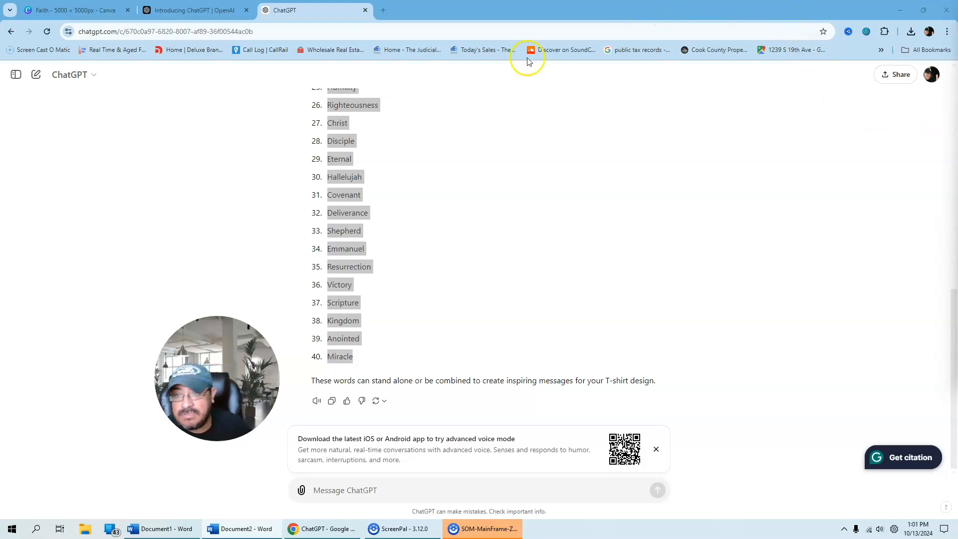
left_click(75, 10)
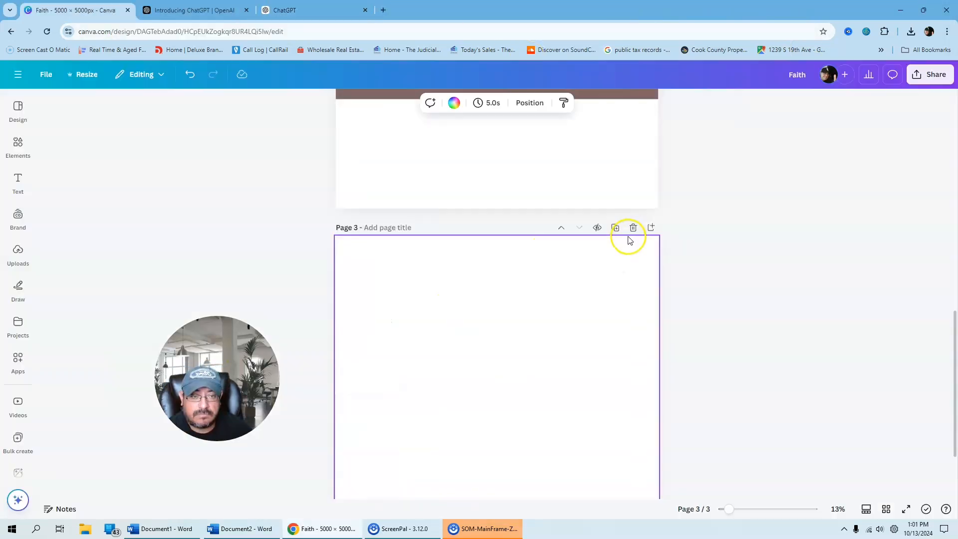
left_click(632, 227)
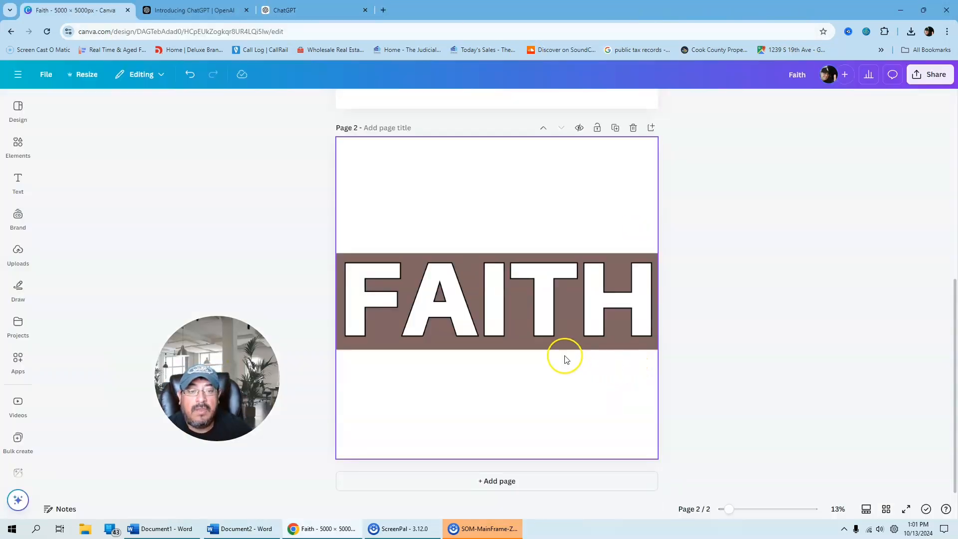
Step: Compare the FAITH images on pages 1 and 2 and title page 2 "PNG FIle"
left_click(518, 347)
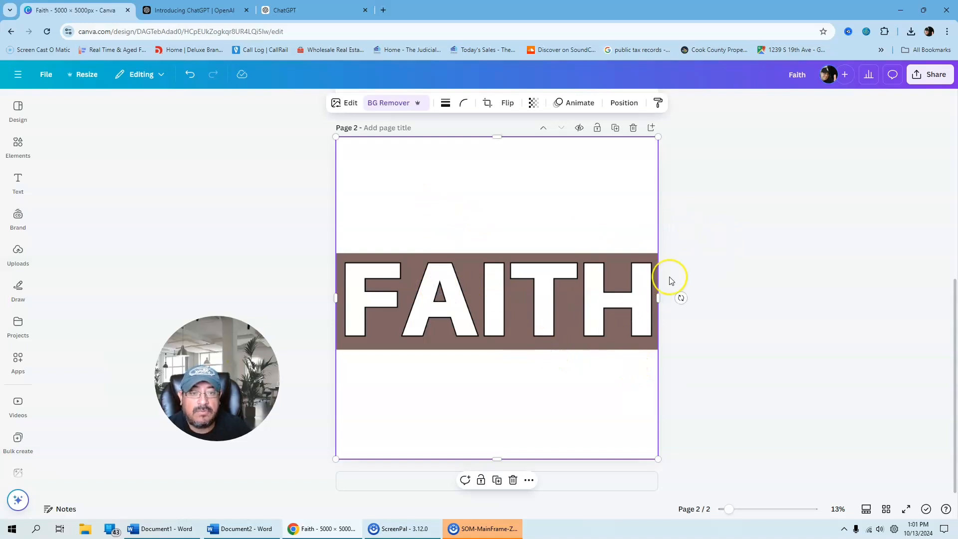
scroll(669, 281, "up", 5)
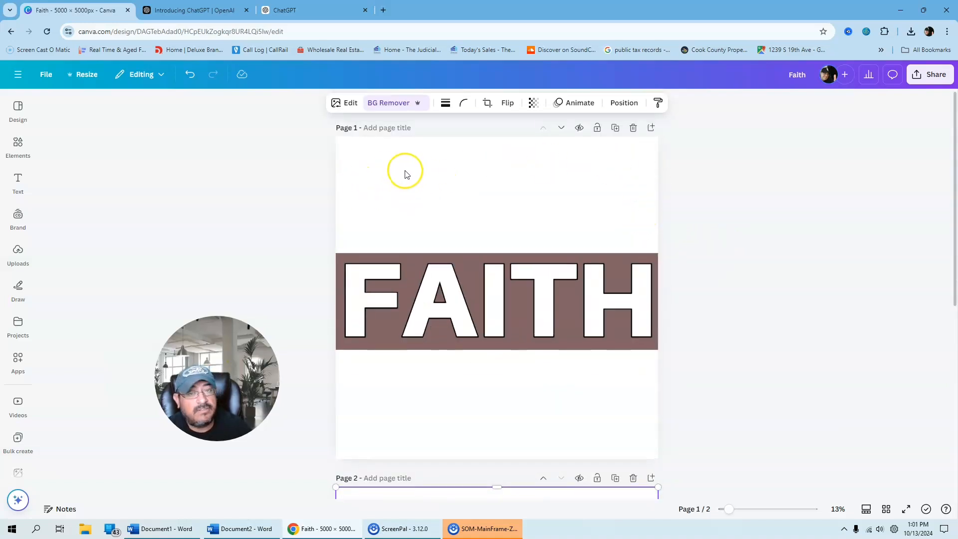
scroll(602, 160, "down", 3)
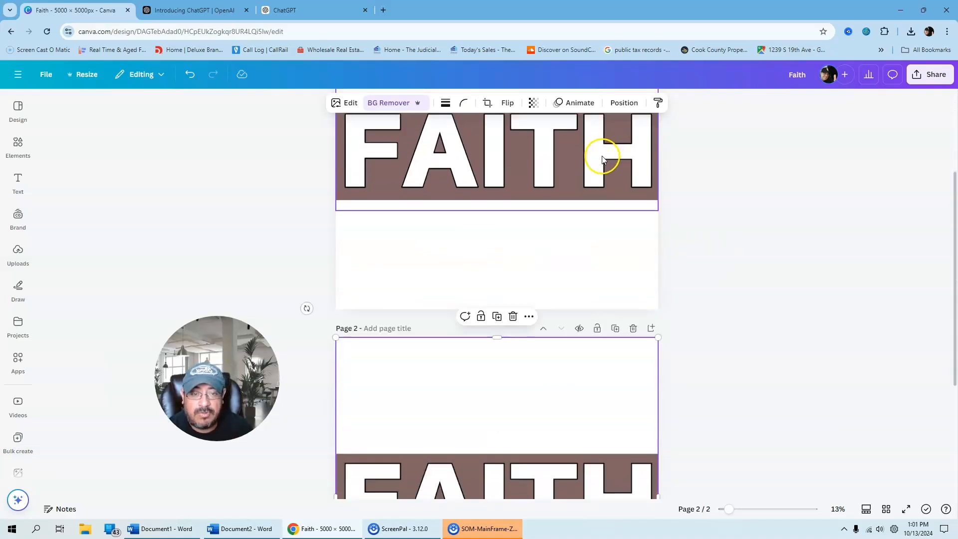
scroll(602, 160, "down", 4)
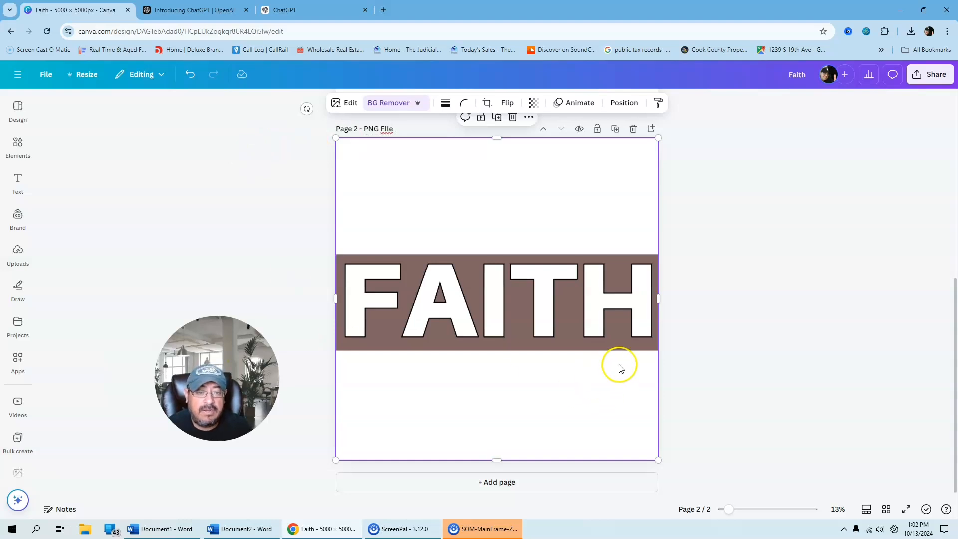
Step: Move the FAITH image on page 2 up until its brown band meets the page's upper edge, and deselect it
left_click_drag(519, 342, 520, 225)
mouse_move(496, 343)
left_mouse_down()
mouse_move(501, 229)
mouse_move(501, 336)
left_mouse_up()
scroll(534, 315, "up", 4)
left_click(830, 268)
scroll(830, 268, "down", 4)
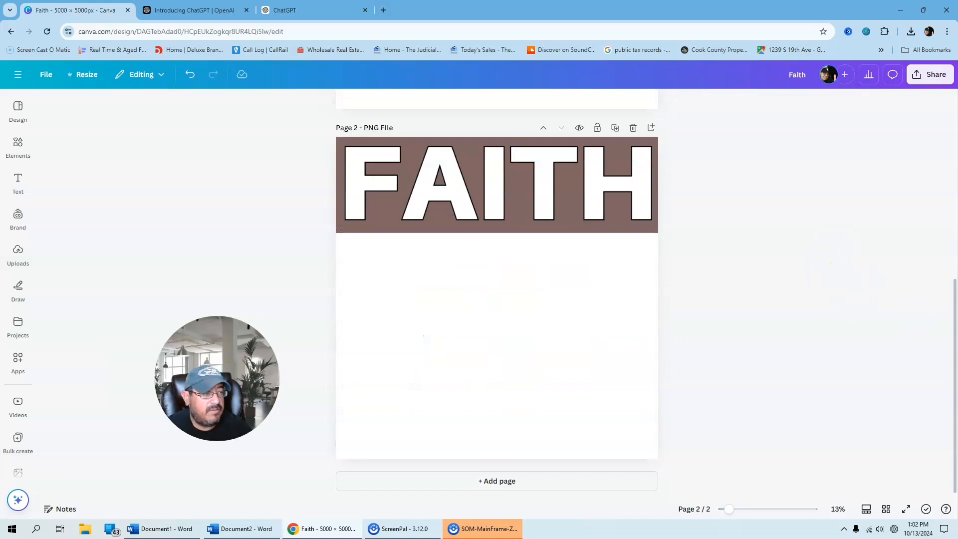
Step: Switch back to the Word document with the list, maximize it and copy the word "Faith"
key("alt+Tab")
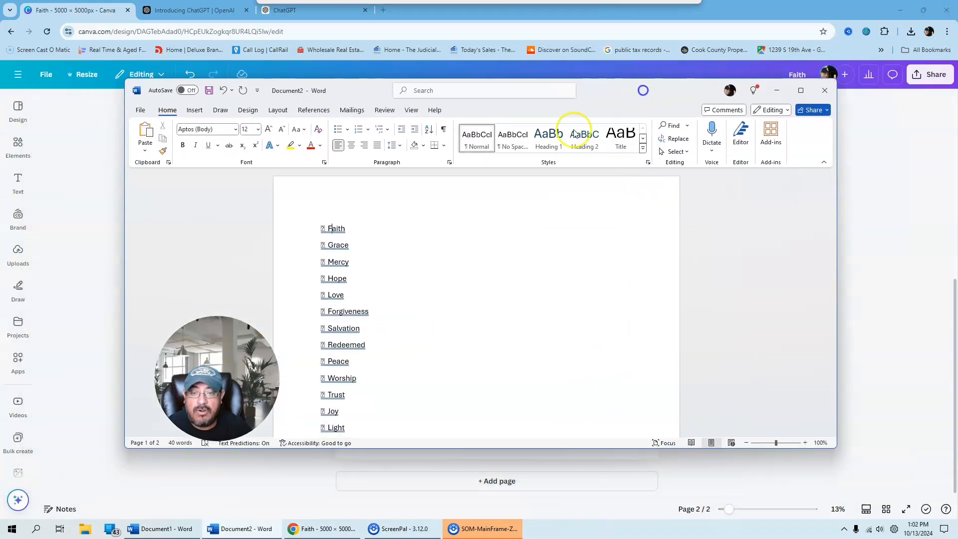
left_click(801, 91)
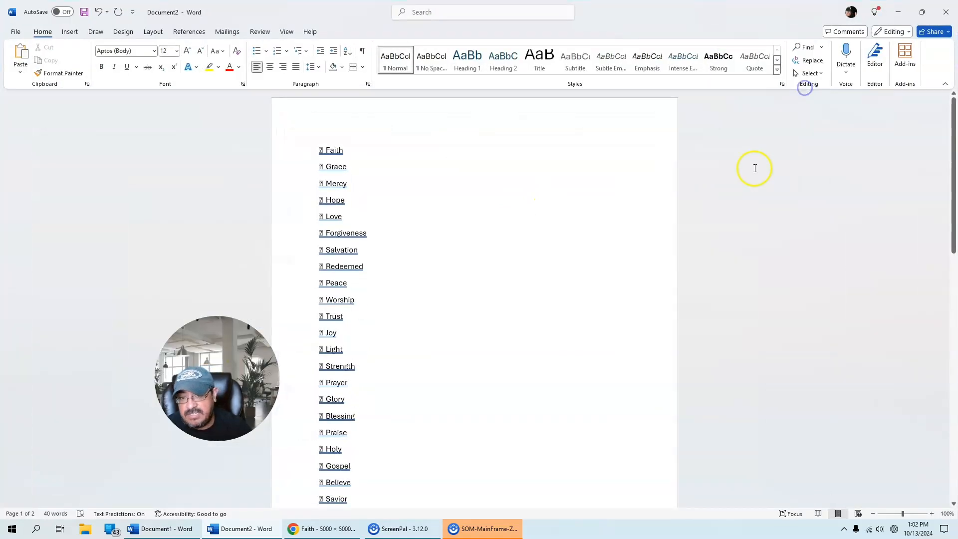
right_click(325, 147)
left_click(329, 146)
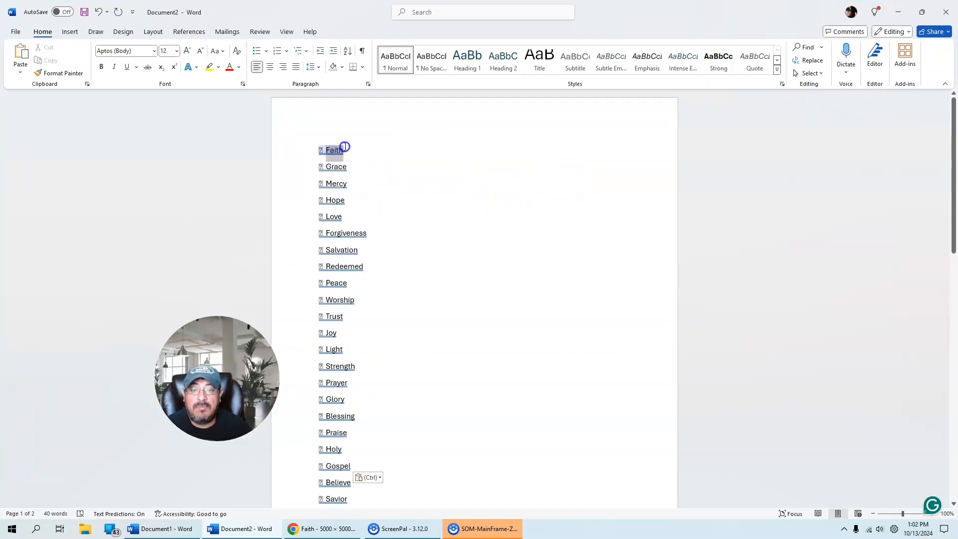
left_click_drag(344, 147, 345, 148)
key("ctrl+c")
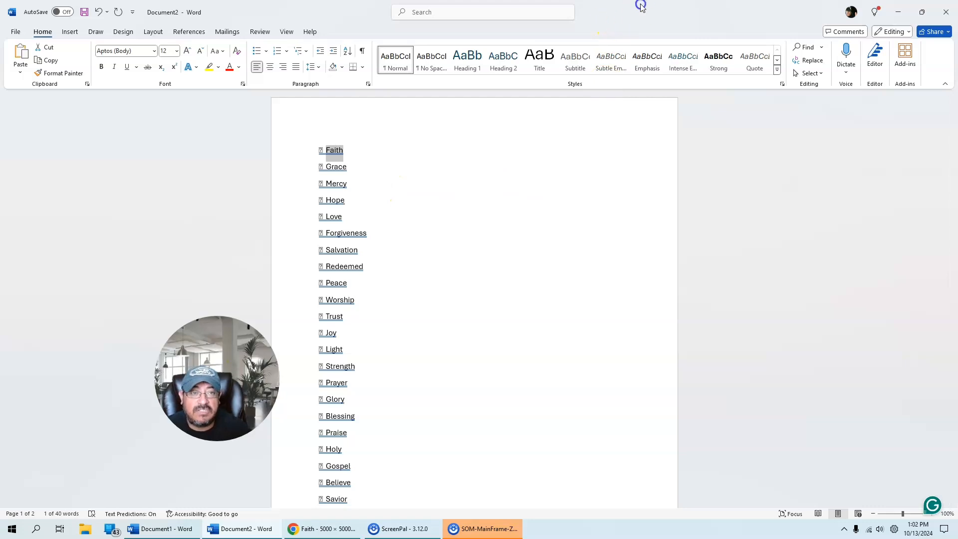
Step: Switch to the Canva design, paste "Faith" as text on page 2 and place it just below the F of the FAITH image
left_click_drag(639, 6, 957, 107)
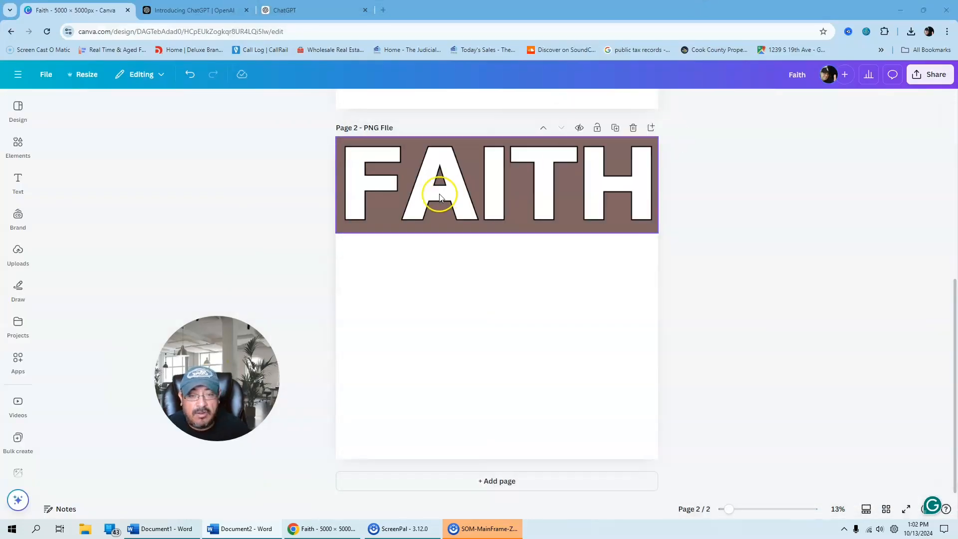
left_click(374, 266)
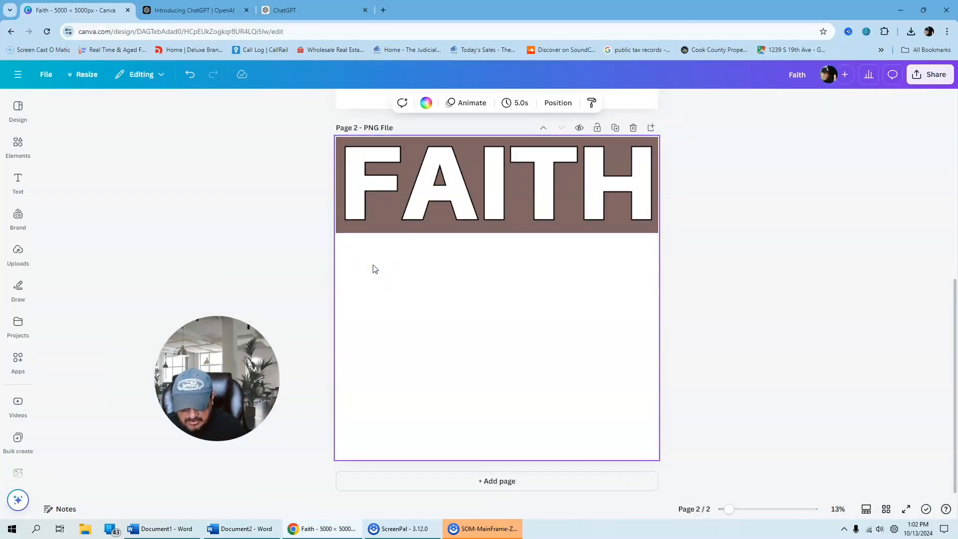
key("ctrl+v")
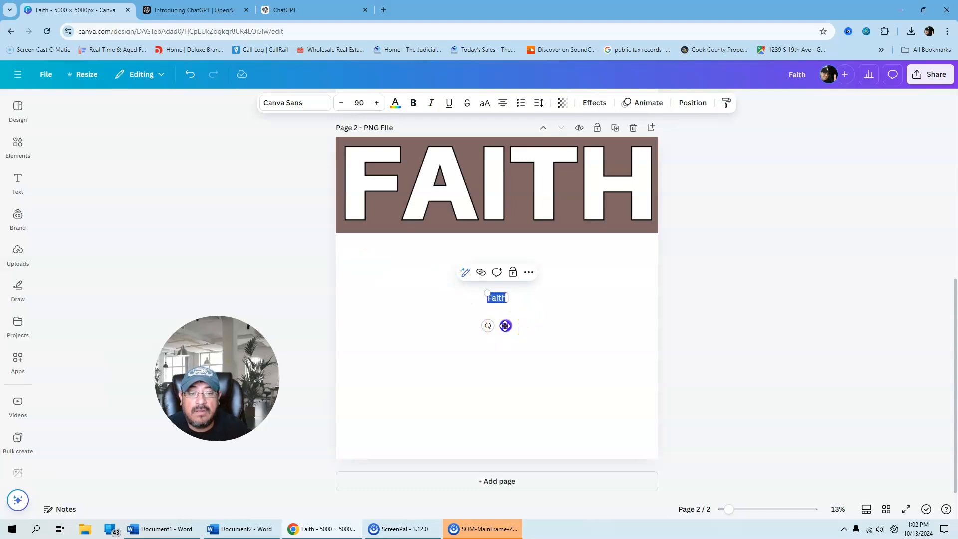
left_click_drag(506, 326, 363, 288)
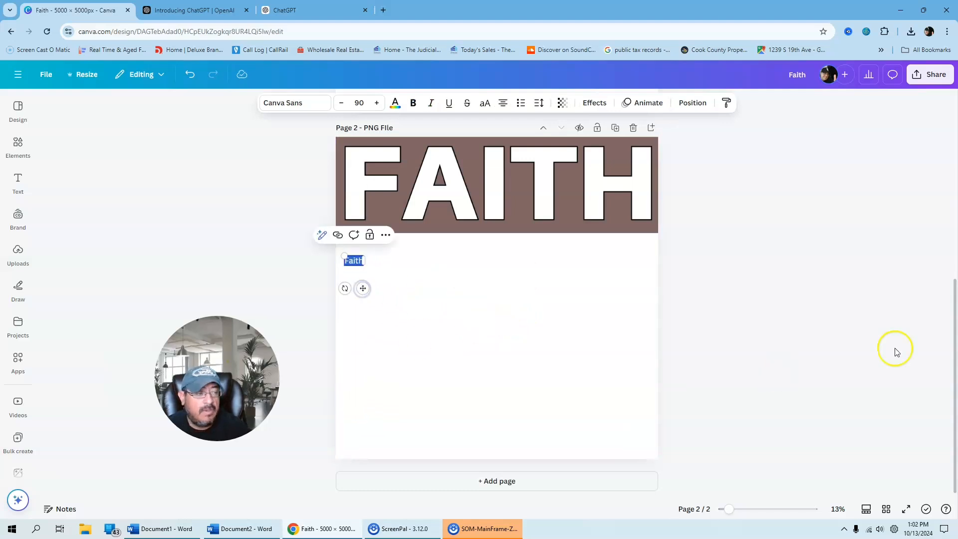
Step: Copy "Grace" from the Word list into page 2 of the Canva design and place it directly under the small "Faith" text
key("alt+Tab")
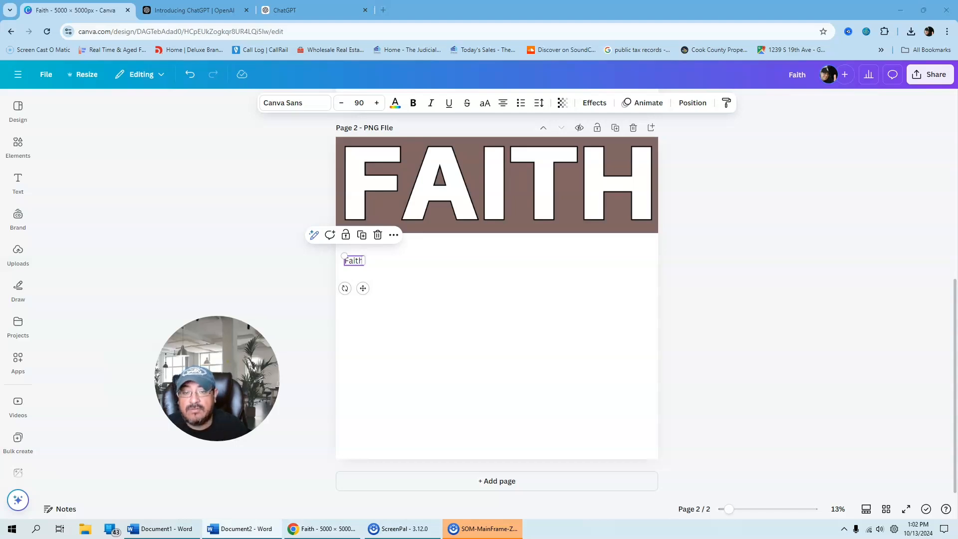
left_click(426, 302)
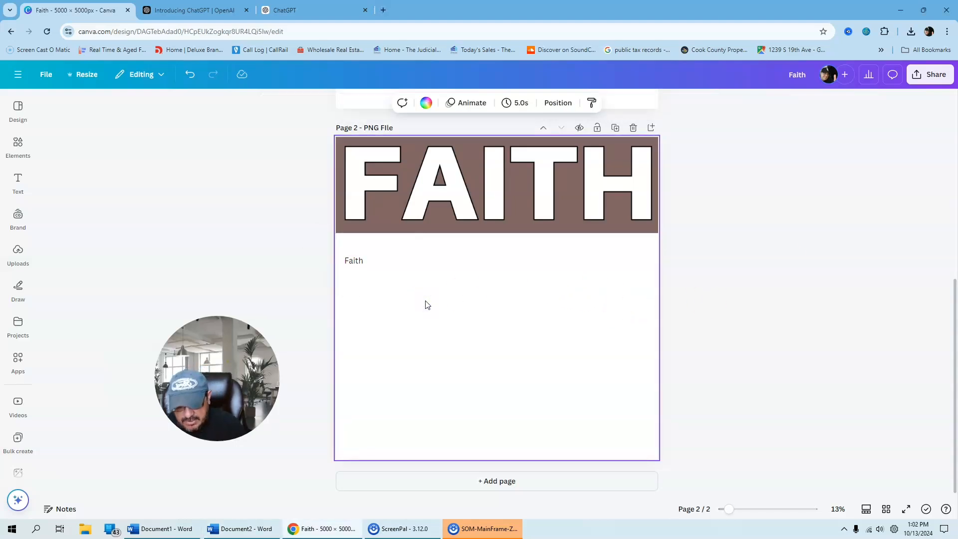
type("Grace")
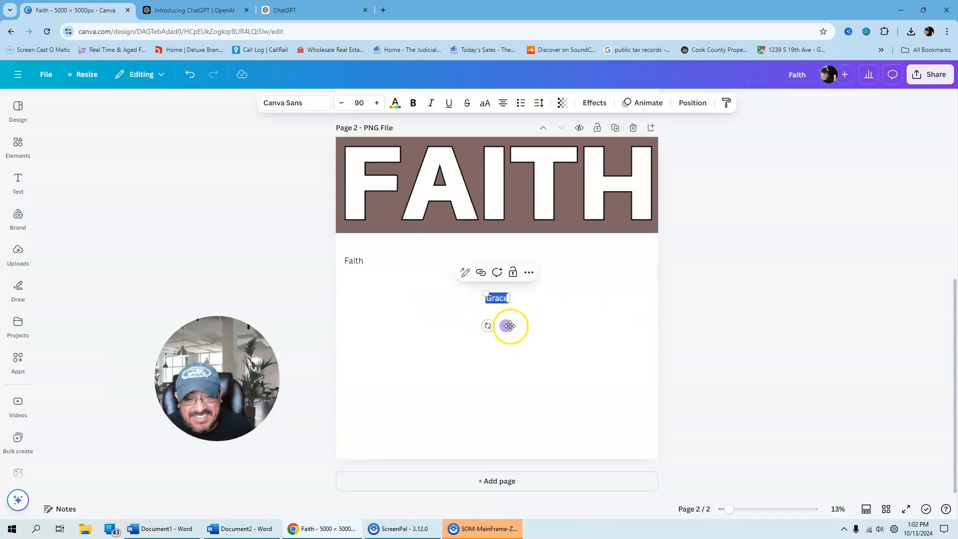
left_click_drag(506, 325, 363, 304)
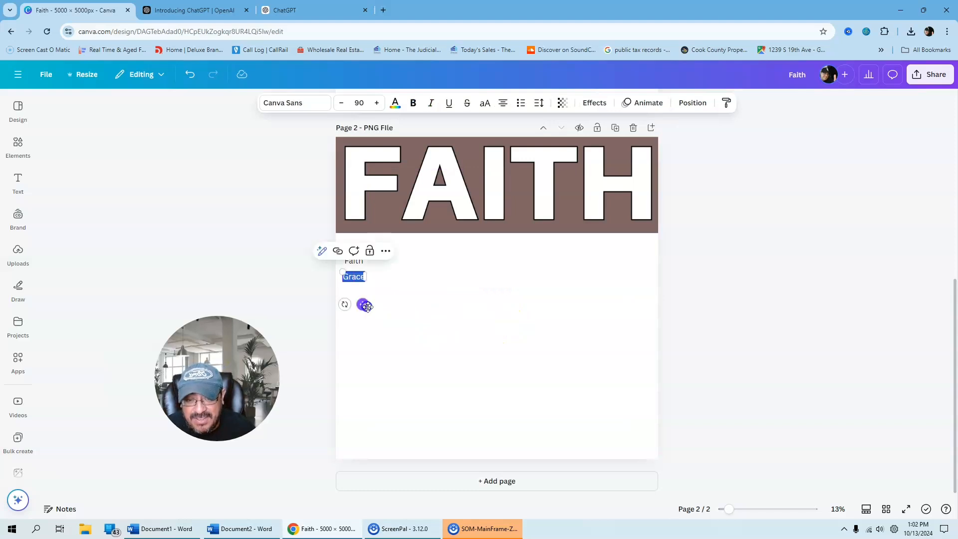
Step: Add the word "Mercy" from the list as its own text on page 2 and place it directly under "Grace"
key("Escape")
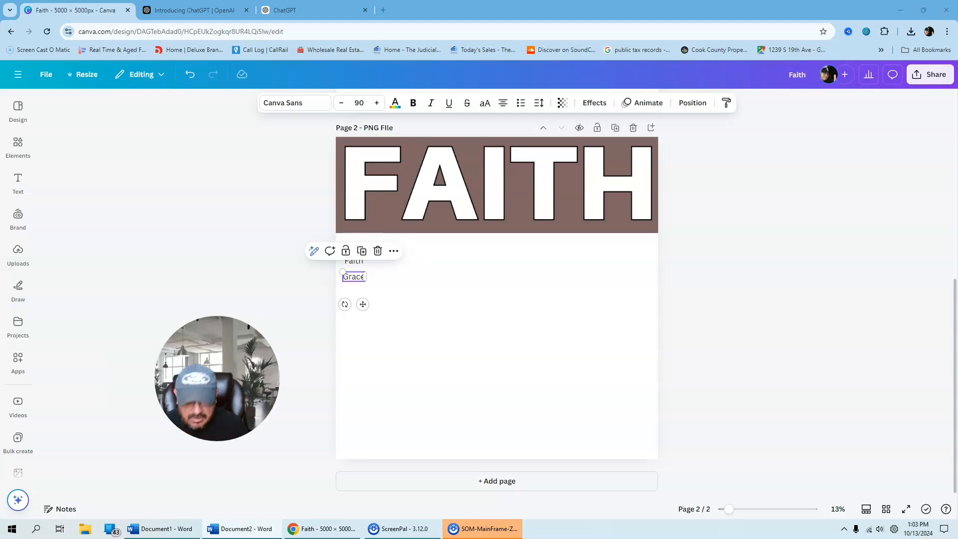
left_click(402, 287)
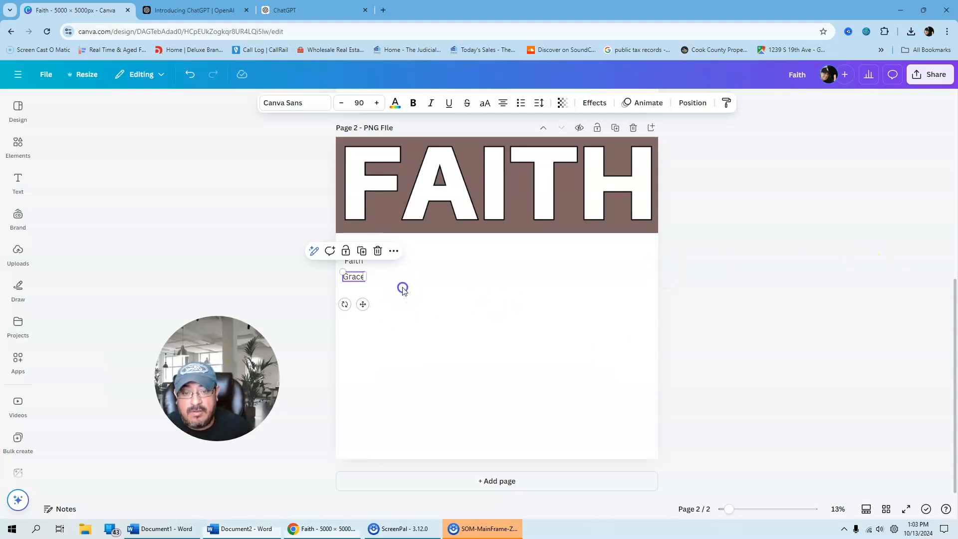
left_click(353, 297)
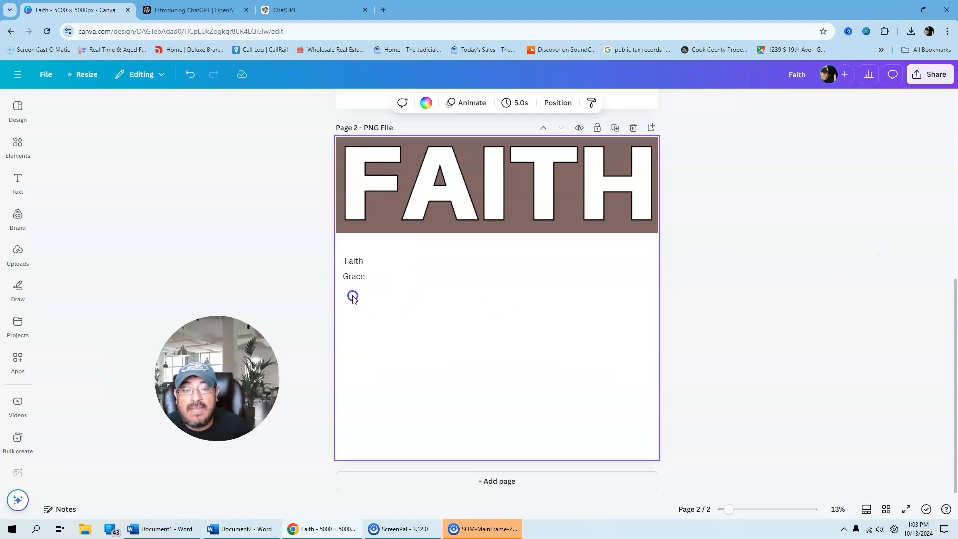
type("Mercy")
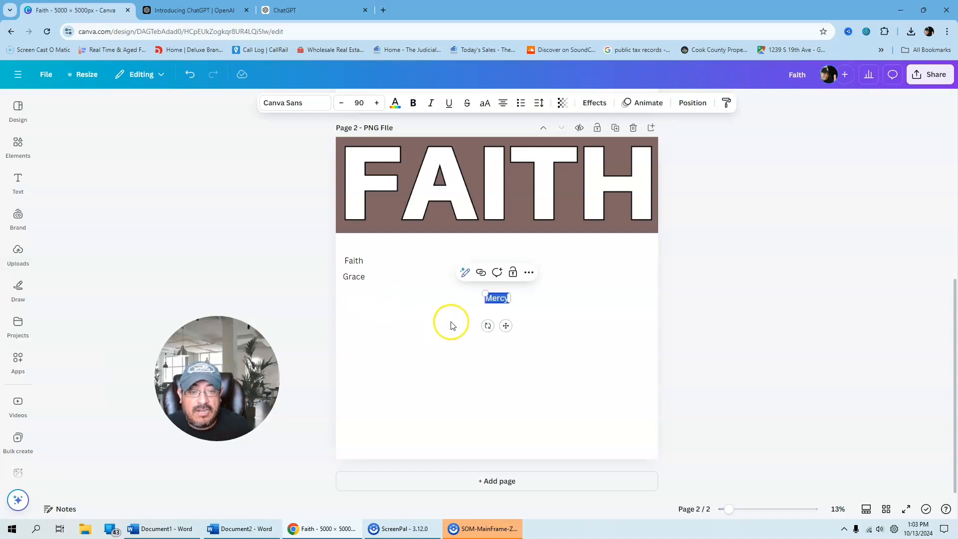
left_click_drag(506, 326, 361, 318)
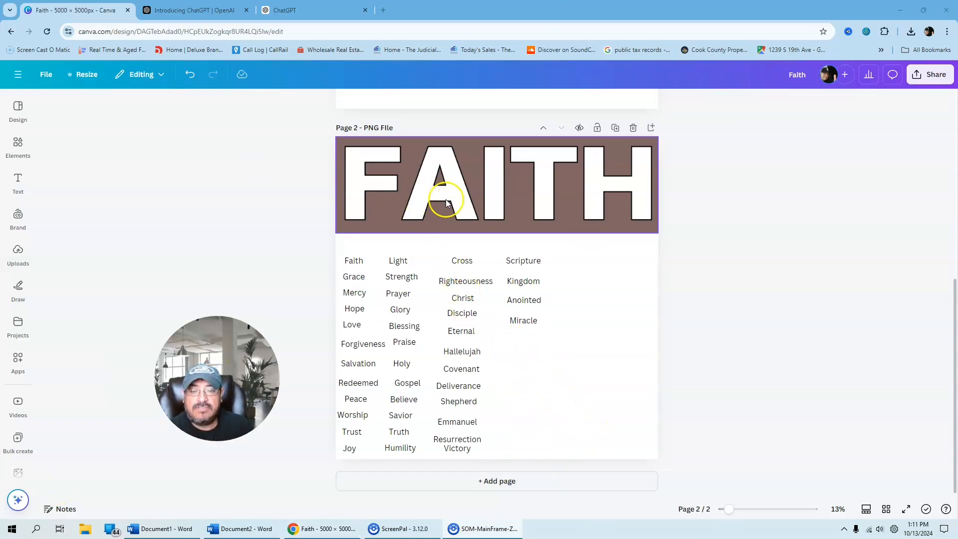
Step: Copy all the small word texts below the FAITH image on page 2 and paste them onto a new page 3
left_click_drag(302, 243, 566, 468)
right_click(460, 311)
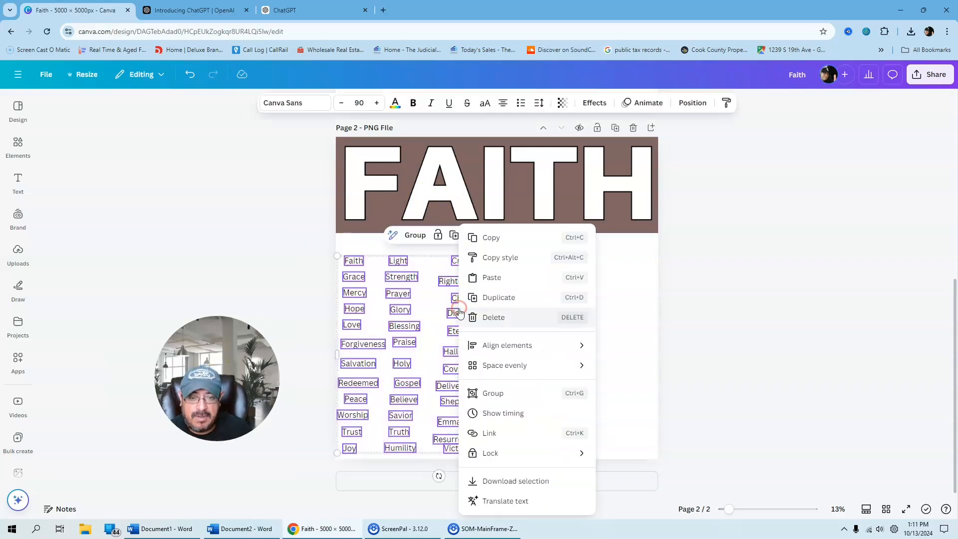
left_click(495, 236)
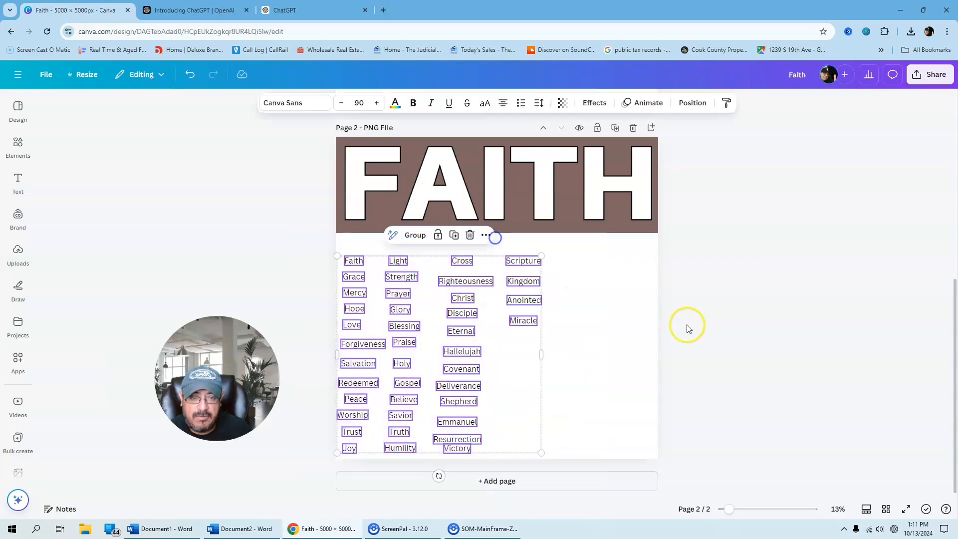
left_click(532, 479)
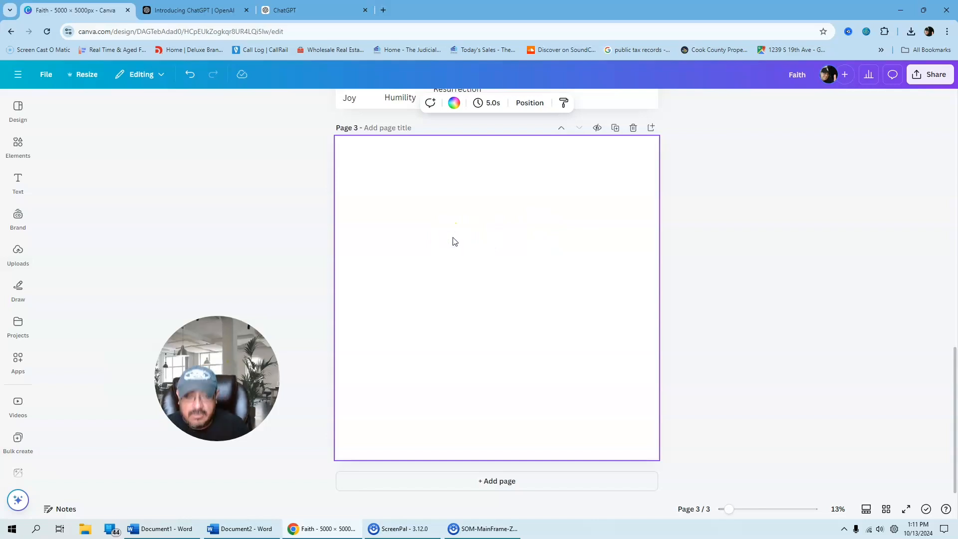
key("ctrl+v")
Step: Delete all the small word texts from page 2 and move the FAITH image down to the page's middle
scroll(649, 250, "up", 6)
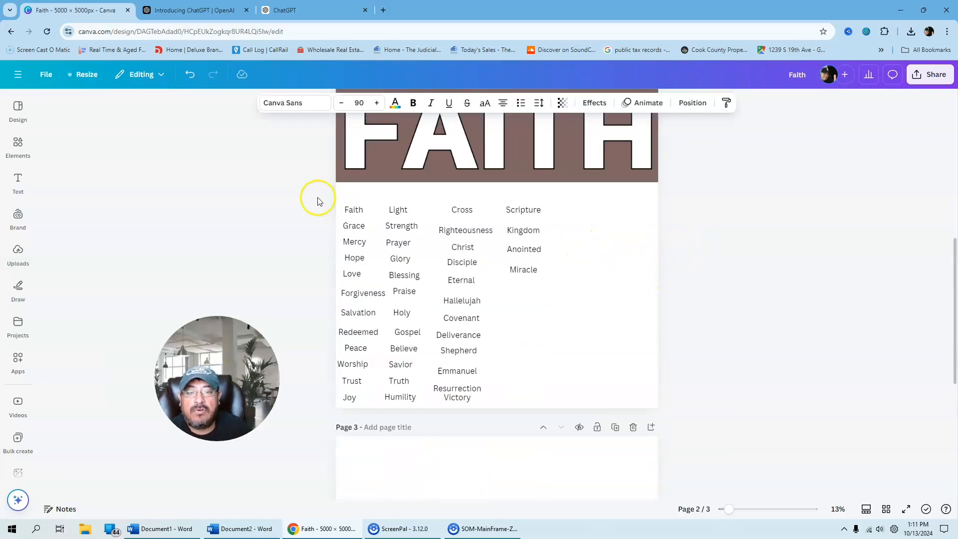
left_click_drag(298, 187, 579, 412)
key("Delete")
left_click_drag(497, 166, 496, 278)
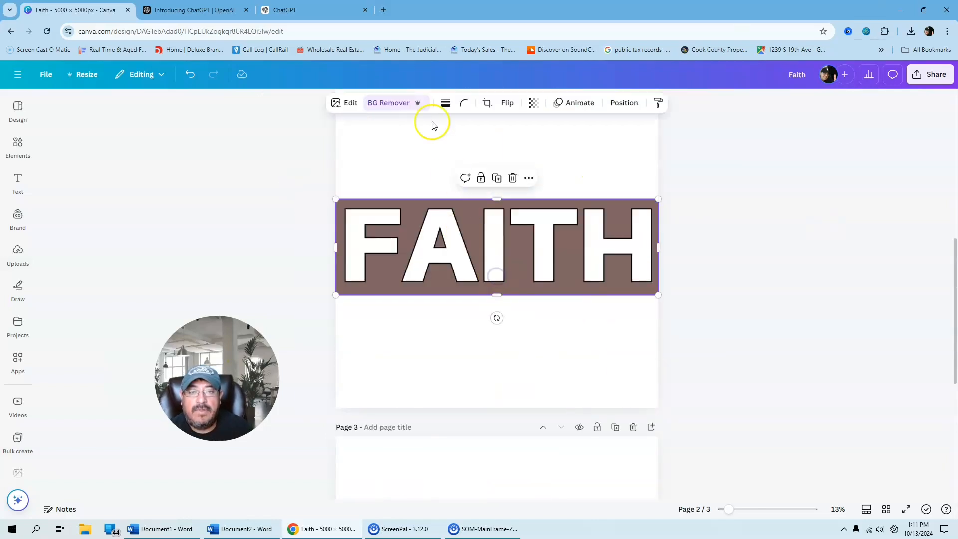
Step: Apply the Custom Duotone effect to the FAITH image on page 2 with the highlights colour set to #FFFFFF
left_click(351, 103)
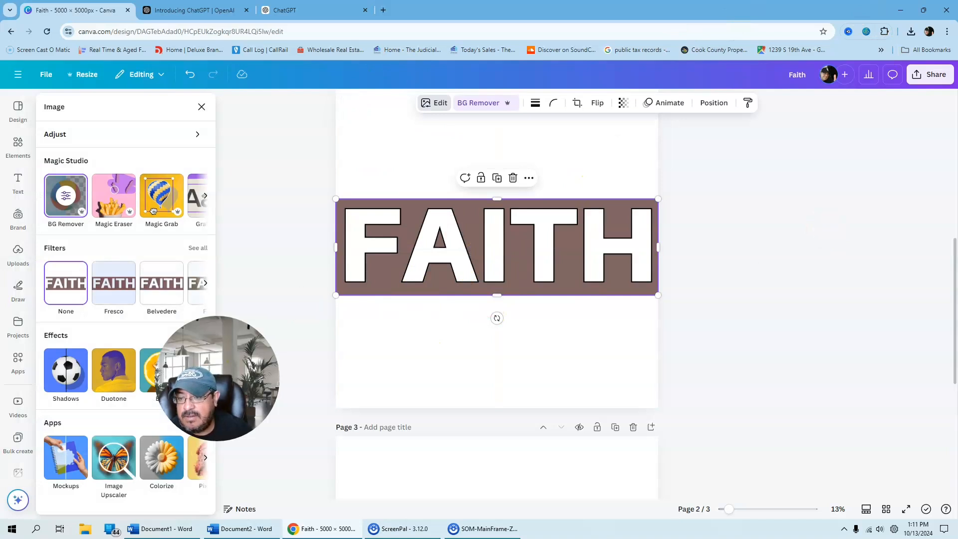
left_click_drag(220, 380, 468, 382)
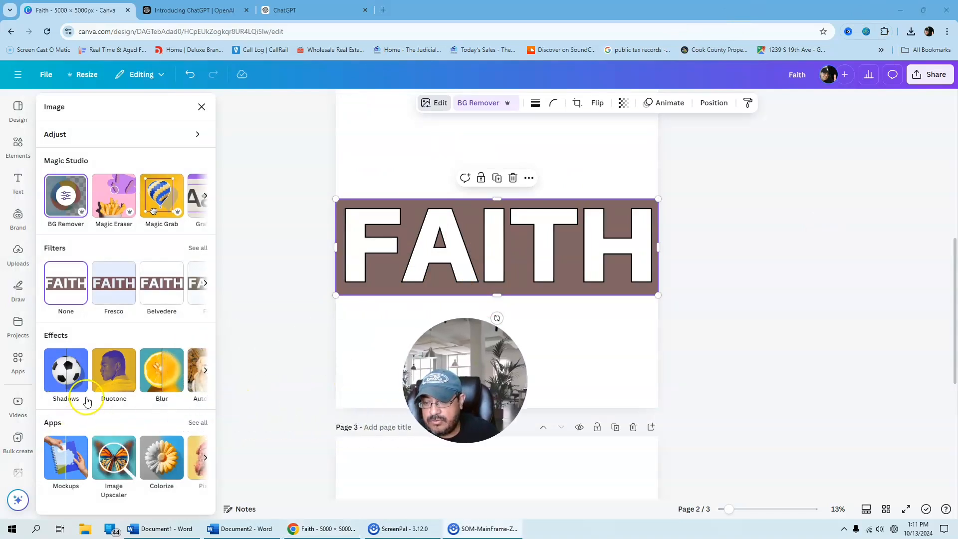
left_click(111, 372)
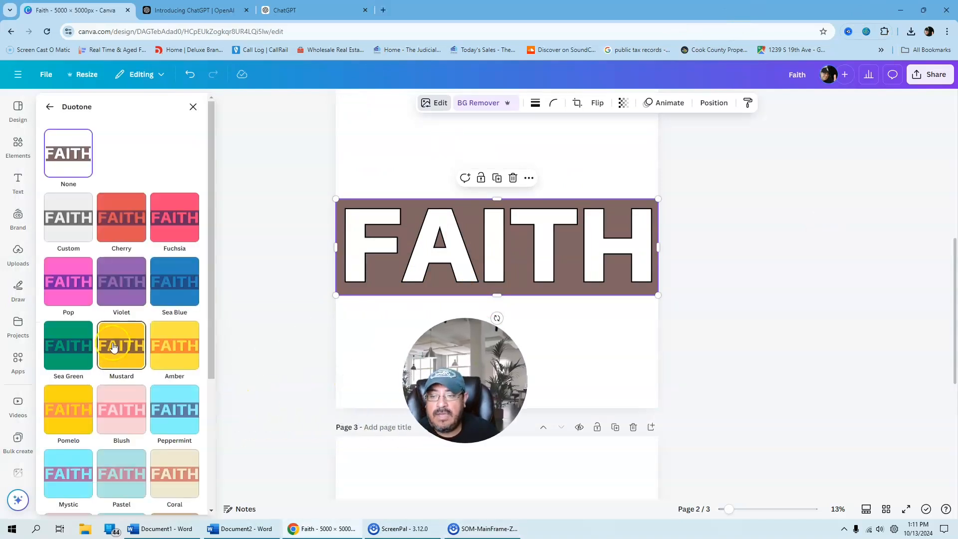
left_click(60, 220)
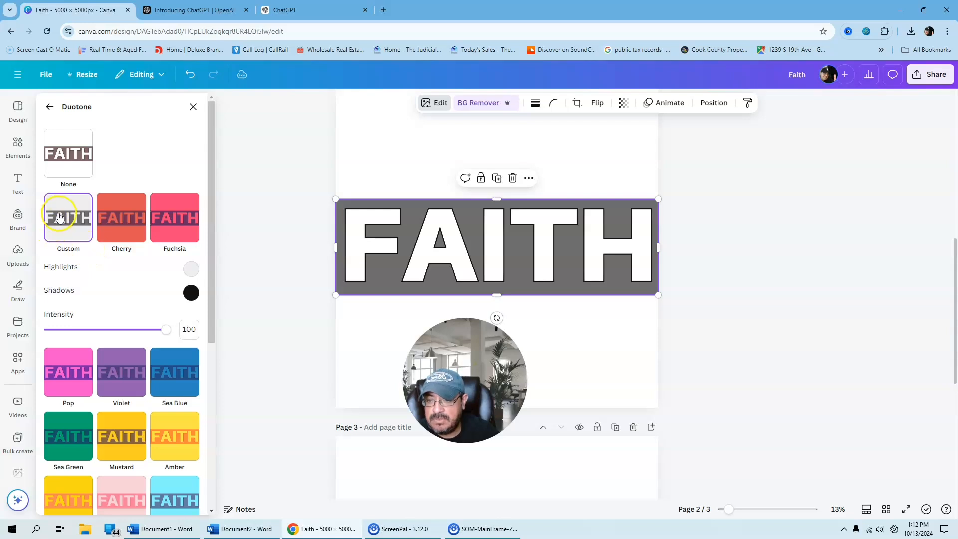
left_click(191, 270)
left_click_drag(195, 302, 193, 292)
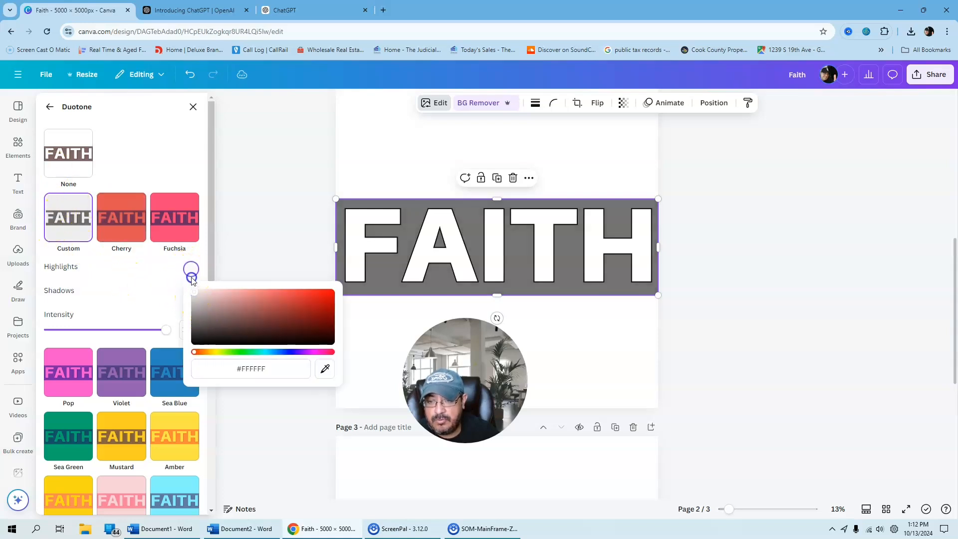
left_click(160, 310)
Step: Set the Duotone shadows colour of the FAITH image to #FFFFFF and close the effect settings
left_click(191, 293)
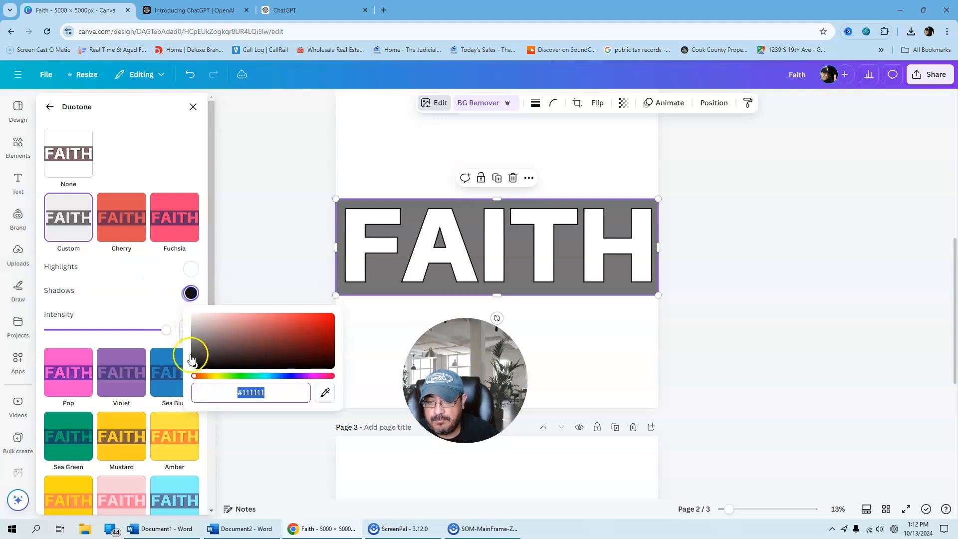
left_click_drag(194, 367, 181, 300)
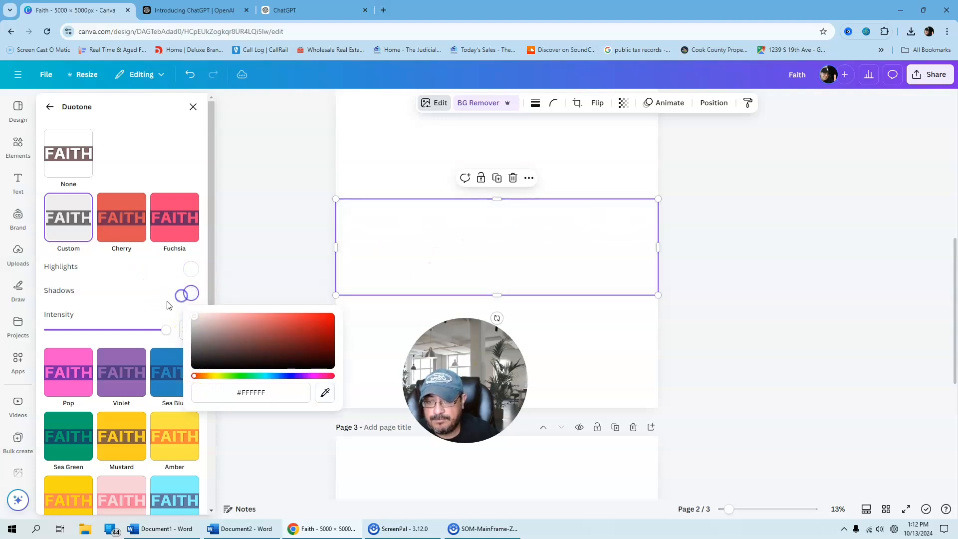
left_click(280, 201)
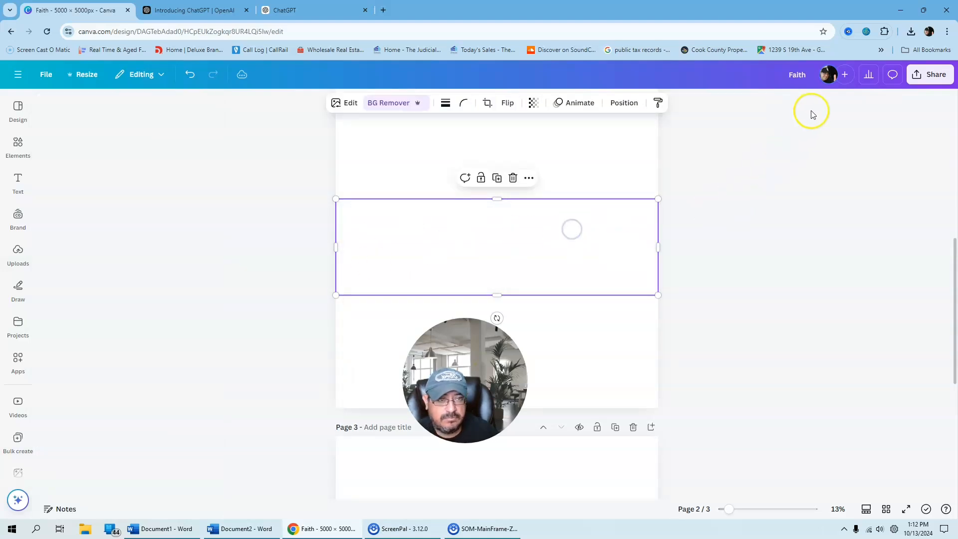
left_click(346, 103)
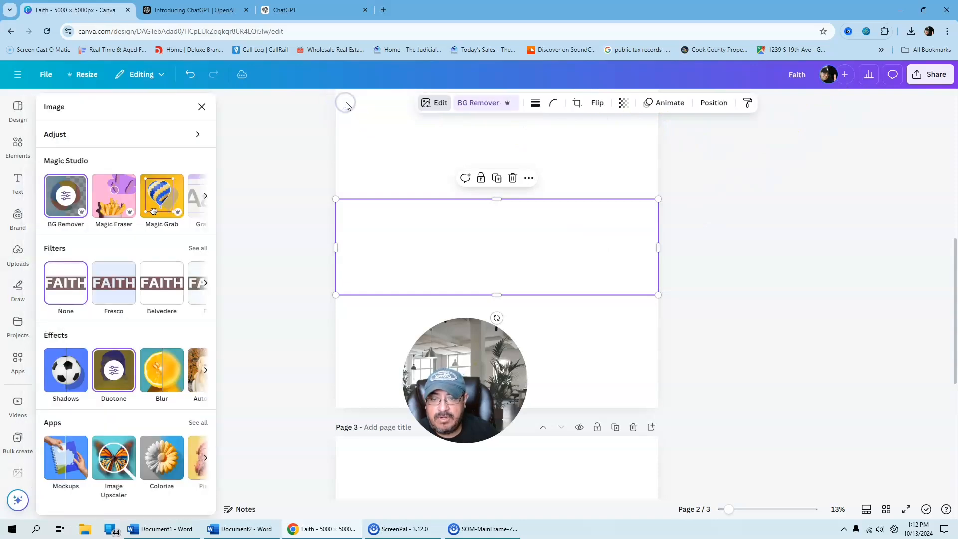
right_click(632, 244)
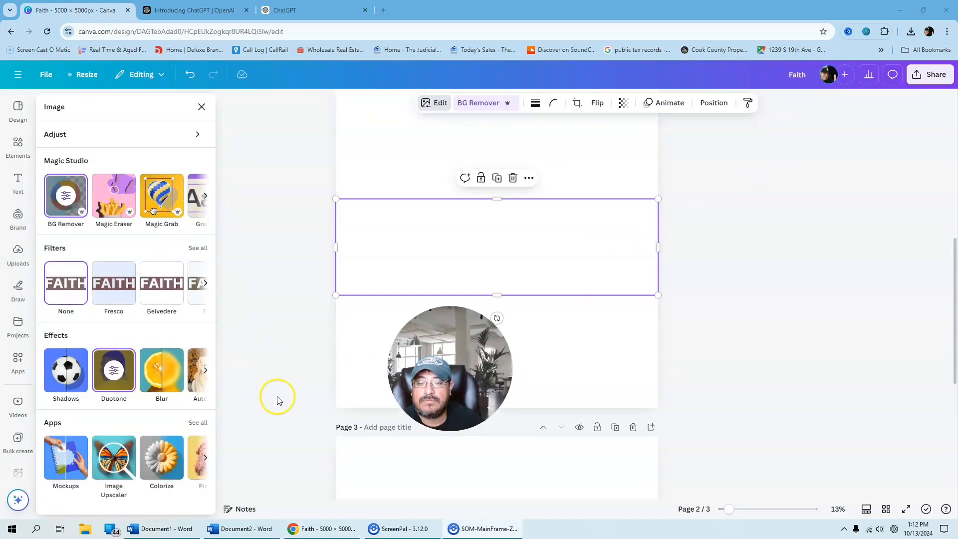
key("ctrl+z")
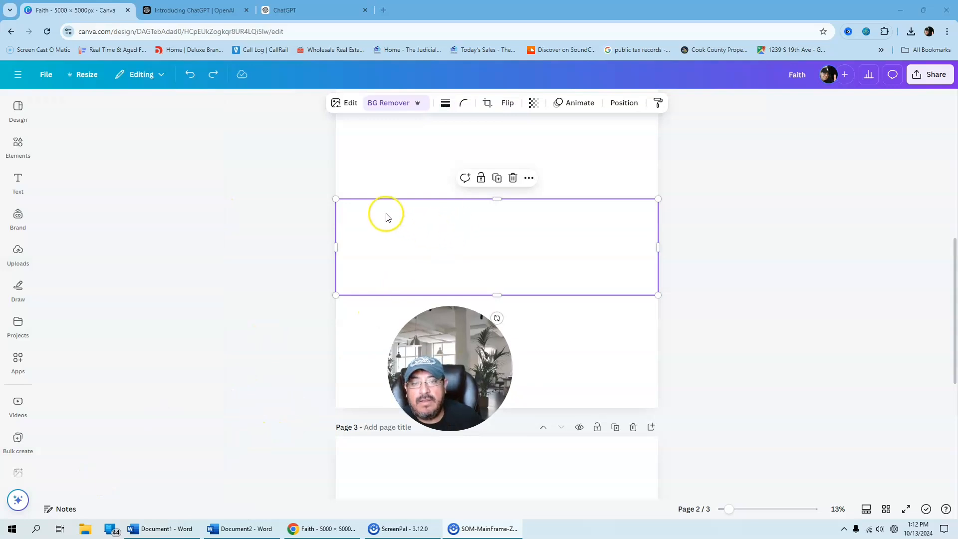
Step: Apply the Outline shadow effect to the whitened FAITH image and reduce its size to a thin line around the letters
left_click(349, 105)
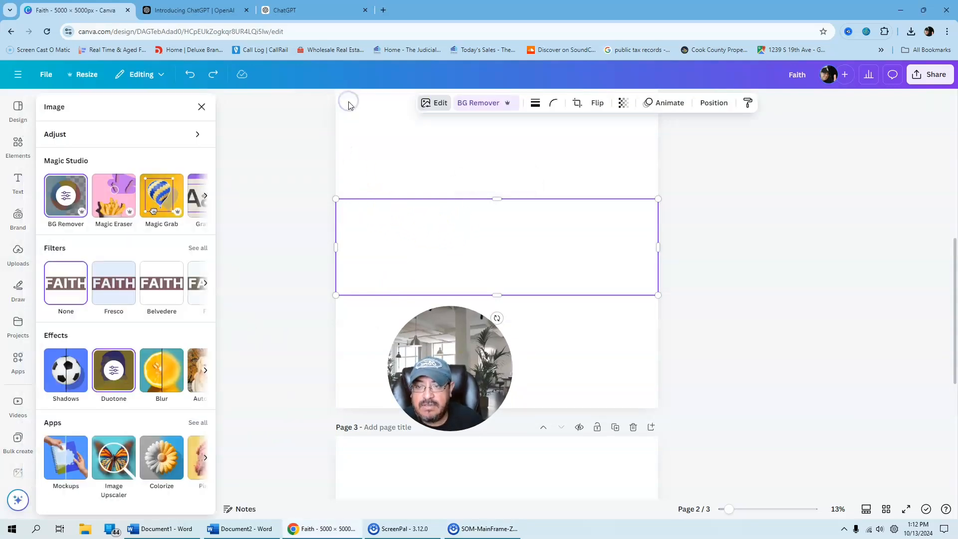
left_click(63, 380)
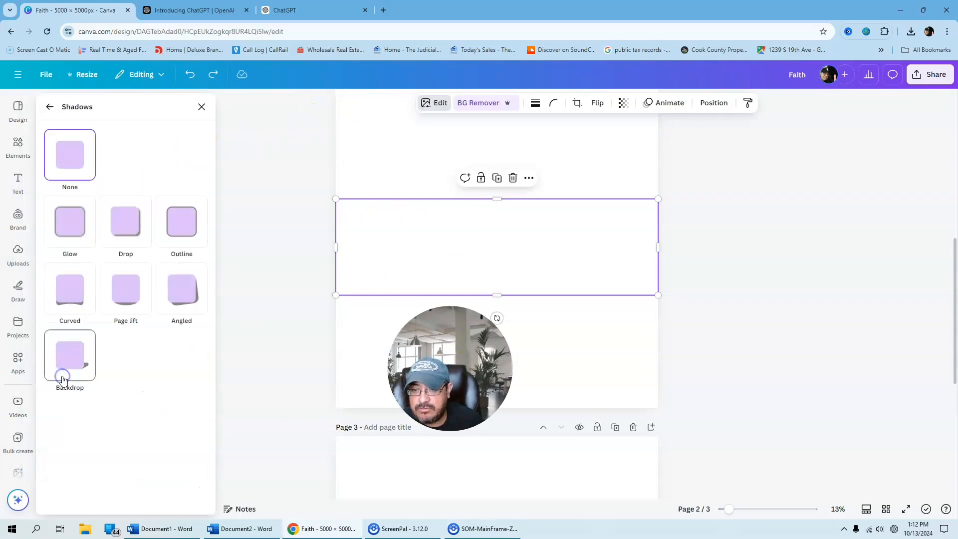
left_click(181, 217)
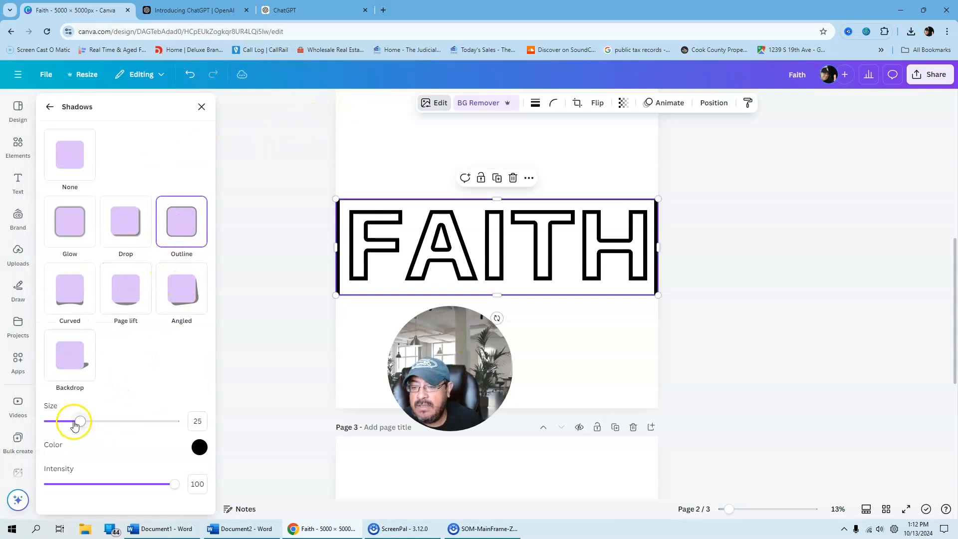
left_click_drag(76, 421, 57, 425)
left_click(812, 167)
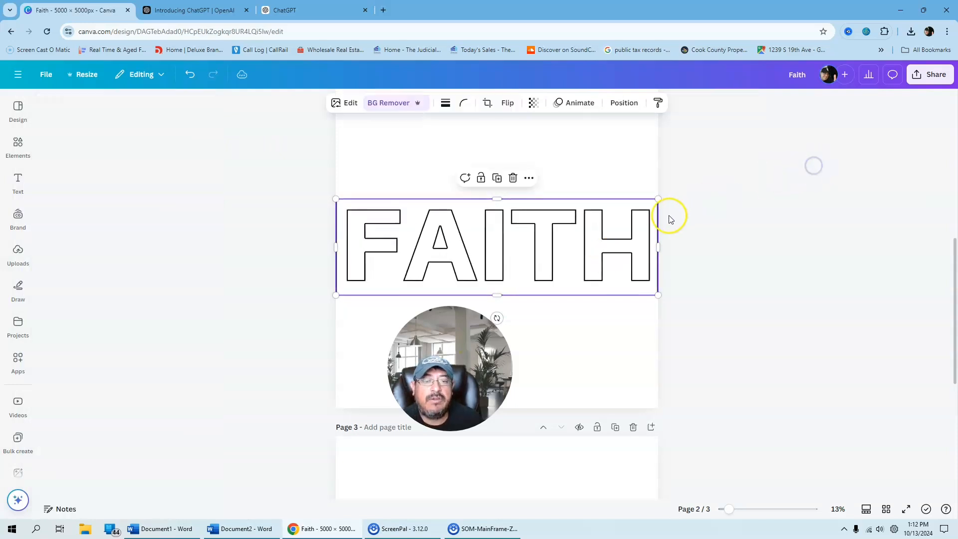
left_click(669, 216)
left_click(630, 237)
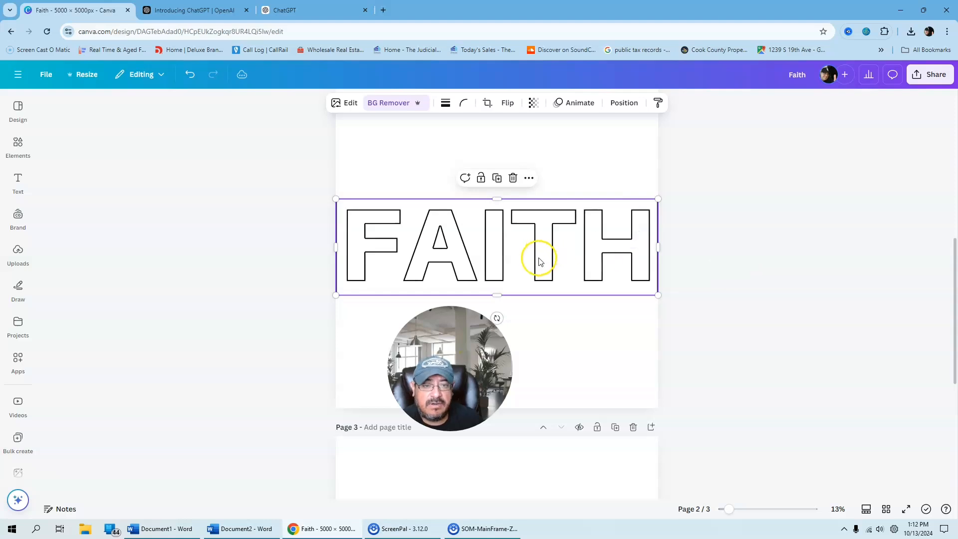
scroll(573, 353, "up", 1)
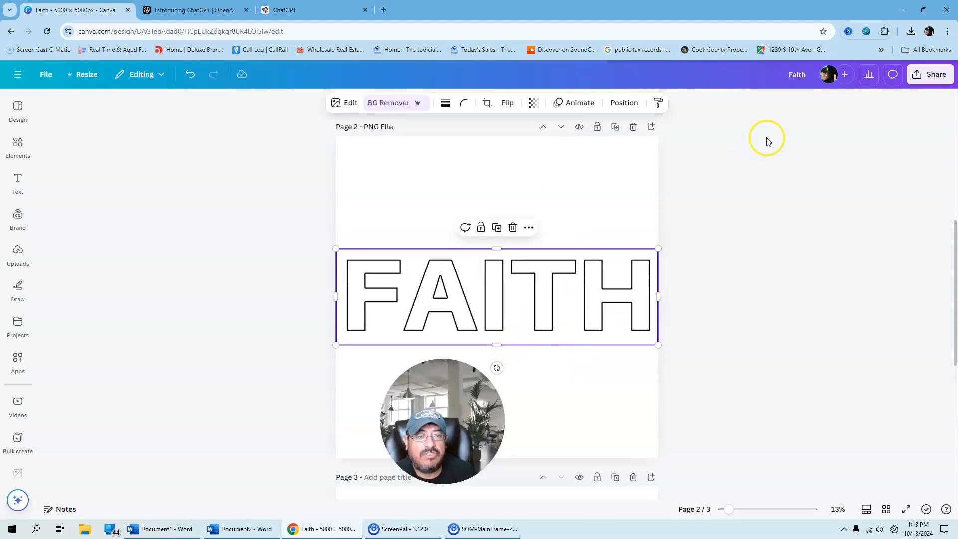
Step: Download only page 2 of the design as a PNG file
left_click(926, 76)
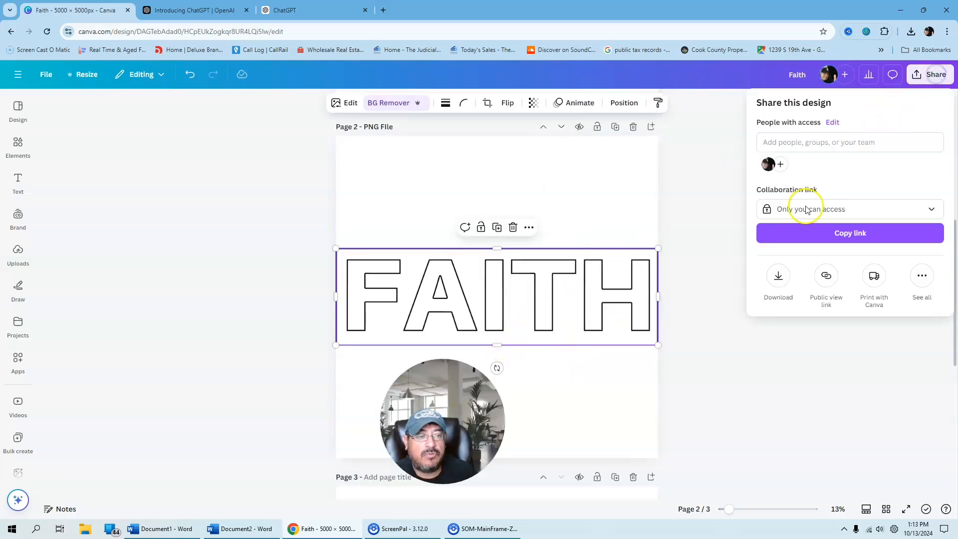
left_click(778, 275)
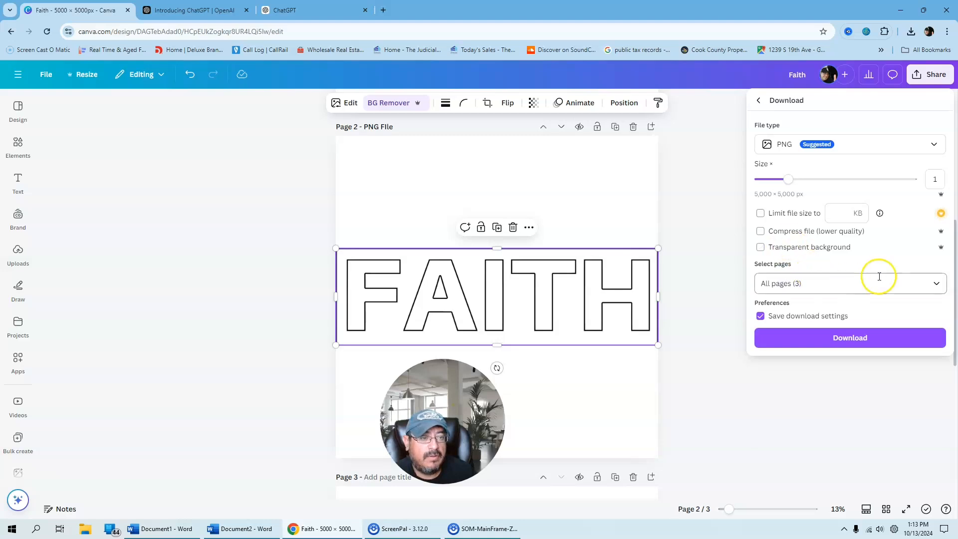
left_click(933, 283)
left_click(928, 312)
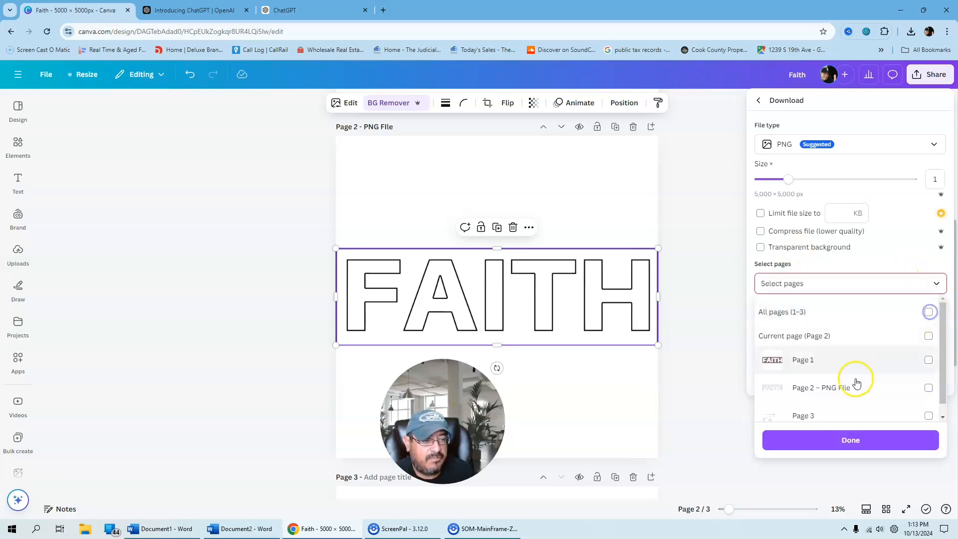
left_click(928, 387)
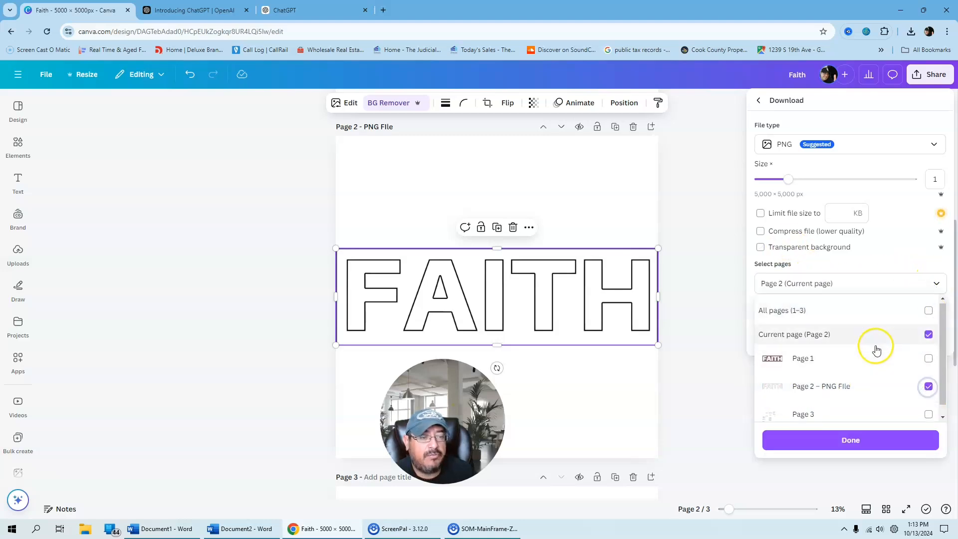
scroll(877, 352, "down", 1)
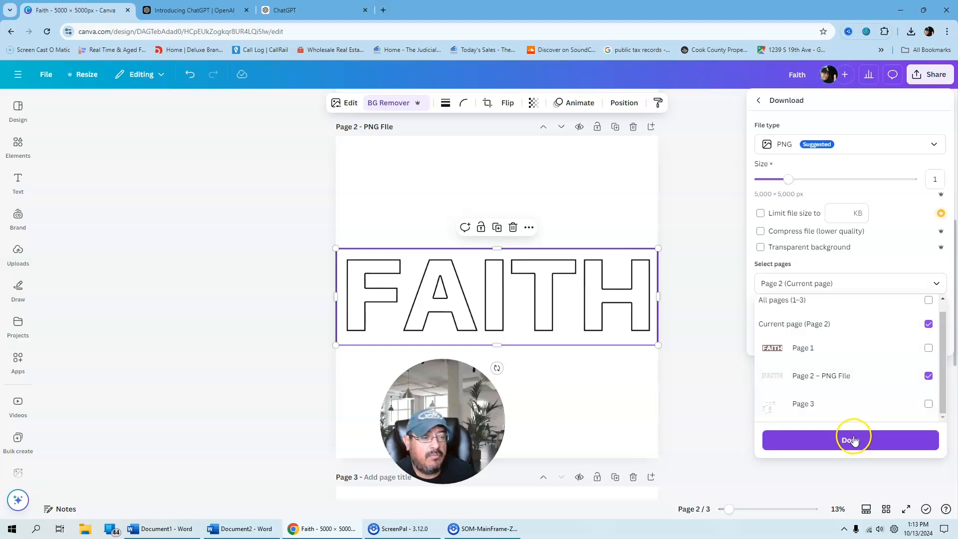
left_click(853, 440)
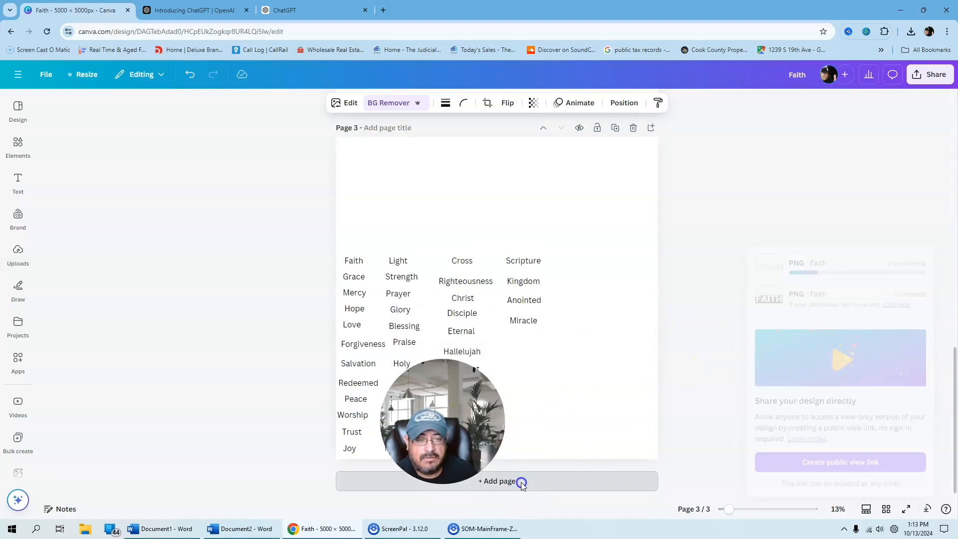
Step: Add a fourth page, place the downloaded PNG File.png on it and enlarge the image to fill the 5000 × 5000 px page
left_click(521, 483)
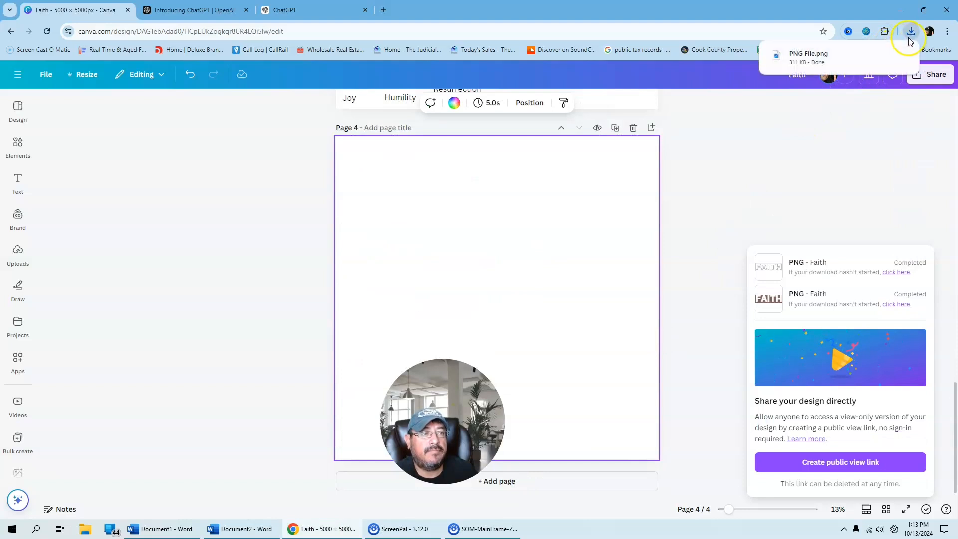
left_click_drag(834, 60, 460, 294)
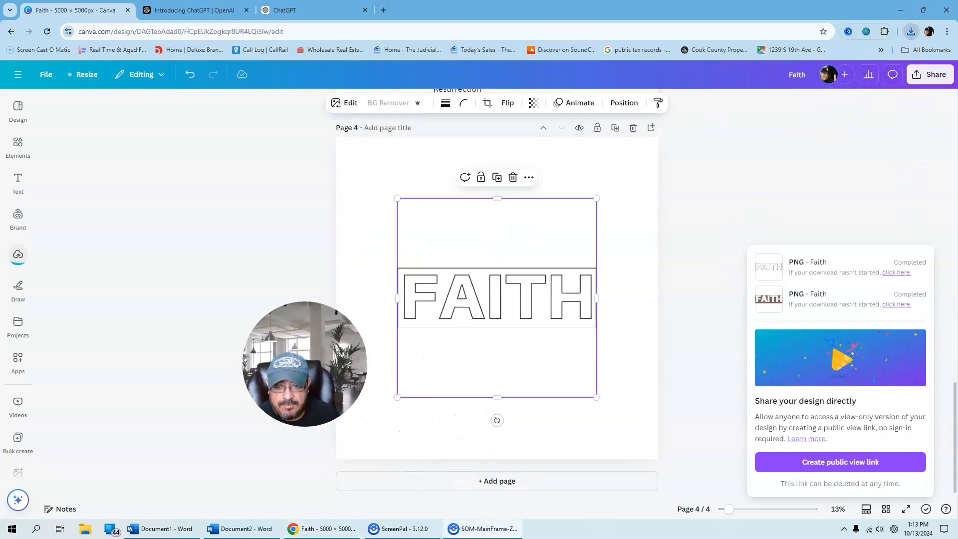
left_click_drag(397, 198, 327, 144)
left_click_drag(597, 397, 653, 459)
left_click(768, 313)
Step: Show the layers of page 4 and remove the background of the placed FAITH image
left_click(493, 282)
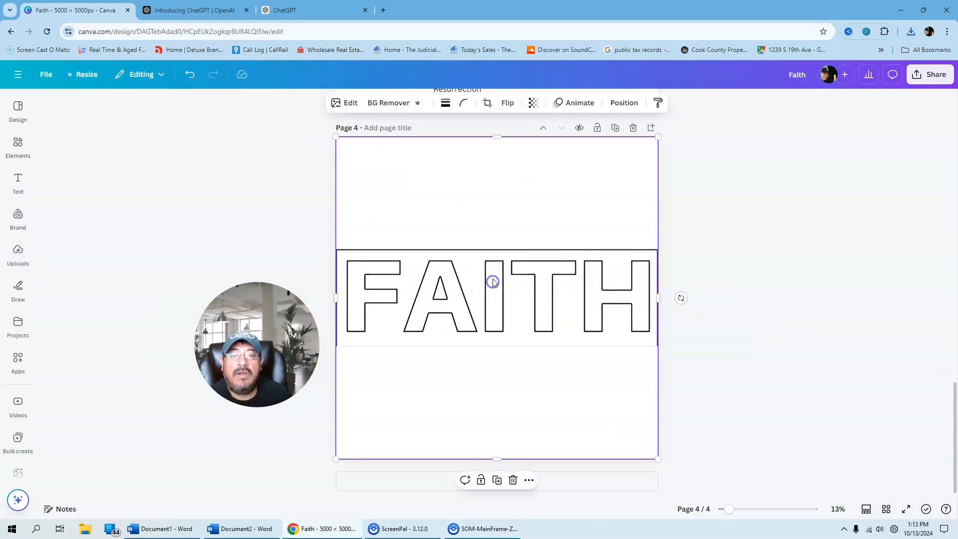
left_click(621, 102)
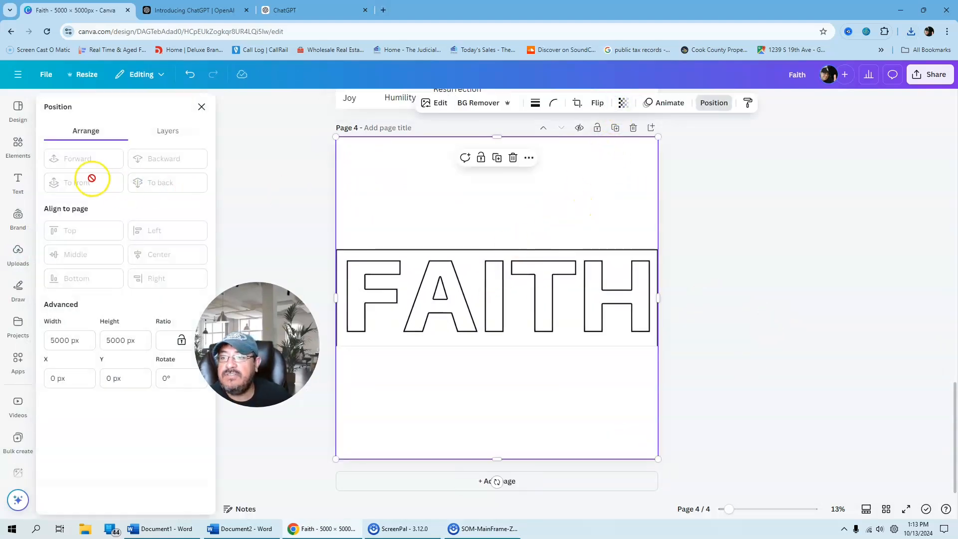
left_click(169, 133)
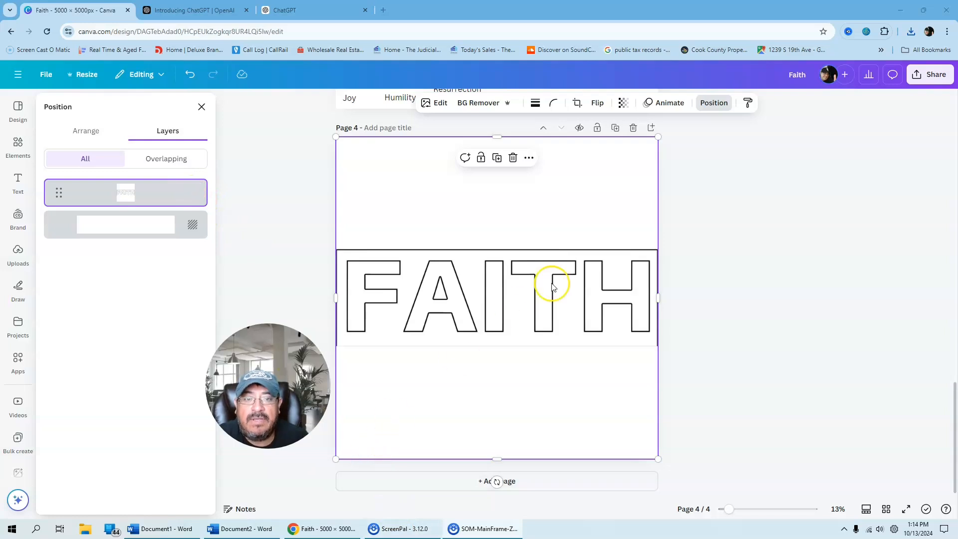
left_click(463, 278)
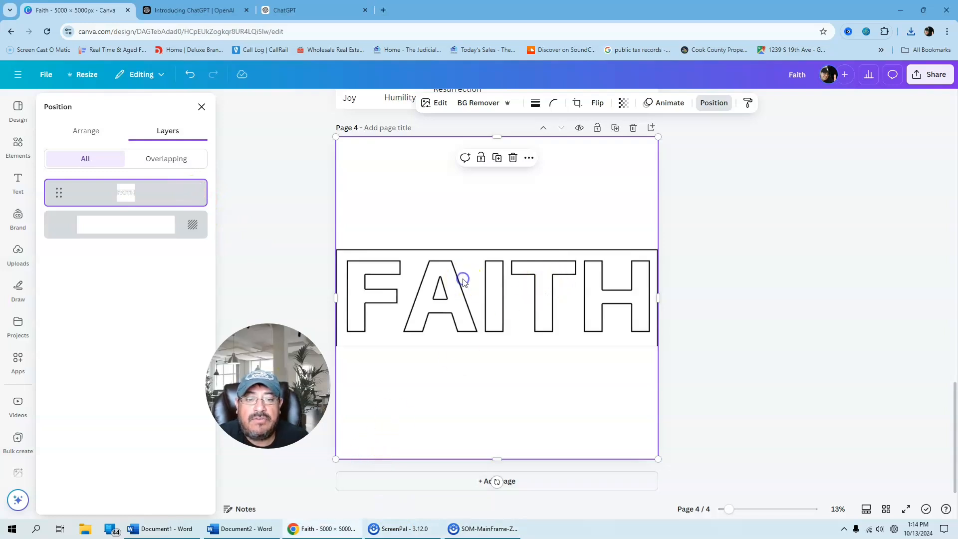
left_click(480, 106)
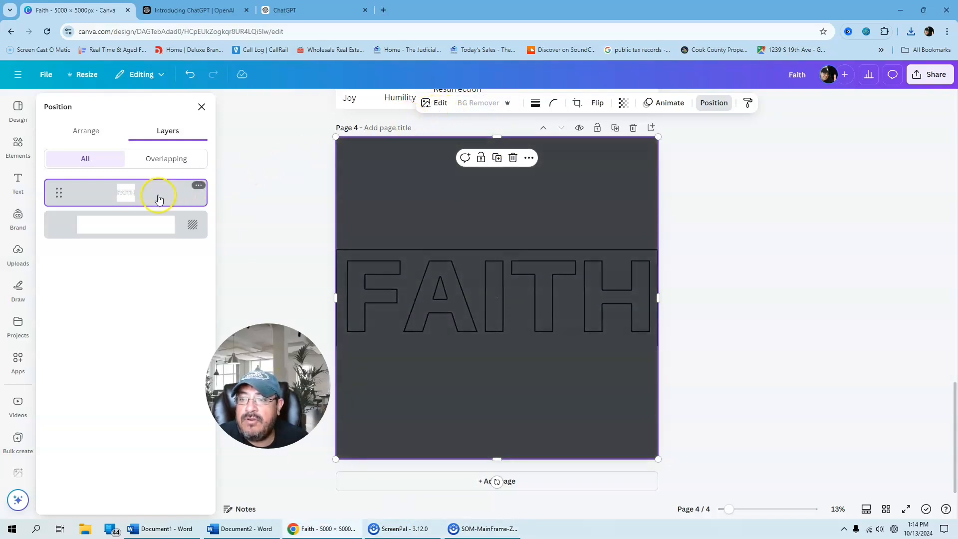
left_click(142, 196)
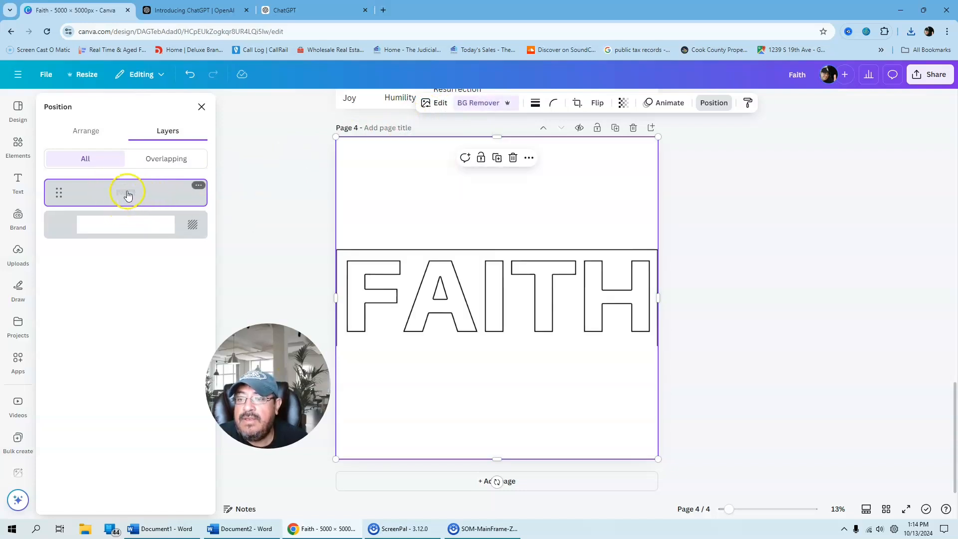
left_click(689, 209)
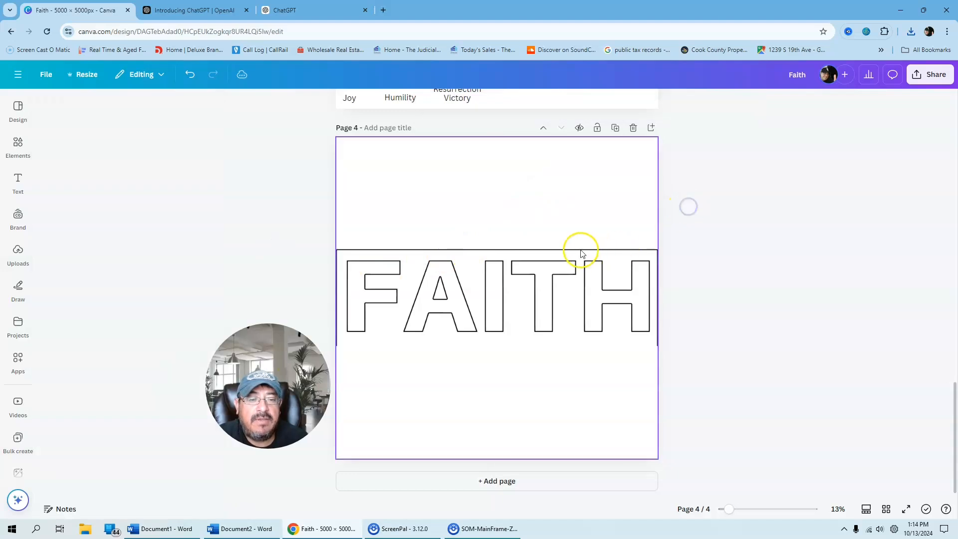
Step: Crop the FAITH image on page 4 on all four sides close to the letters, cutting off the surrounding frame line
left_click(578, 251)
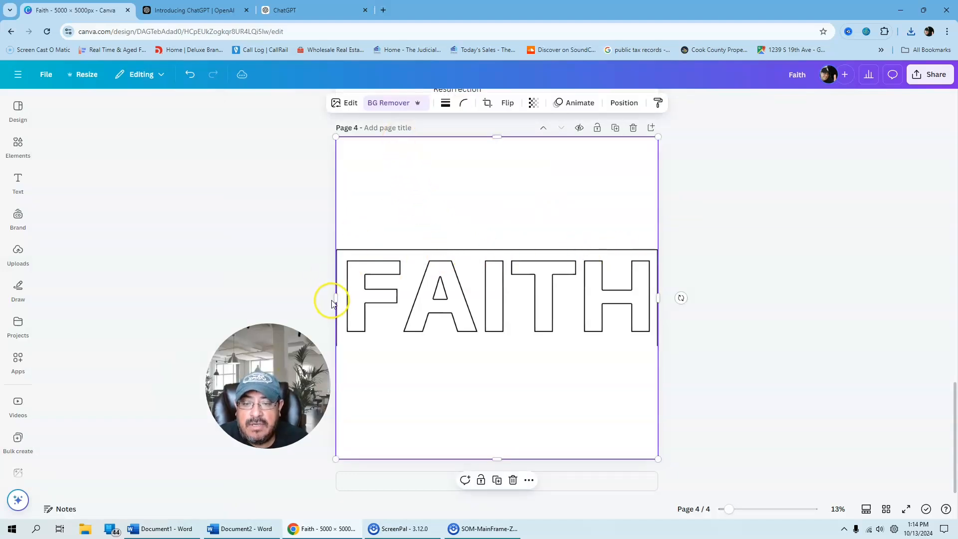
left_click_drag(335, 298, 340, 296)
left_click_drag(499, 136, 494, 256)
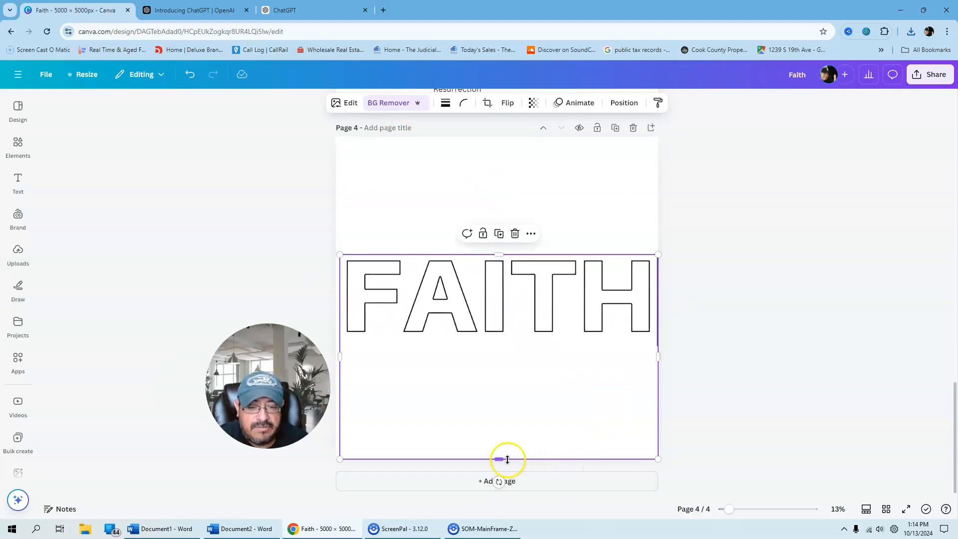
left_click_drag(503, 458, 492, 344)
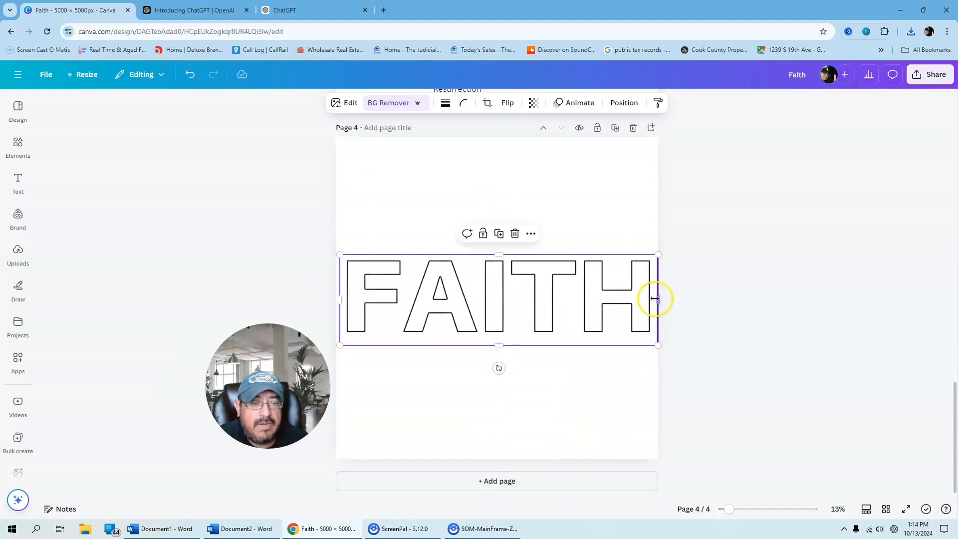
left_click_drag(655, 299, 654, 298)
left_click(744, 283)
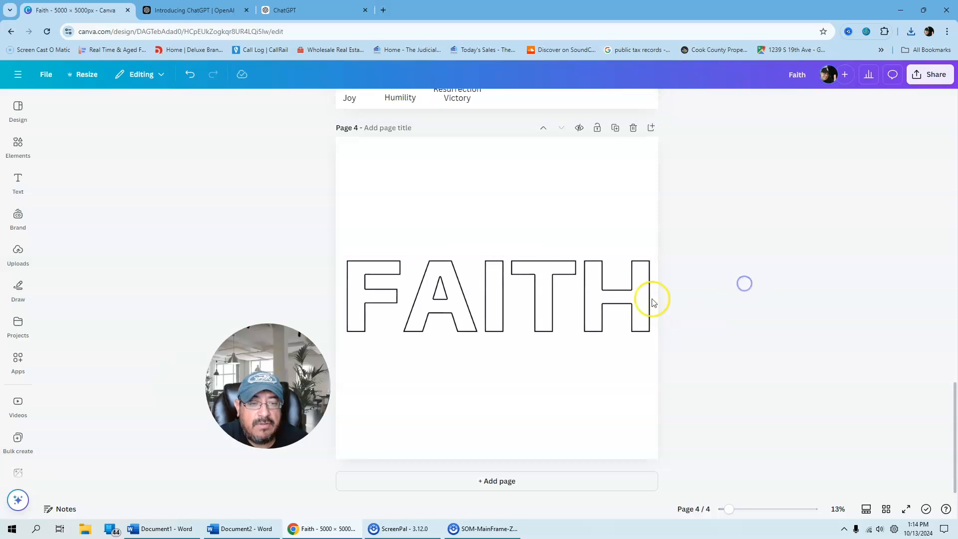
Step: Trim the cropped FAITH image's left edge slightly more and centre the image on page 4
left_click(522, 304)
left_click_drag(339, 300, 341, 299)
left_click_drag(504, 298, 511, 296)
left_click(781, 200)
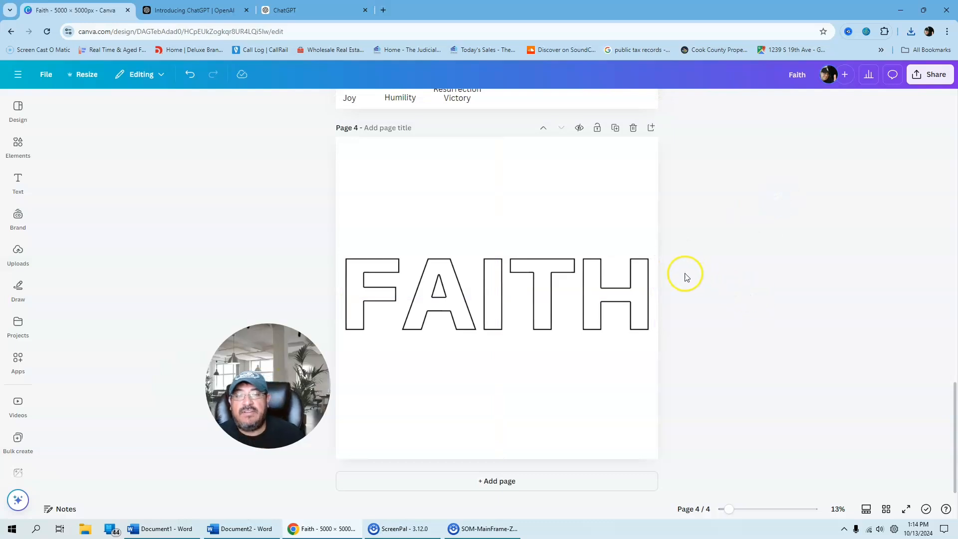
Step: Download only page 4 with the cropped FAITH outline as a PNG file
left_click(475, 323)
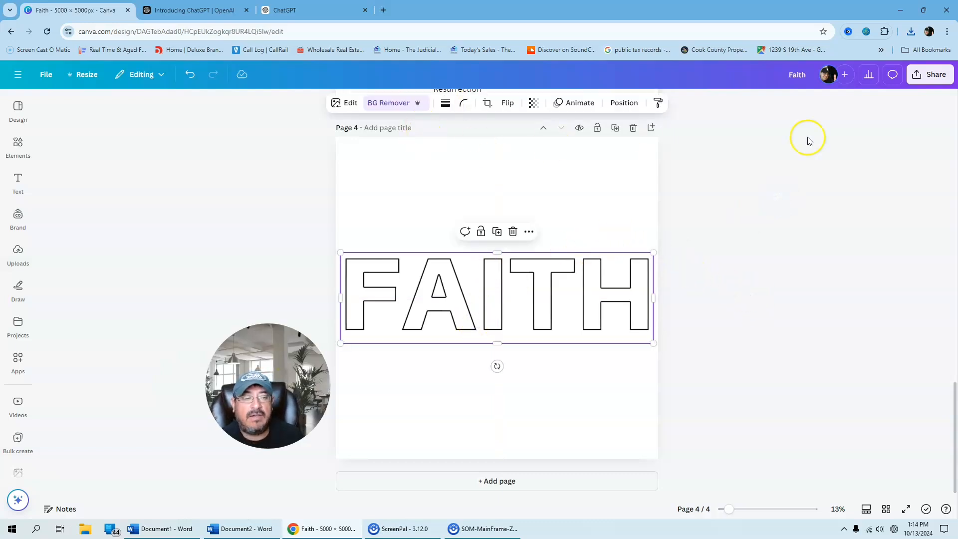
left_click(932, 75)
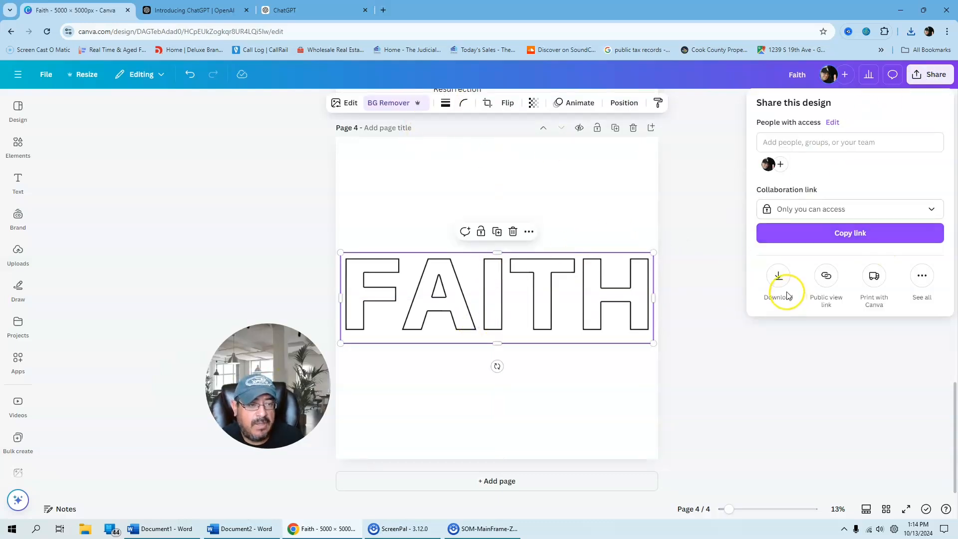
left_click(778, 276)
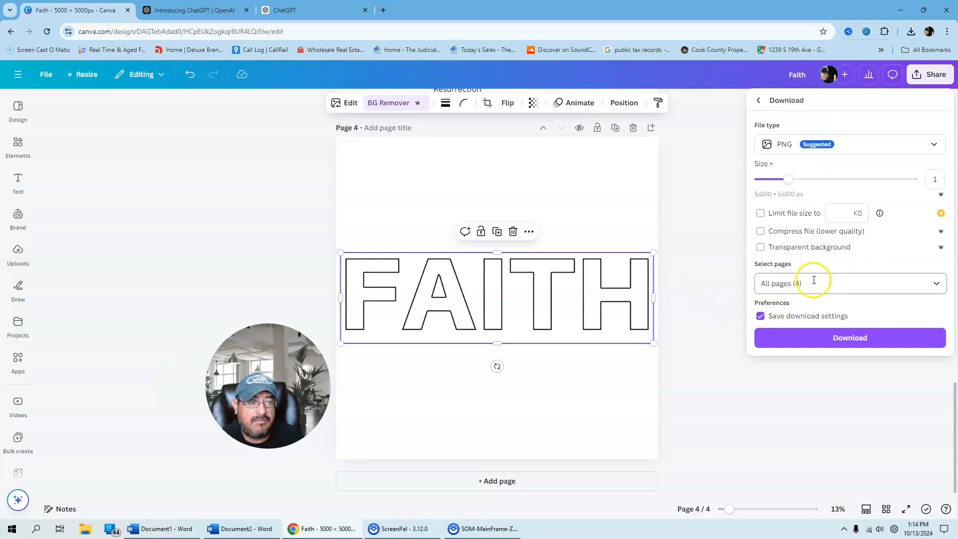
left_click(933, 282)
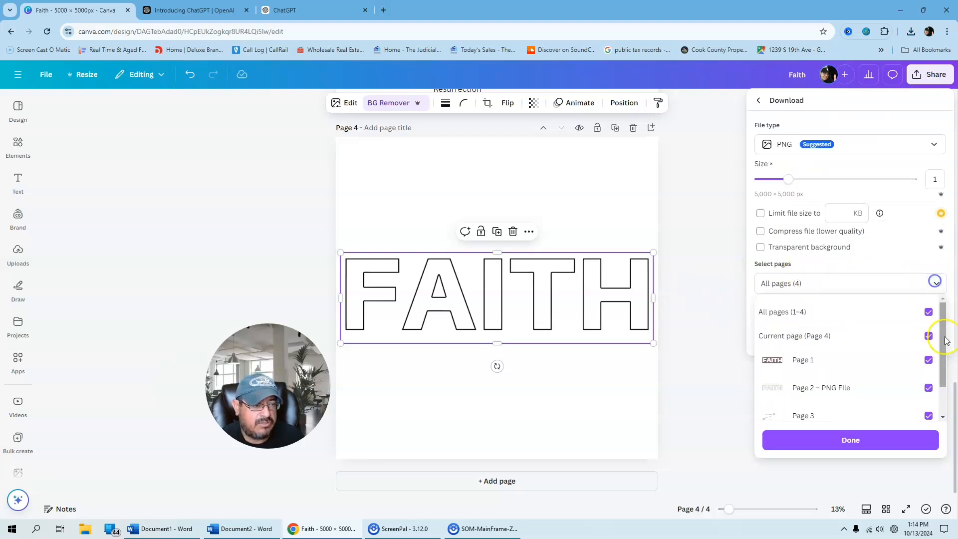
left_click(926, 312)
scroll(946, 324, "down", 2)
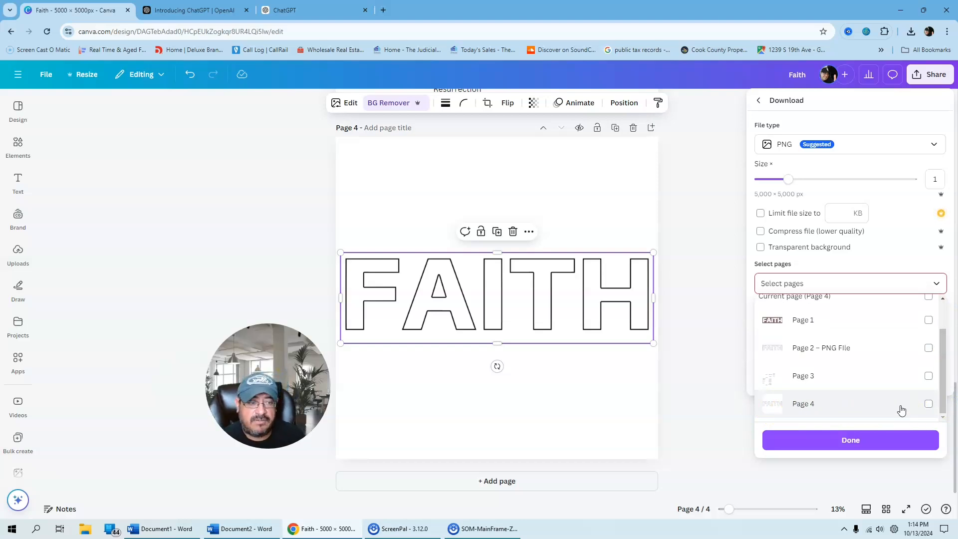
left_click(928, 404)
left_click(894, 433)
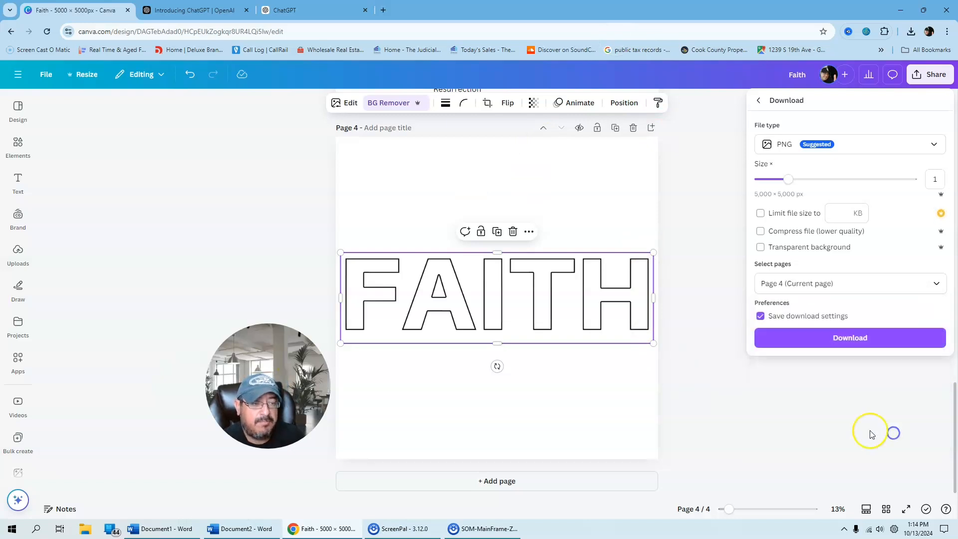
left_click(850, 337)
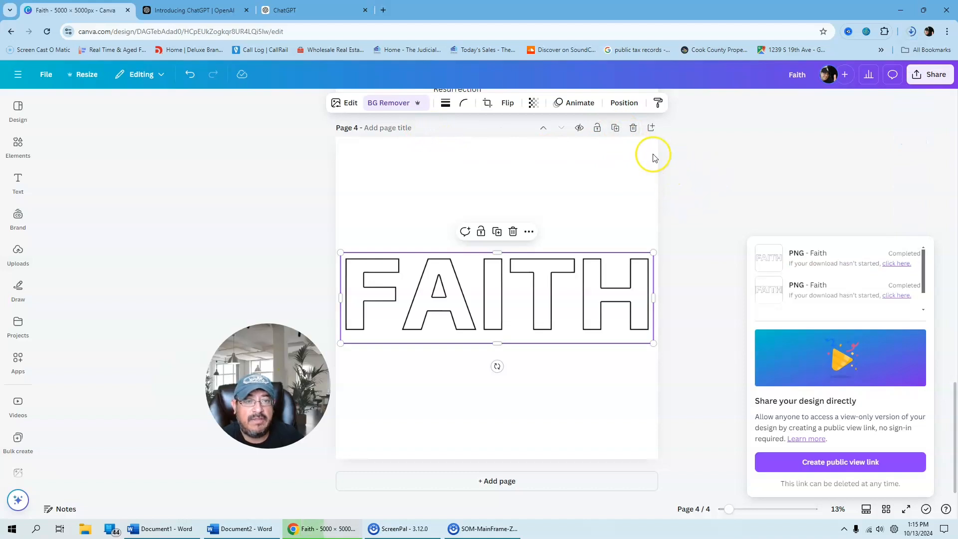
Step: Delete the cropped FAITH image from page 4 and preview the downloaded Faith (12).png
left_click(585, 268)
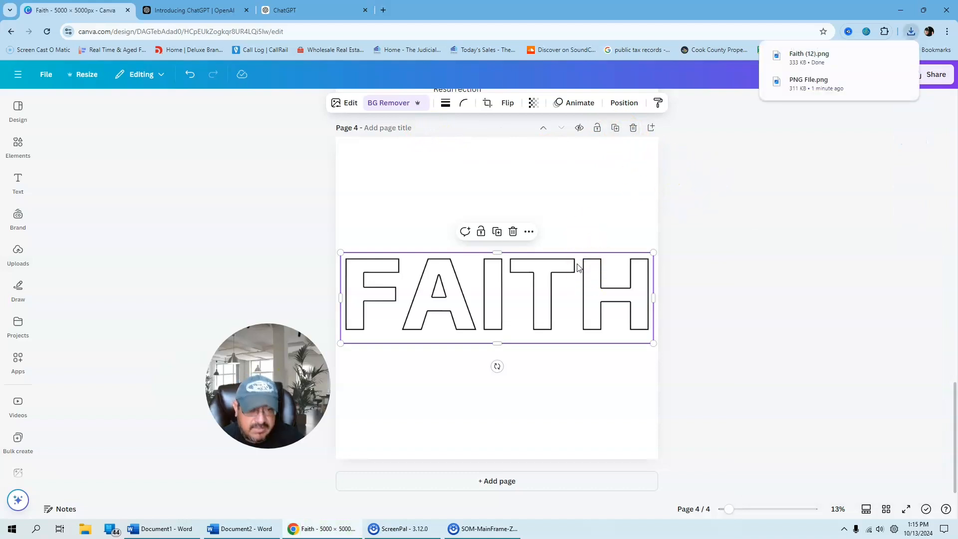
key("Delete")
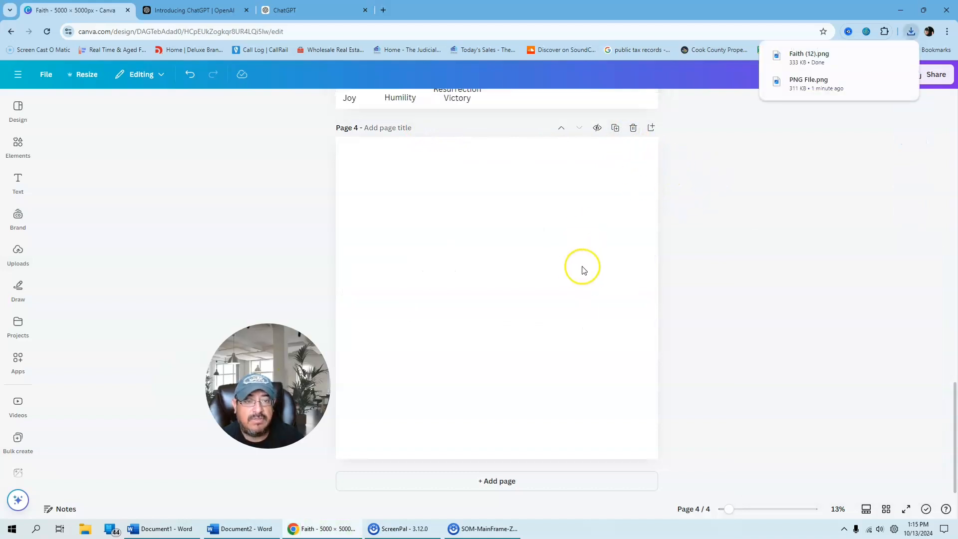
left_click(809, 65)
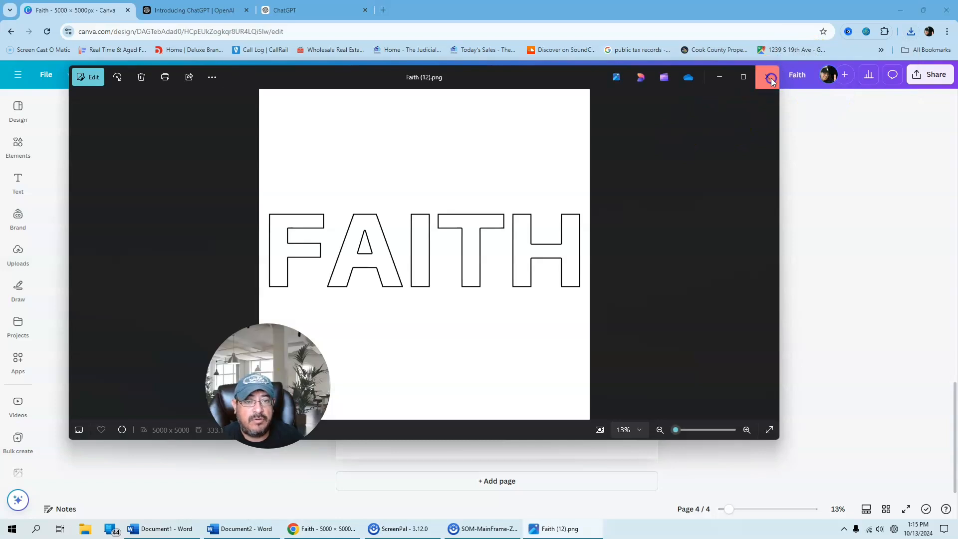
left_click(771, 78)
Step: Place the downloaded Faith (12).png on page 4 and enlarge it from the page corner to fill the whole page
left_click(909, 33)
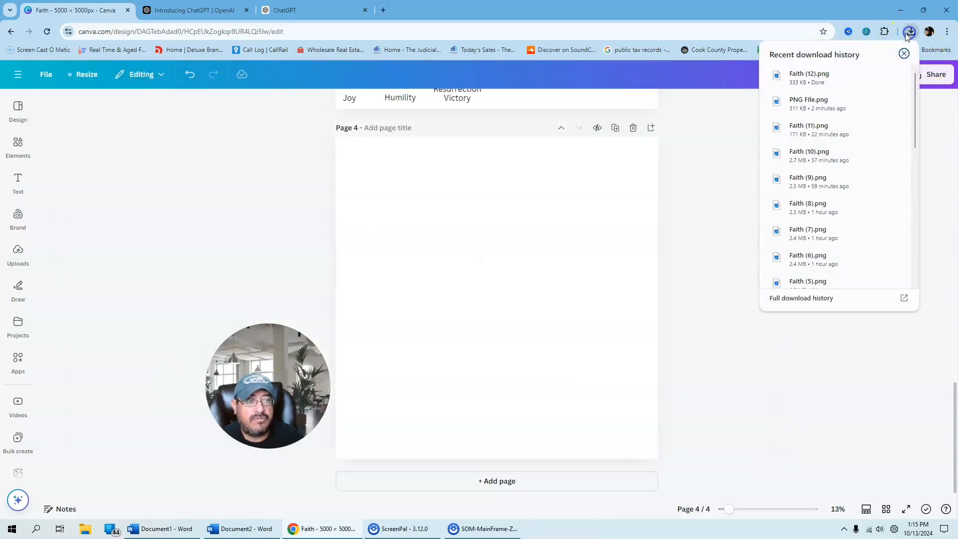
left_click_drag(791, 75, 427, 278)
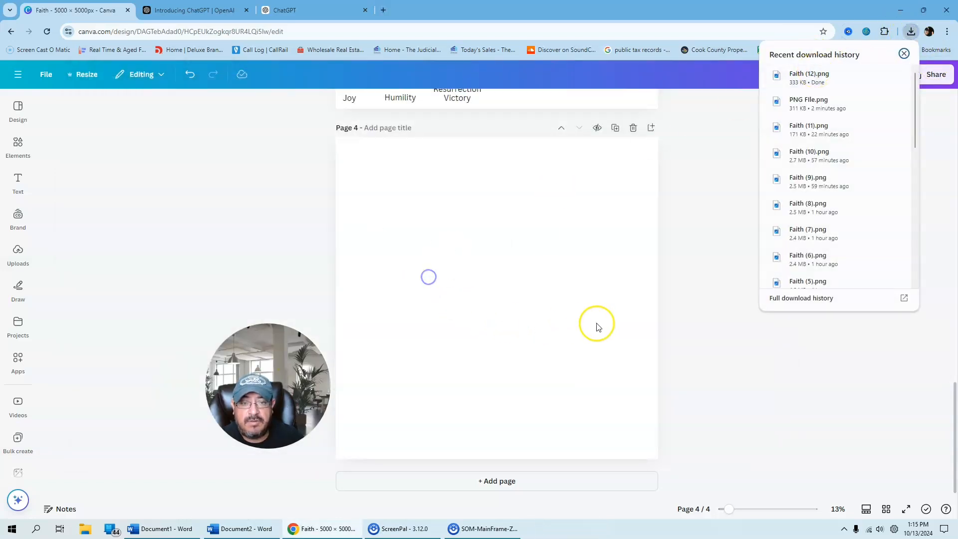
left_click(706, 327)
left_click(535, 316)
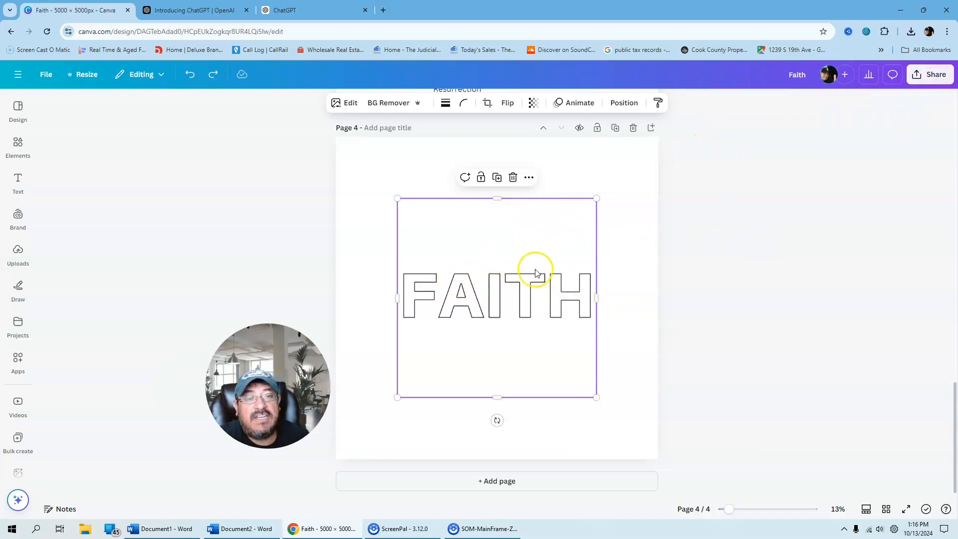
right_click(477, 300)
left_click_drag(477, 300, 416, 238)
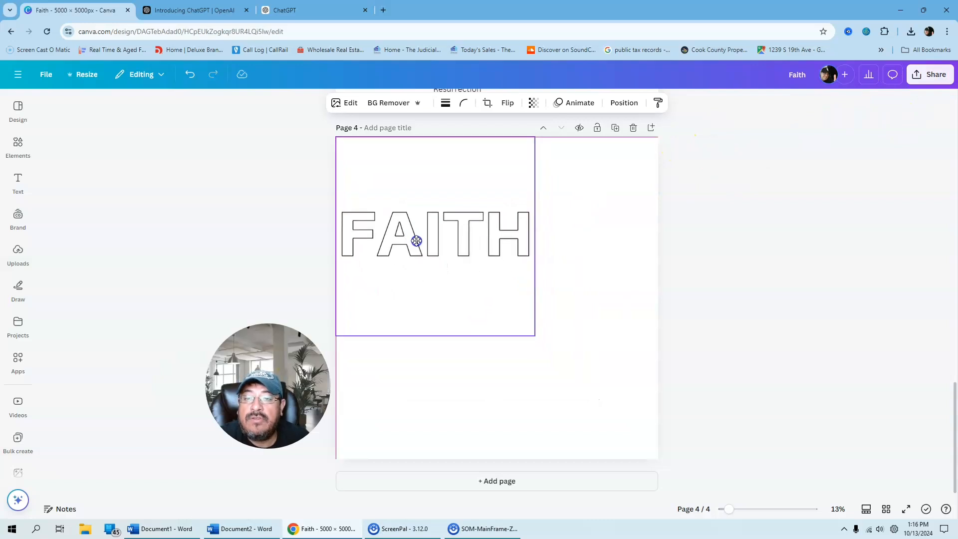
left_click_drag(534, 333, 655, 459)
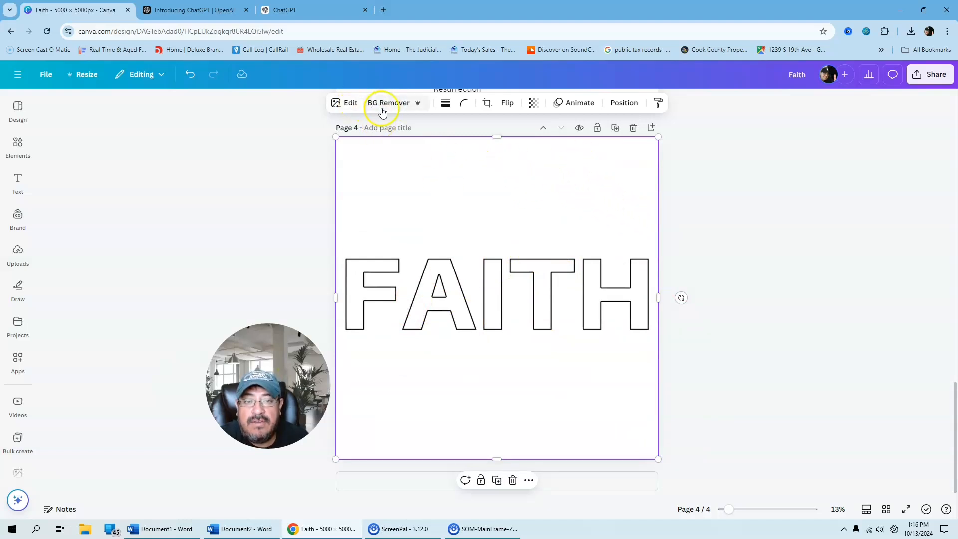
Step: Remove the background from the full-page FAITH outline image on page 4 and check it in the layer list
left_click(622, 103)
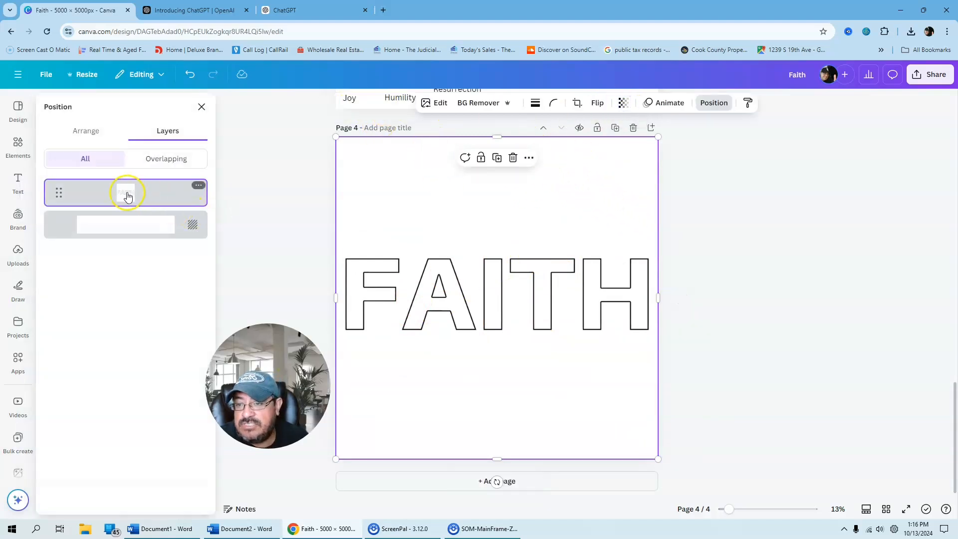
left_click(477, 103)
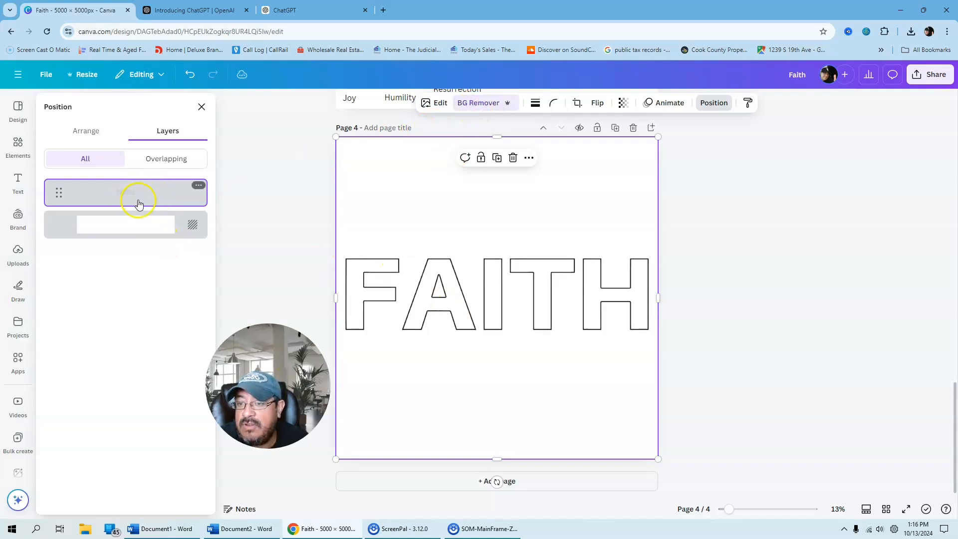
left_click(711, 208)
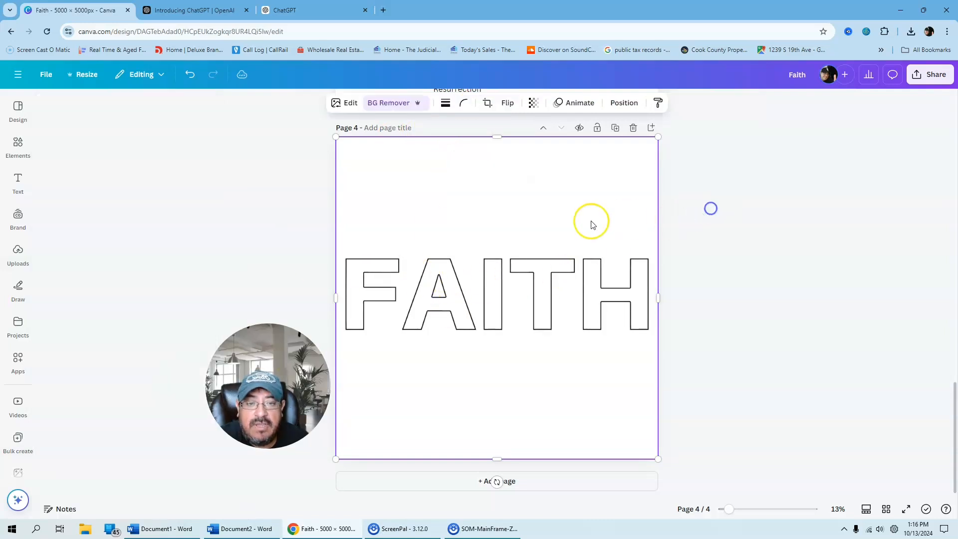
left_click(511, 266)
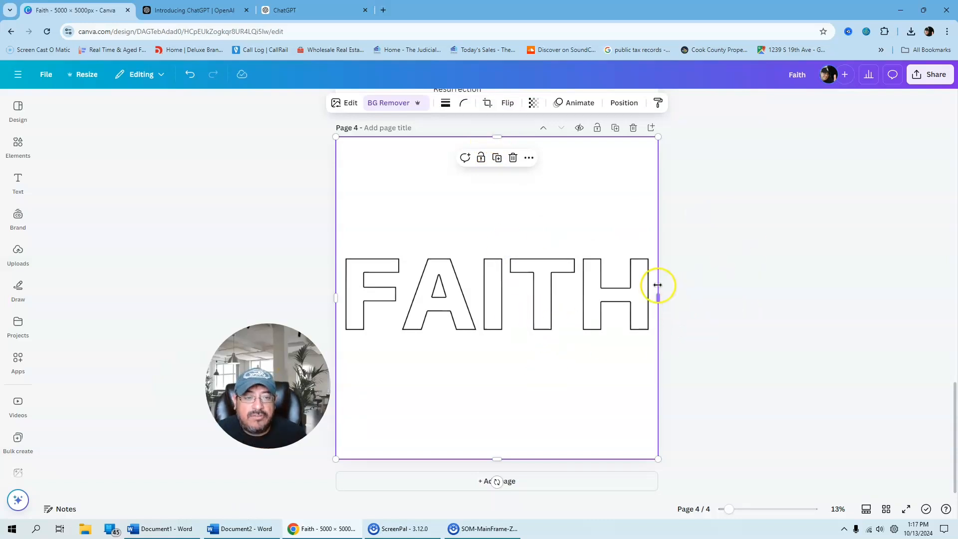
scroll(658, 279, "up", 5)
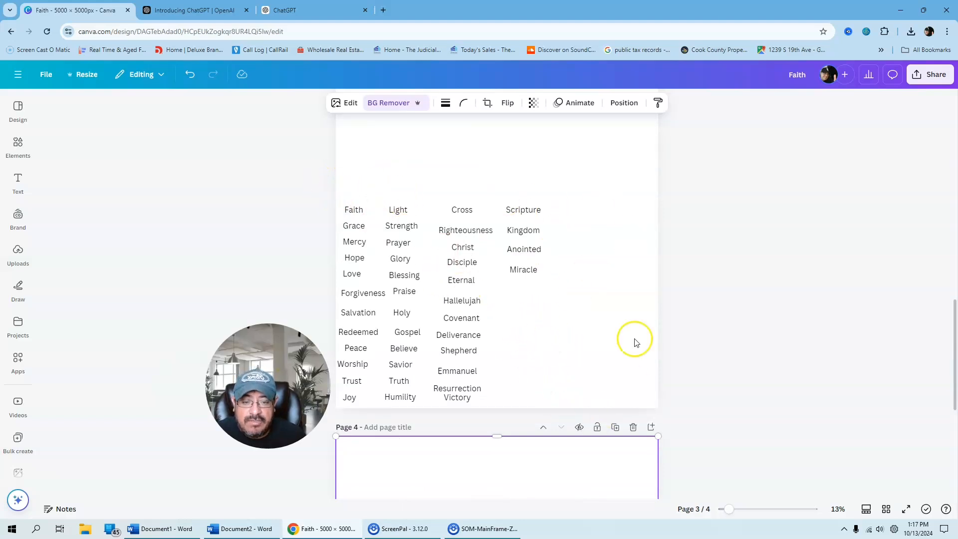
scroll(633, 337, "down", 5)
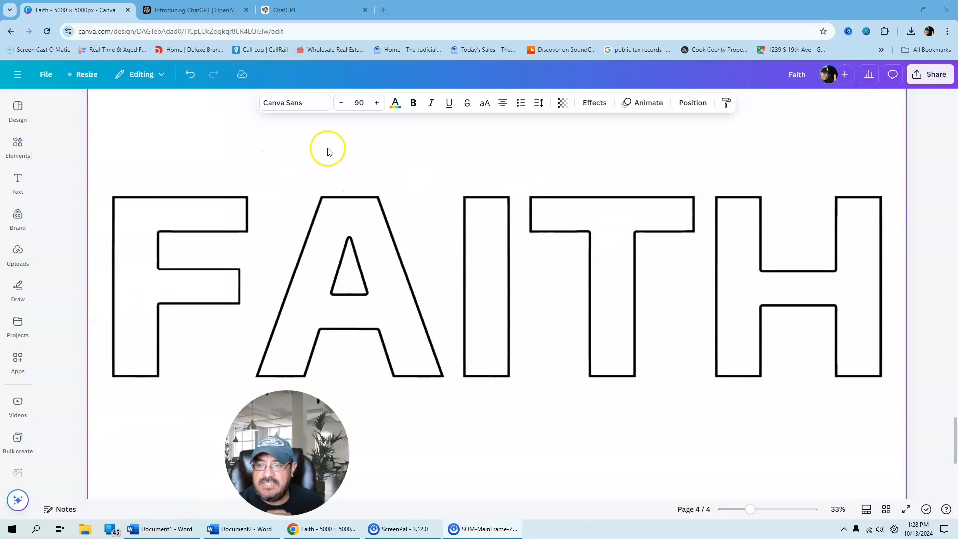
Step: Search the elements library for "maze" and show all matching graphics
mouse_move(18, 145)
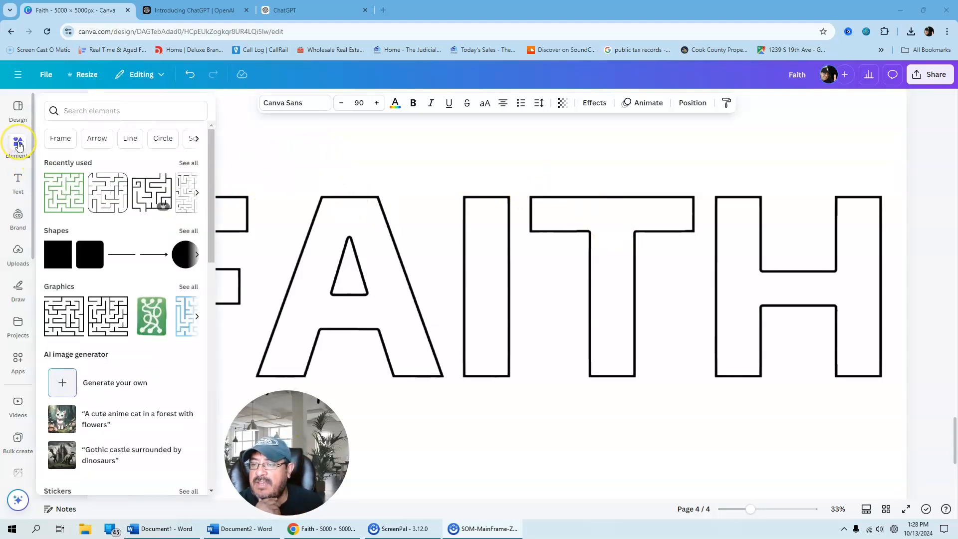
left_click(75, 113)
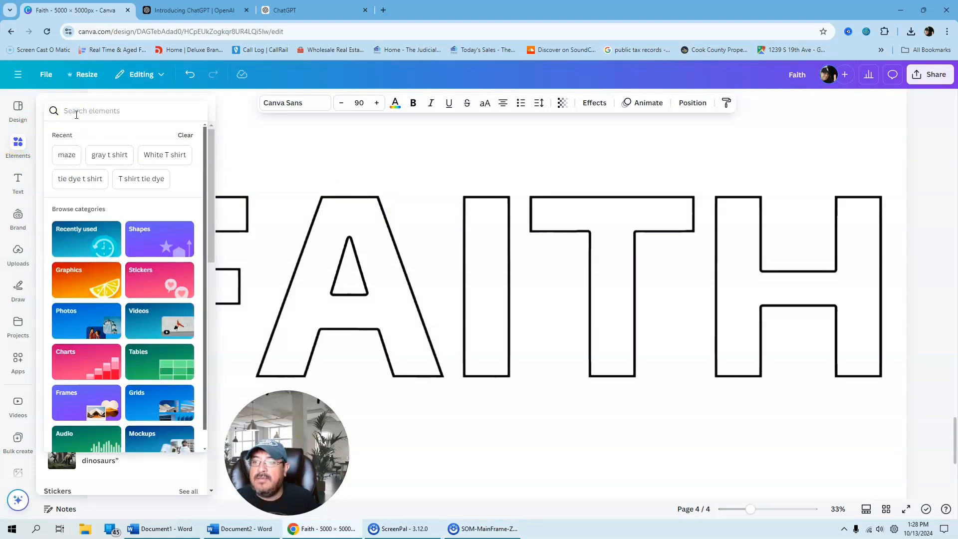
type("m")
key("BackSpace")
type("m")
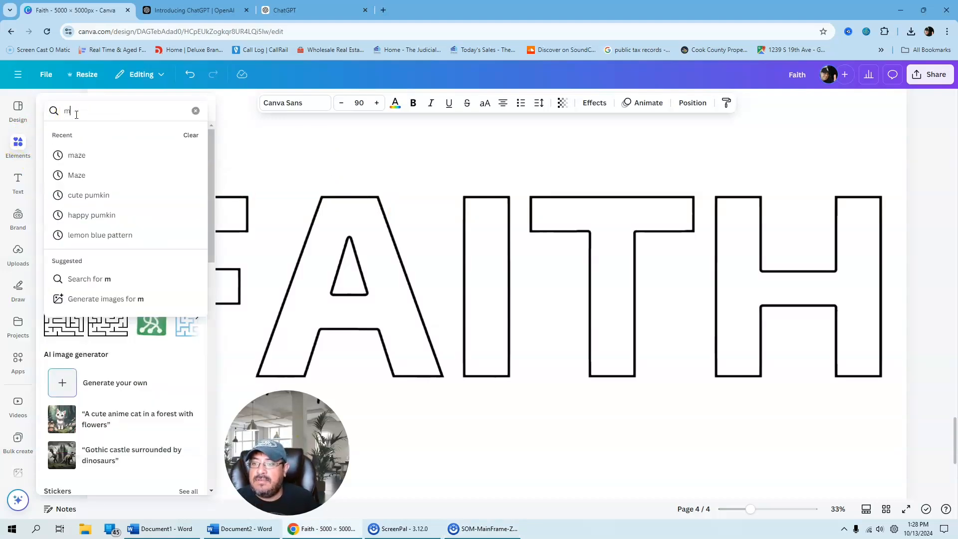
type("aze")
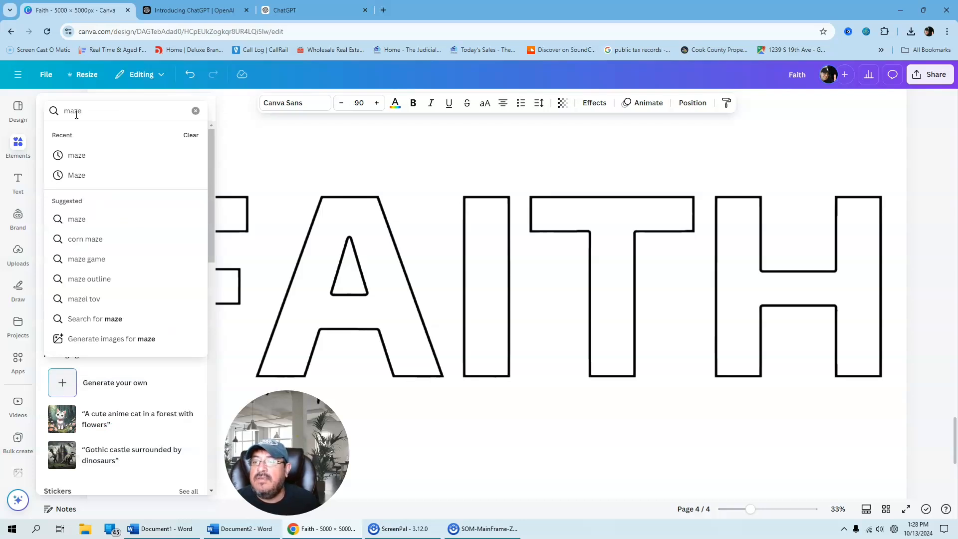
left_click(76, 156)
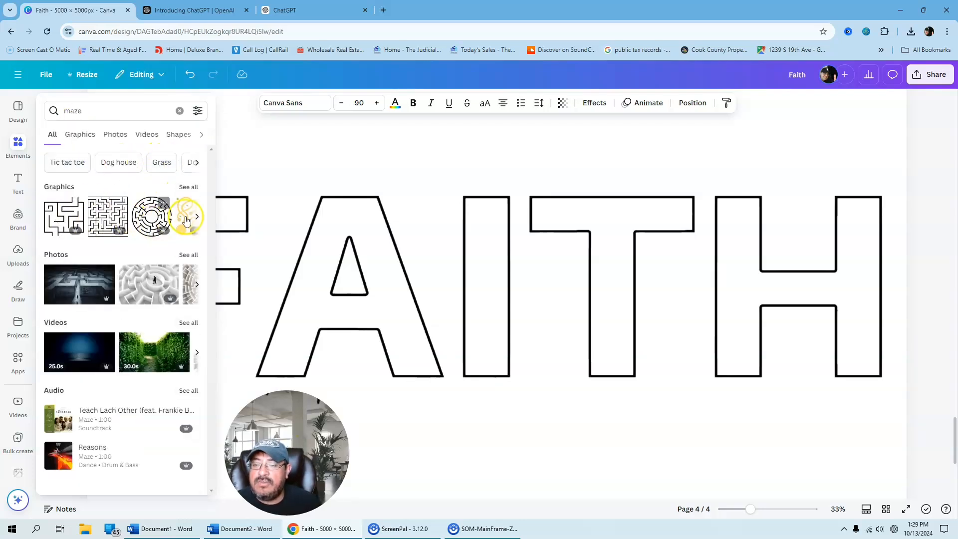
left_click(189, 187)
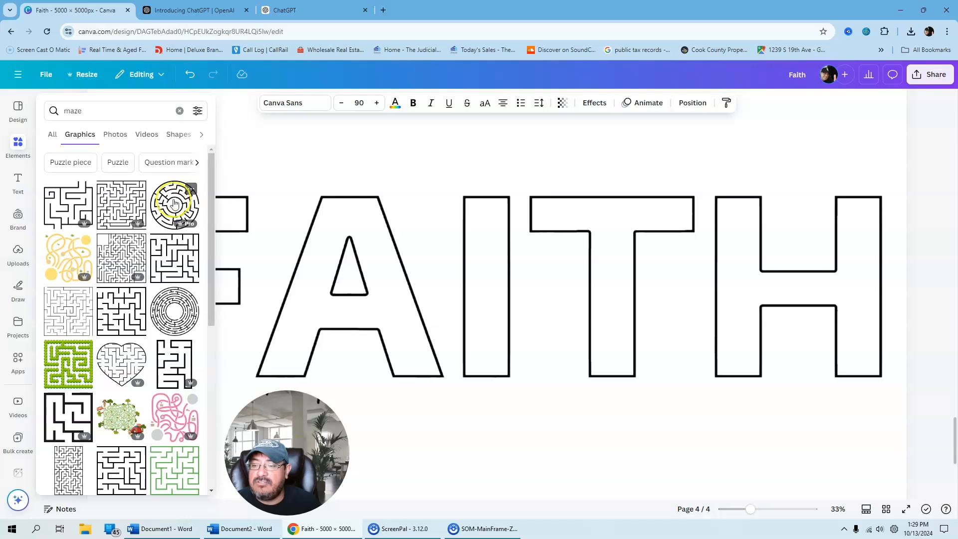
Step: Add the green square maze graphic to page 4 and place it over the letters F and A, slightly past the page's left edge
scroll(150, 250, "down", 4)
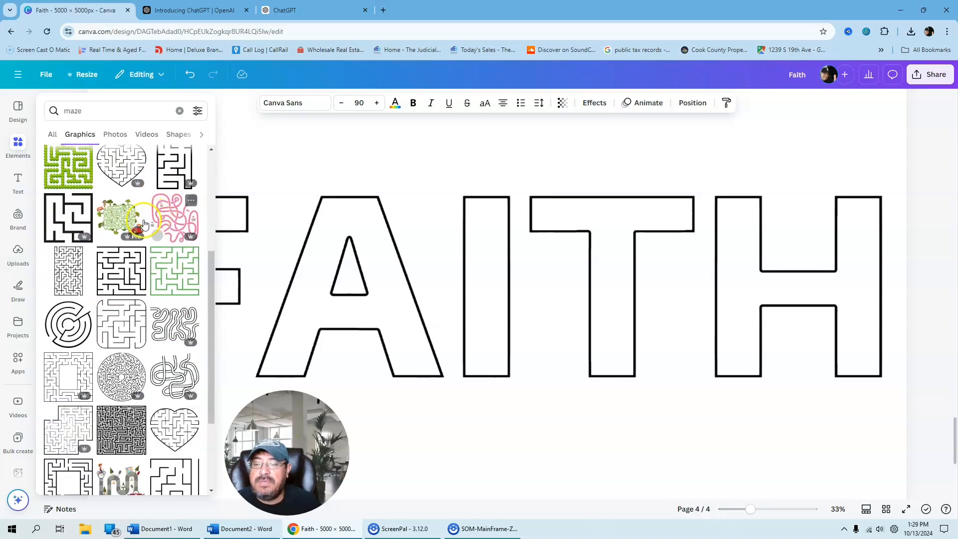
left_click(171, 270)
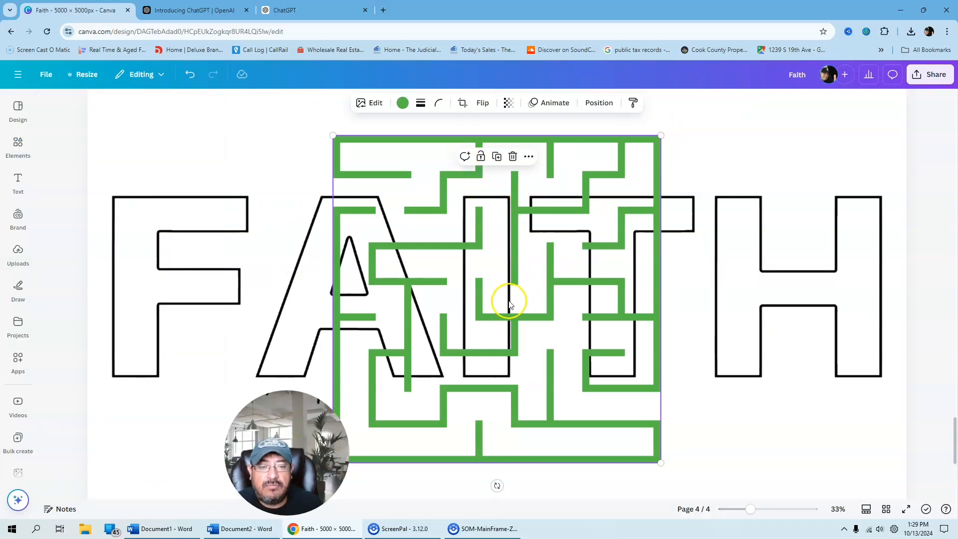
left_click_drag(509, 303, 241, 322)
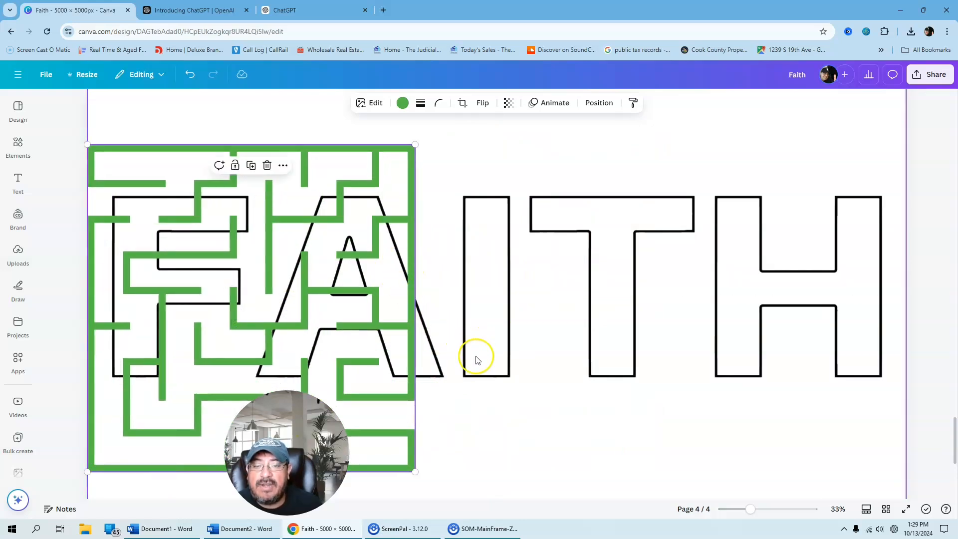
left_click(509, 422)
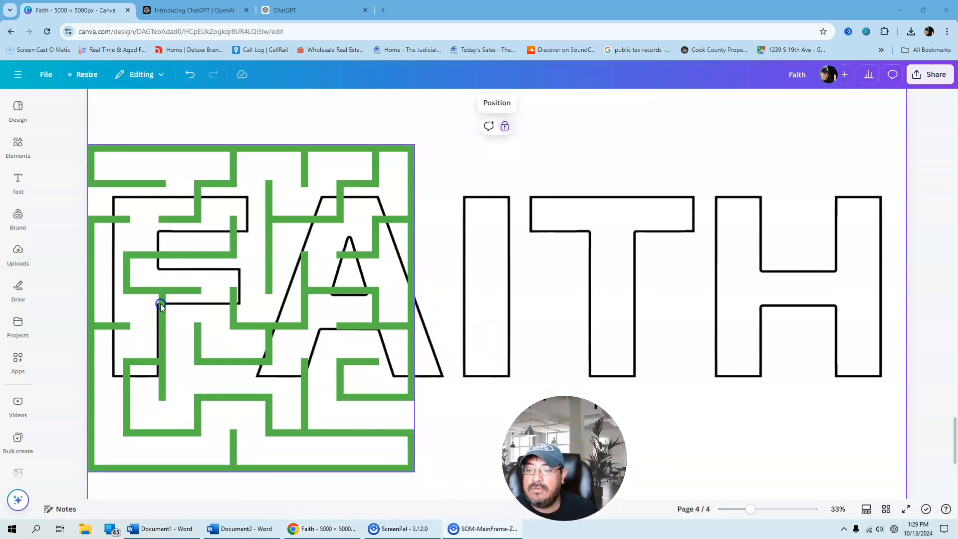
left_click_drag(160, 303, 146, 305)
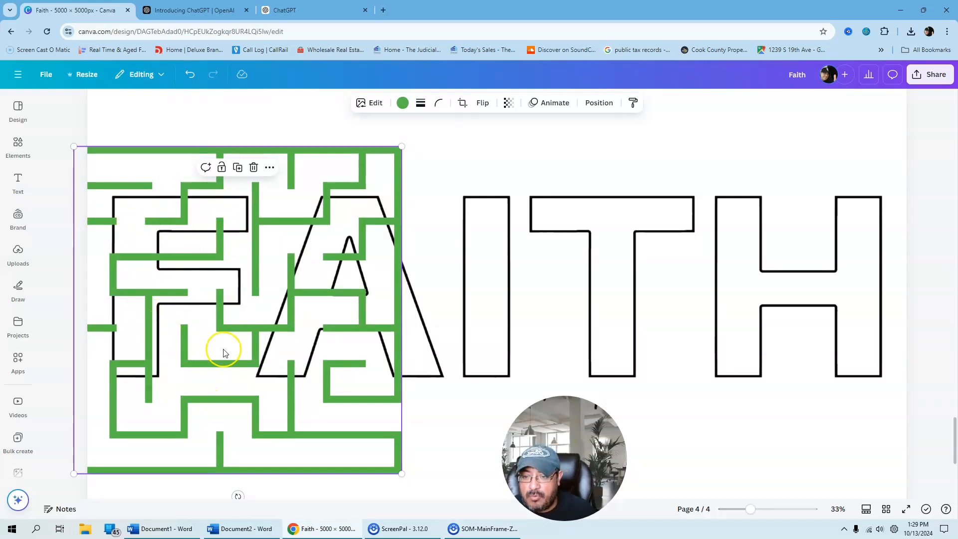
Step: Lock the green maze graphic on page 4
right_click(357, 184)
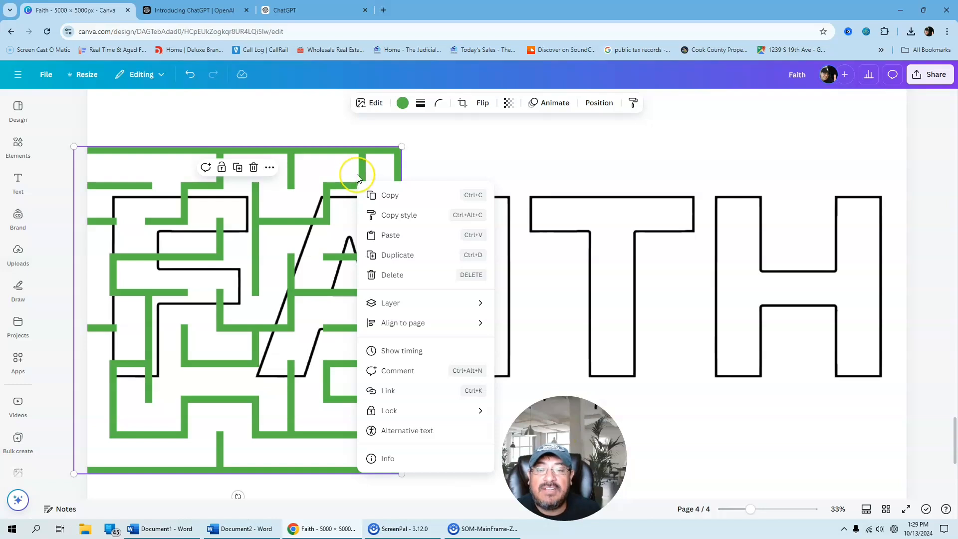
left_click(220, 170)
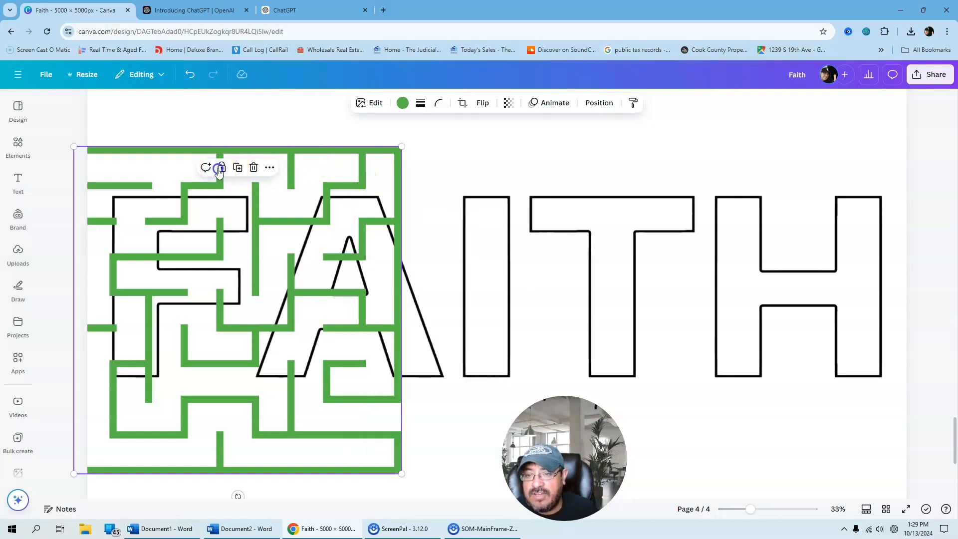
left_click(221, 170)
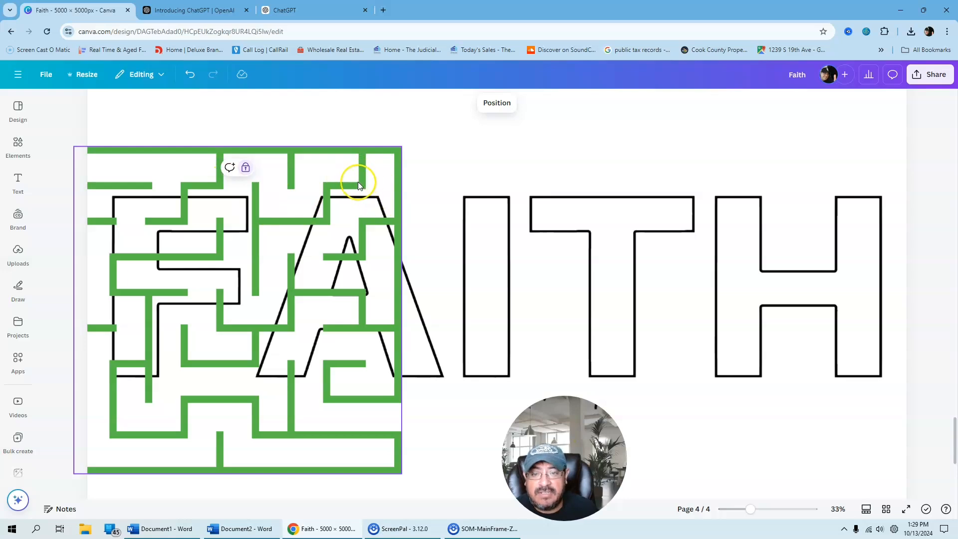
Step: Unlock the FAITH outline image and move it slightly up and to the left on page 4
left_click(482, 251)
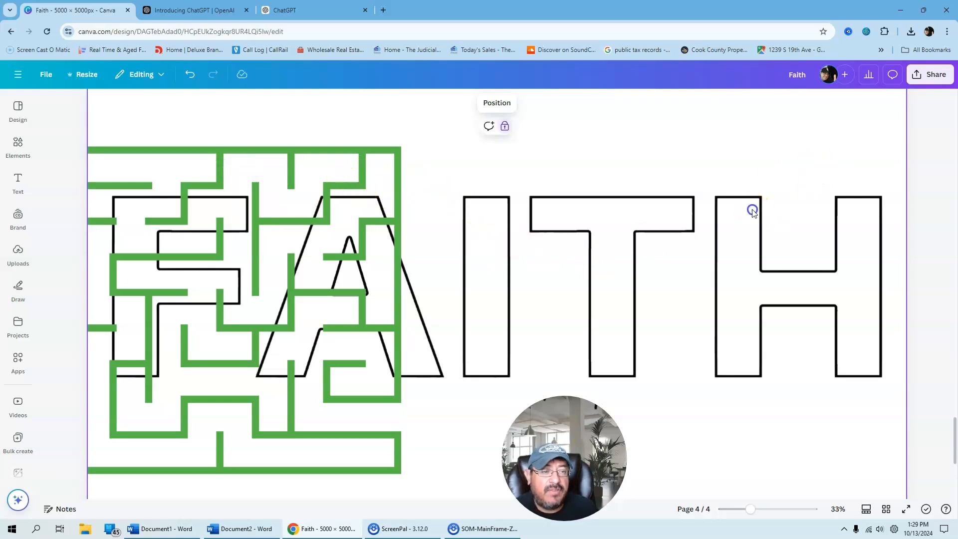
right_click(483, 225)
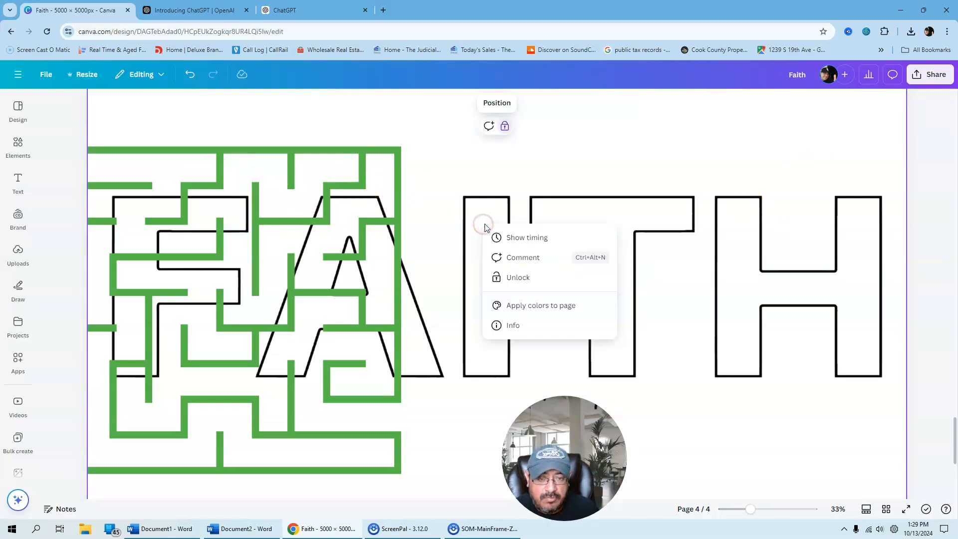
left_click(508, 191)
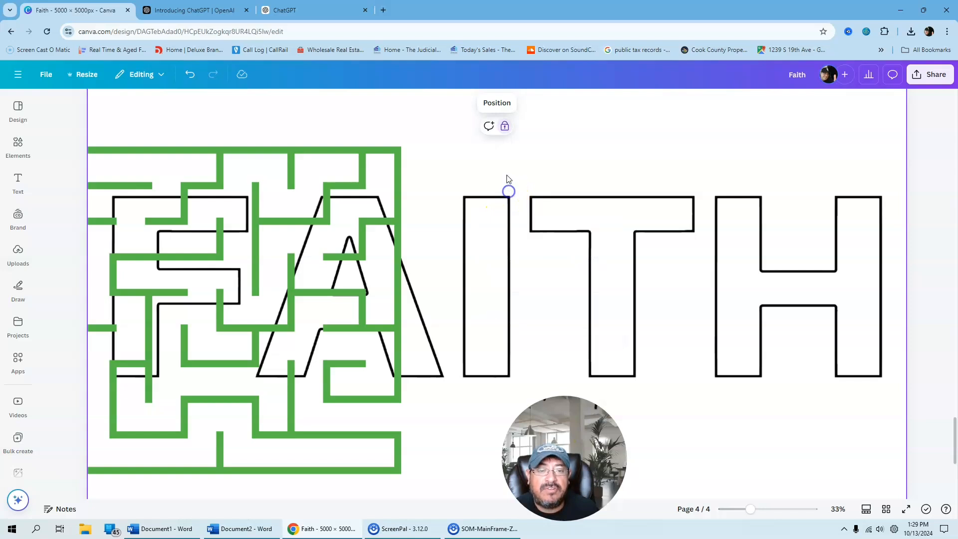
right_click(497, 208)
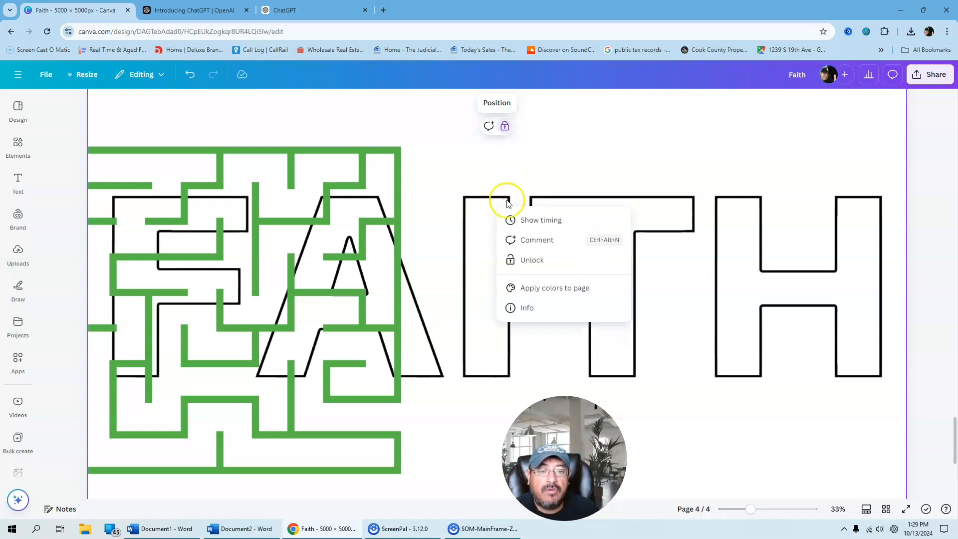
left_click(531, 261)
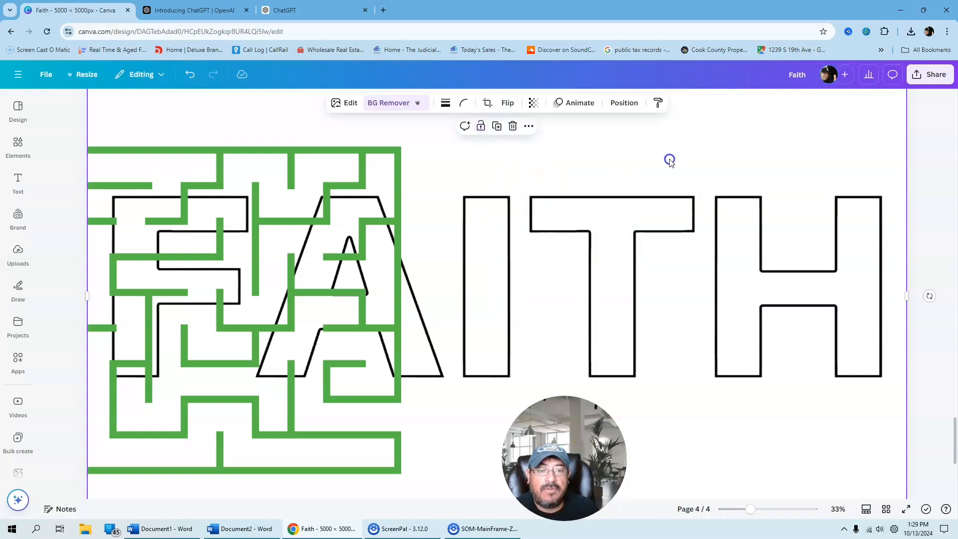
left_click_drag(462, 241, 436, 210)
Step: Fully lock the FAITH outline image and test the lock by trying to move the image and the maze
right_click(497, 225)
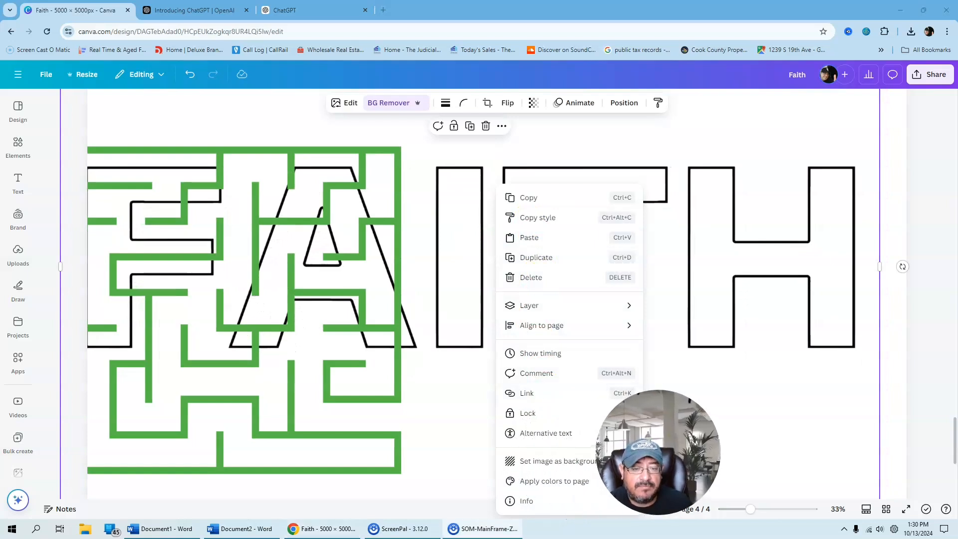
mouse_move(530, 412)
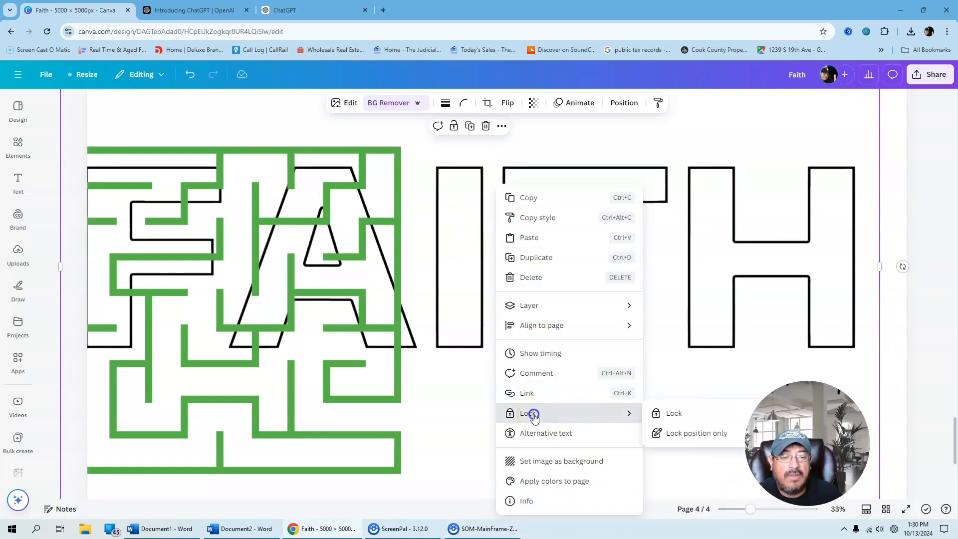
left_click(681, 414)
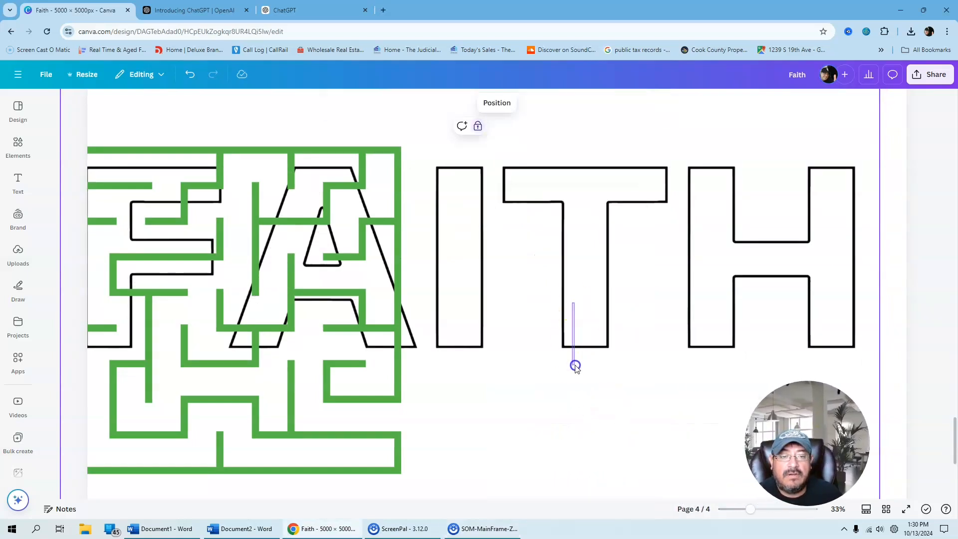
left_click_drag(576, 366, 603, 353)
left_click_drag(373, 350, 400, 334)
left_click_drag(363, 273, 421, 255)
left_click_drag(514, 248, 573, 257)
left_click(479, 310)
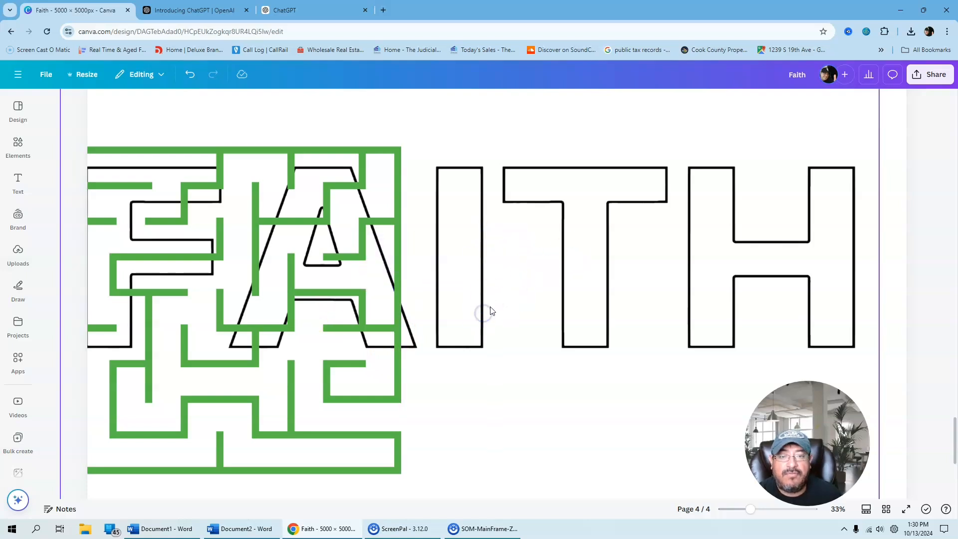
Step: Move the words Faith and Grace from the bottom of page 4 up onto the lower part of the green maze
scroll(434, 344, "down", 5)
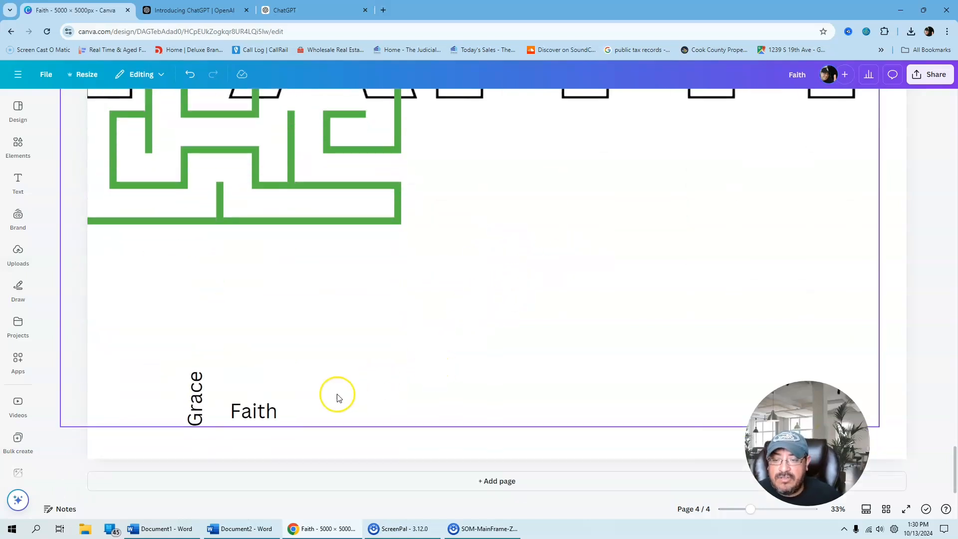
left_click_drag(262, 399, 167, 103)
left_click_drag(199, 388, 254, 82)
scroll(352, 362, "up", 2)
scroll(359, 364, "down", 2)
scroll(370, 344, "up", 2)
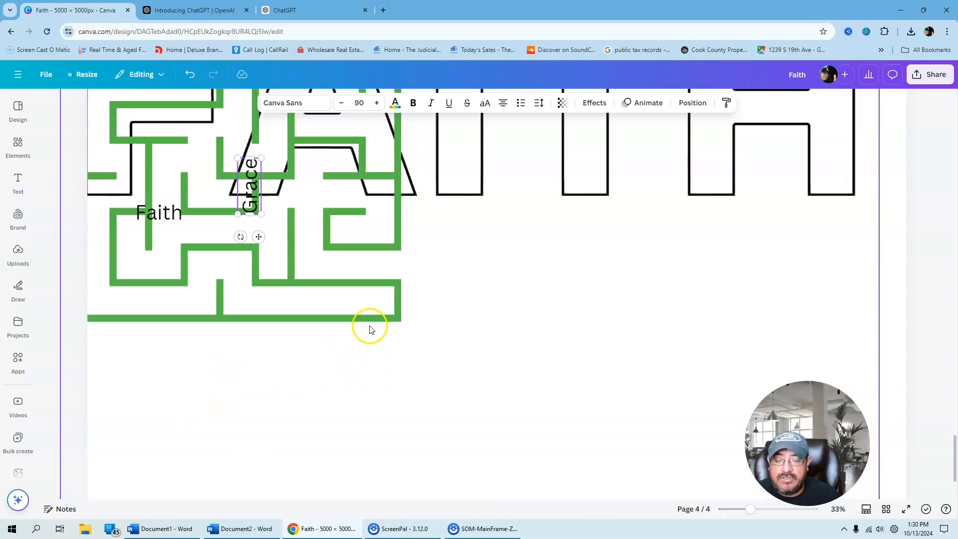
Step: Copy the first column of words, Faith through Joy, from page 3 onto page 4 and move them over the letter T
scroll(369, 329, "up", 10)
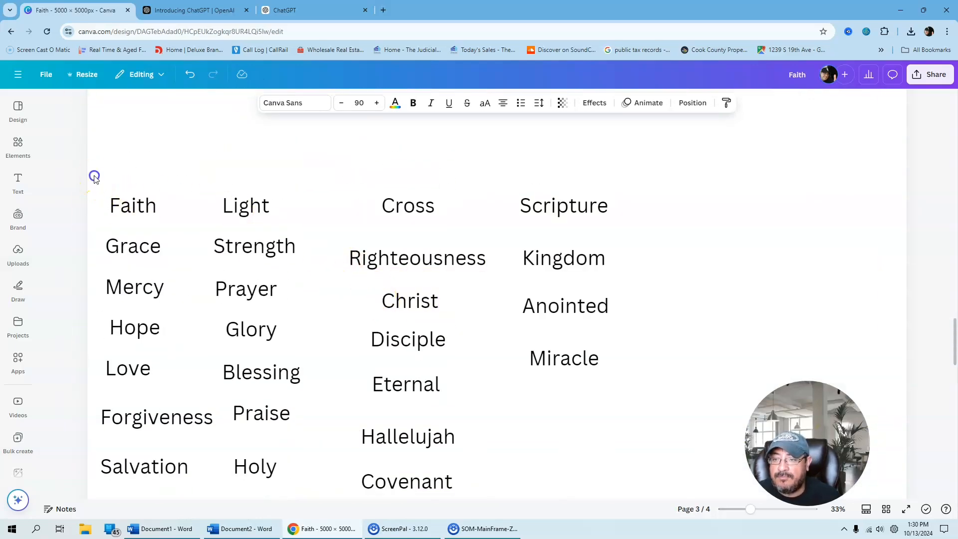
left_click_drag(94, 176, 203, 455)
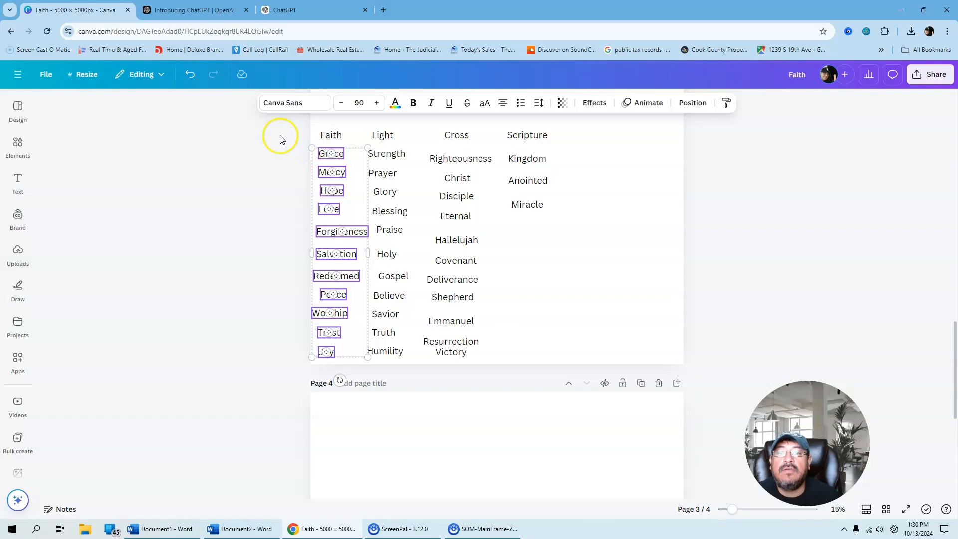
left_click(275, 133)
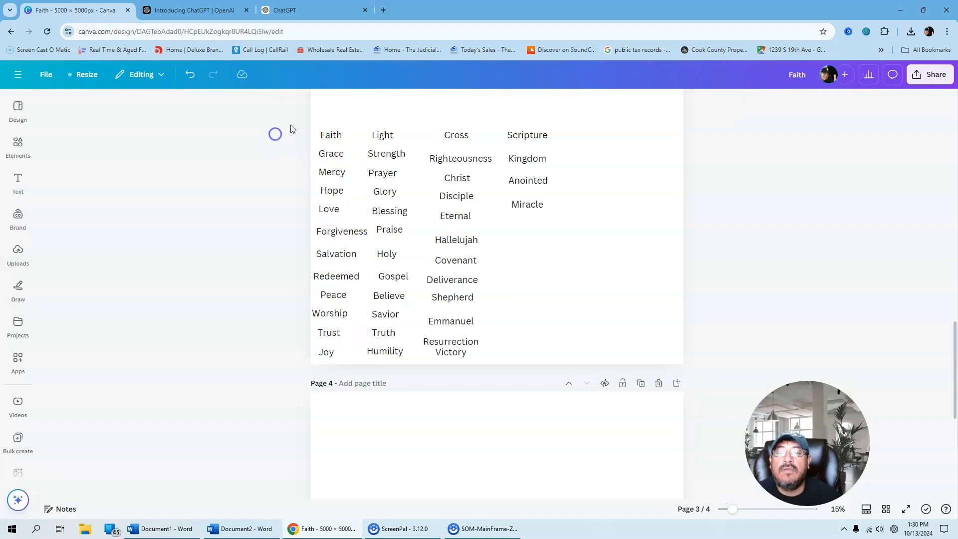
left_click_drag(287, 114, 334, 358)
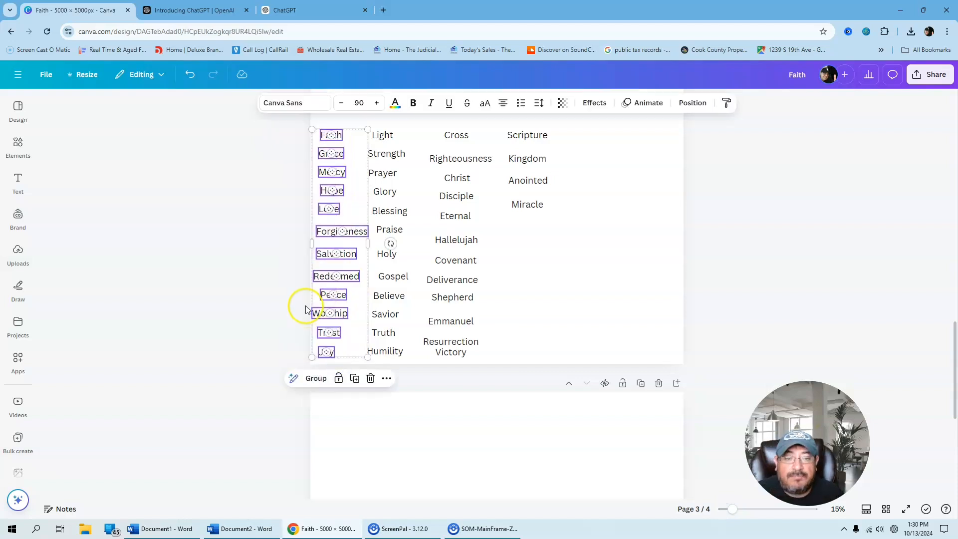
scroll(637, 195, "down", 6)
left_click(505, 168)
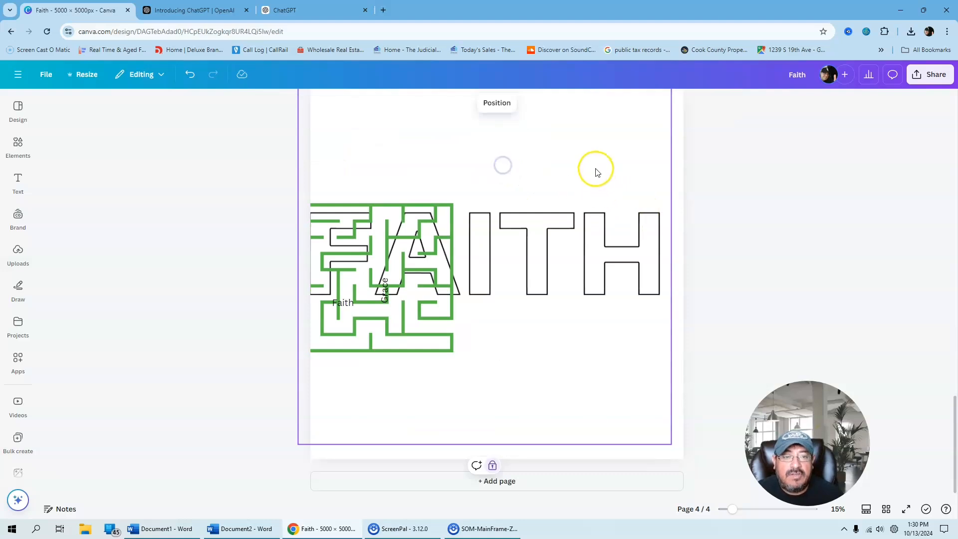
key("ctrl+v")
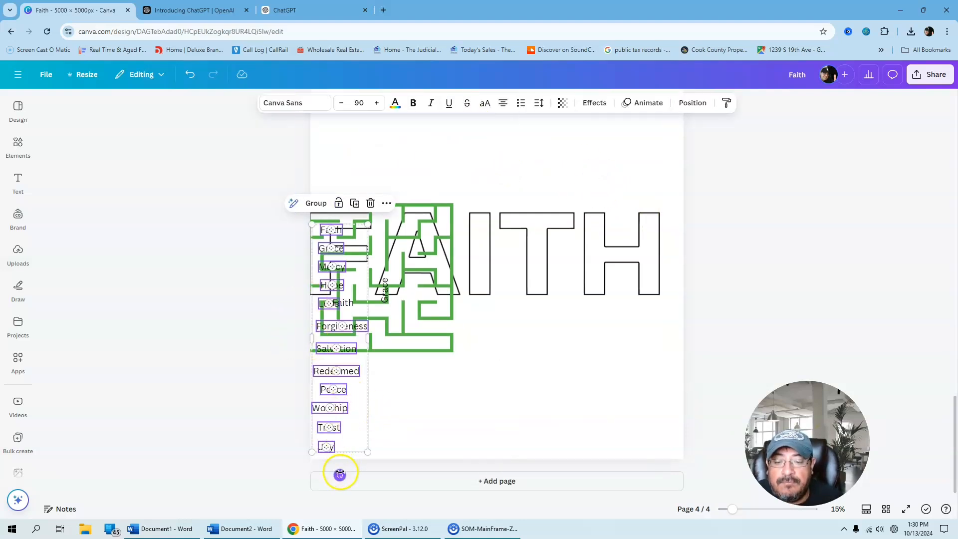
left_click_drag(333, 230, 545, 194)
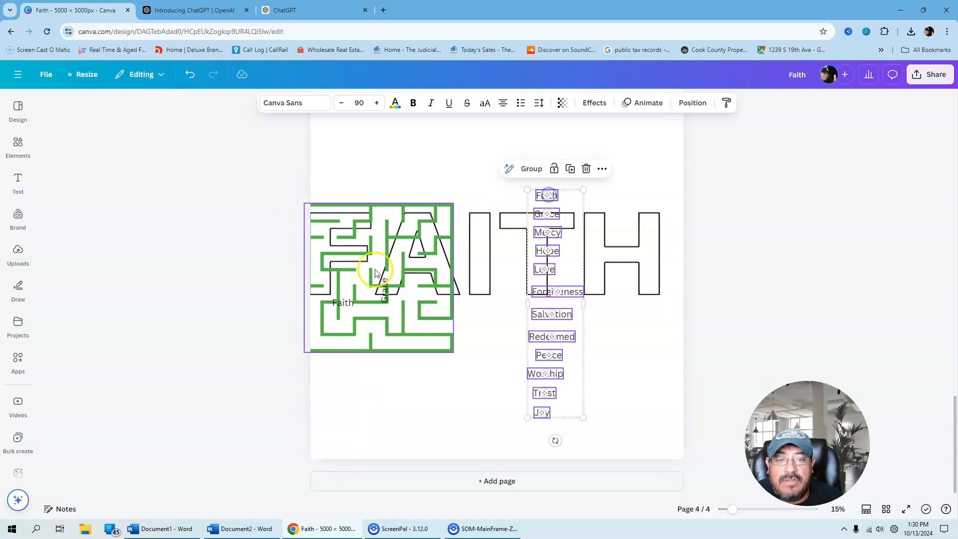
left_click(520, 409)
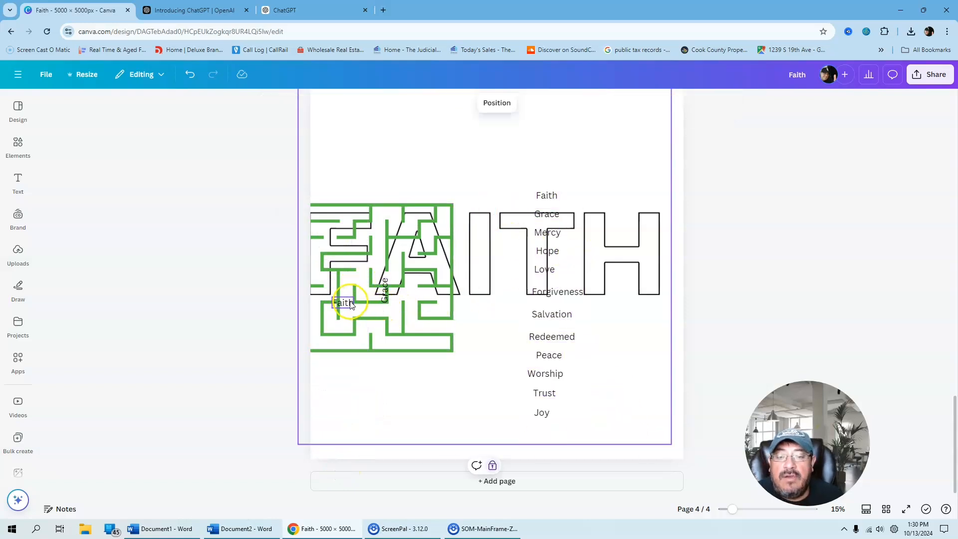
Step: Move the loose word Faith from the lower maze into the stem of the letter F and shrink it to fit
left_click_drag(348, 303, 394, 215)
left_click_drag(735, 511, 743, 510)
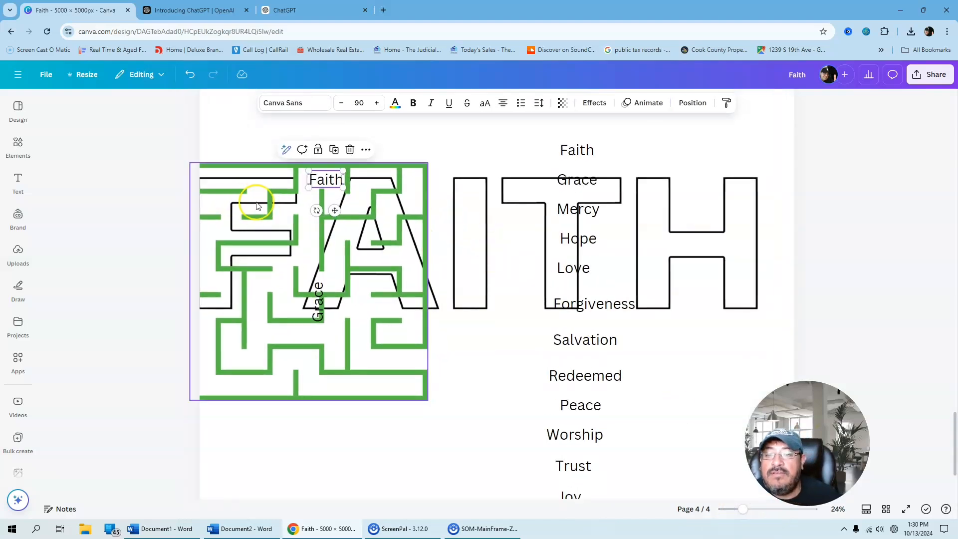
left_click_drag(327, 180, 219, 226)
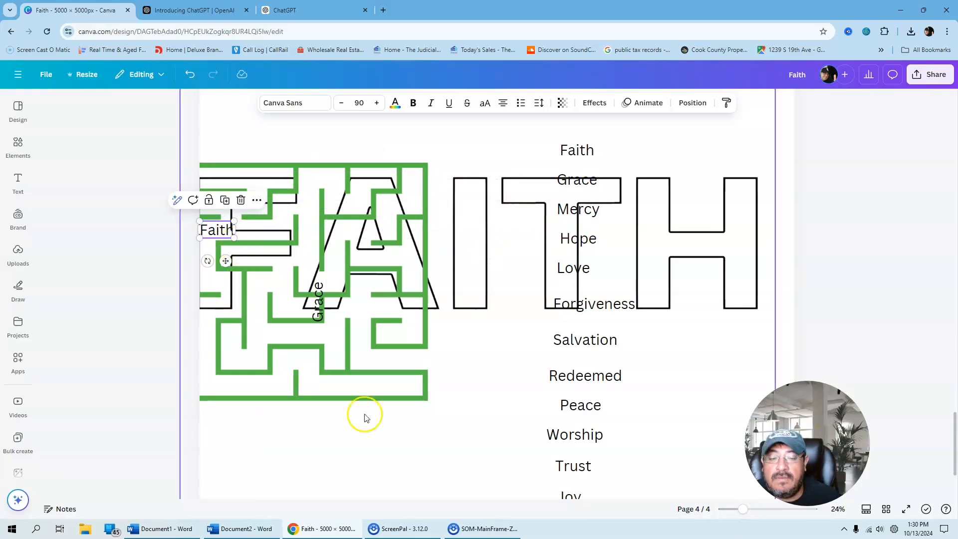
left_click_drag(743, 510, 753, 511)
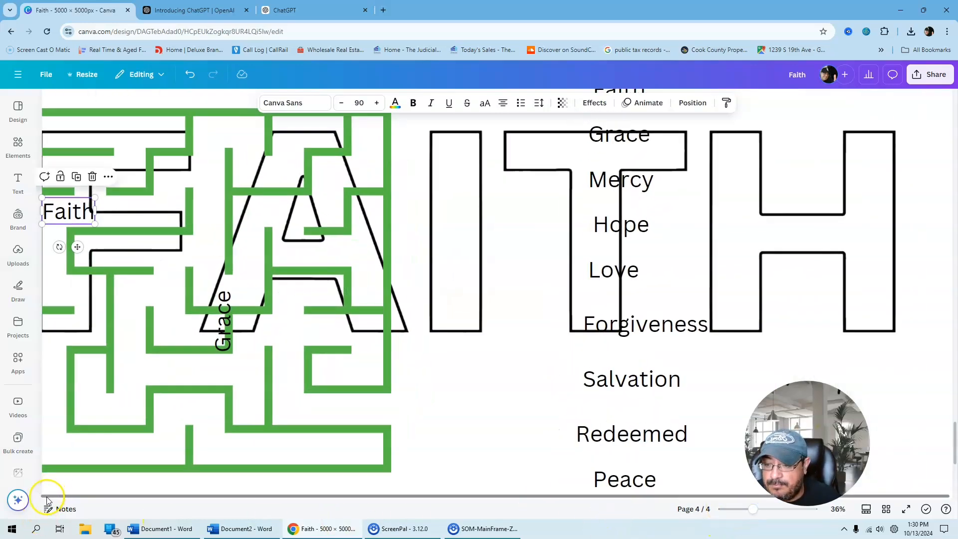
left_click_drag(46, 497, 36, 497)
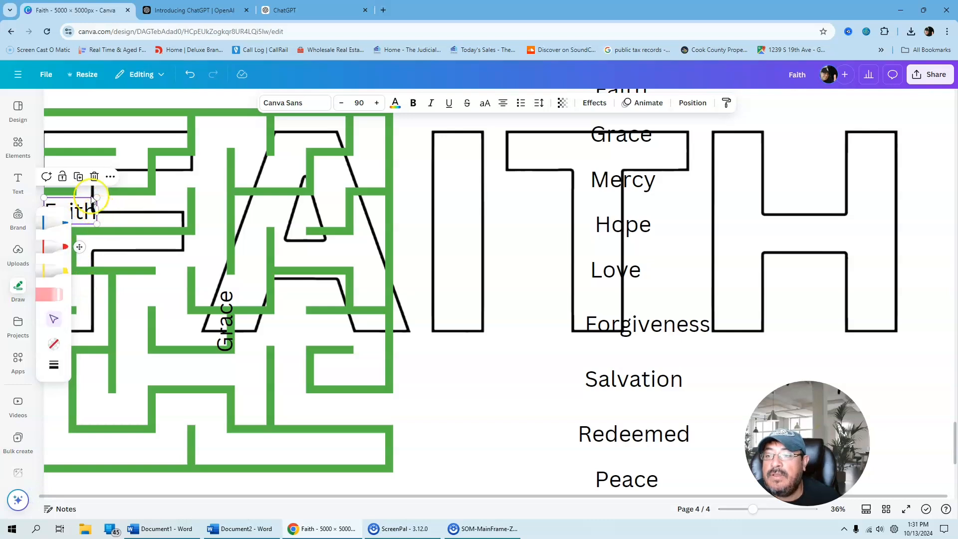
left_click_drag(97, 198, 90, 195)
Step: Place Grace at font size 64.1 above Faith in the letter F, and delete the duplicate vertical Grace near the letter A
left_click_drag(603, 134, 75, 181)
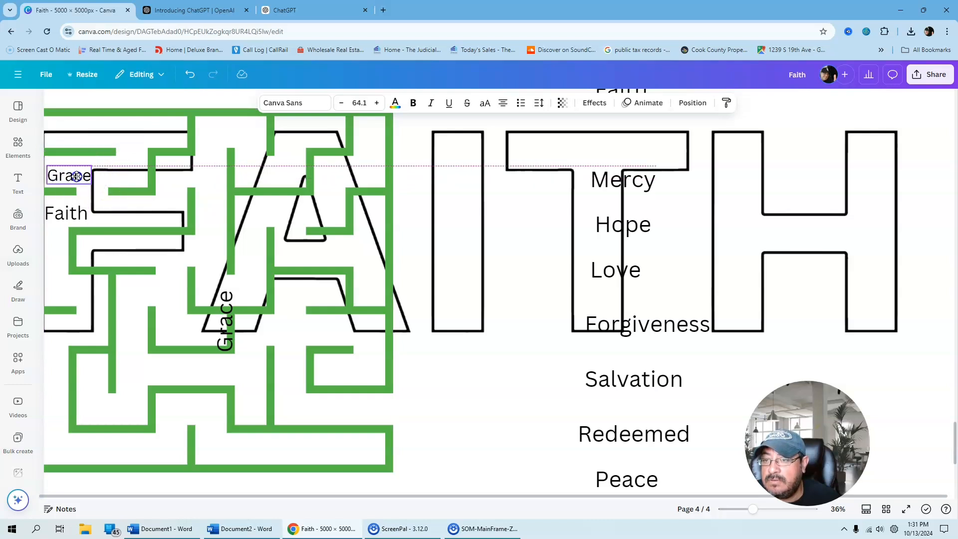
left_click_drag(215, 326, 414, 394)
key("Delete")
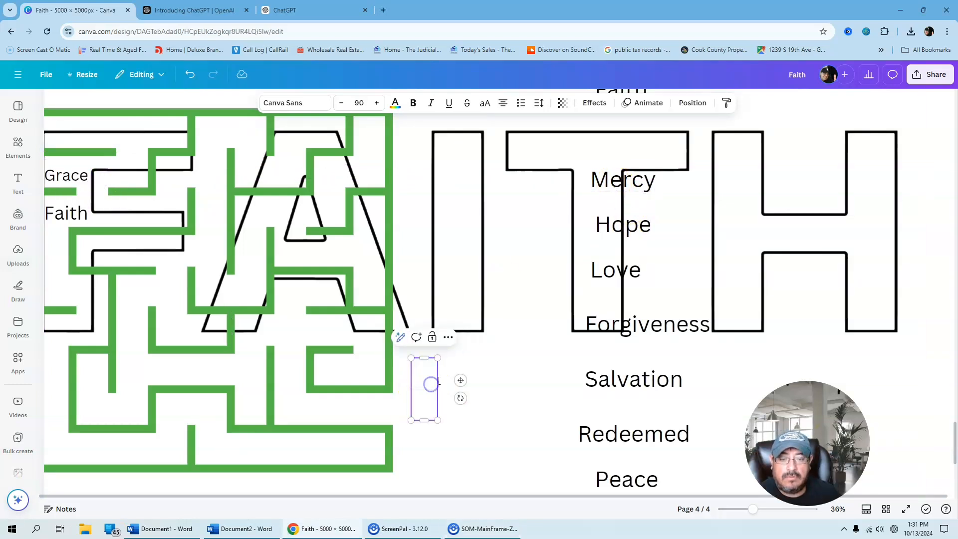
Step: Place Mercy vertically below Faith in the F's stem, and Hope at font size 68.3 at the end of the top arm
left_click_drag(609, 184, 152, 292)
left_click_drag(83, 281, 59, 262)
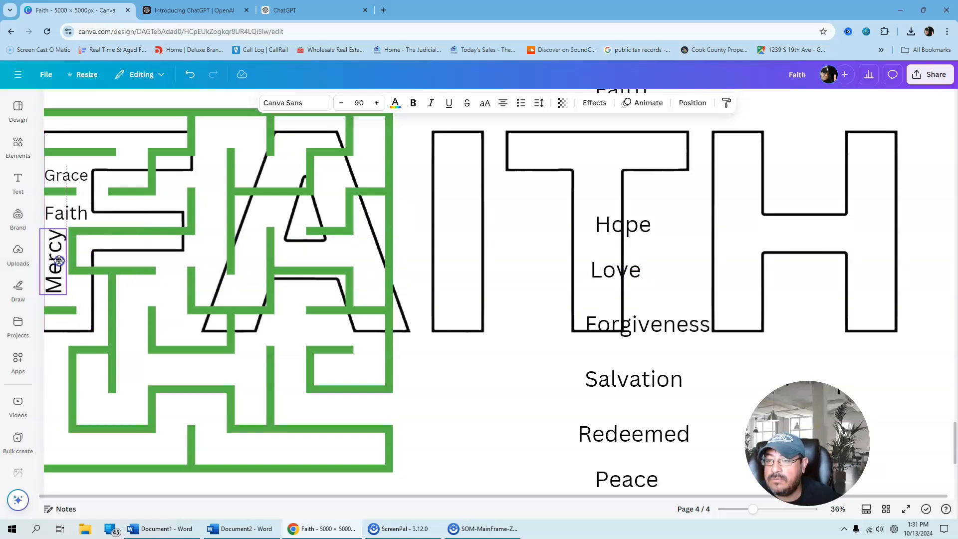
left_click_drag(606, 220, 170, 142)
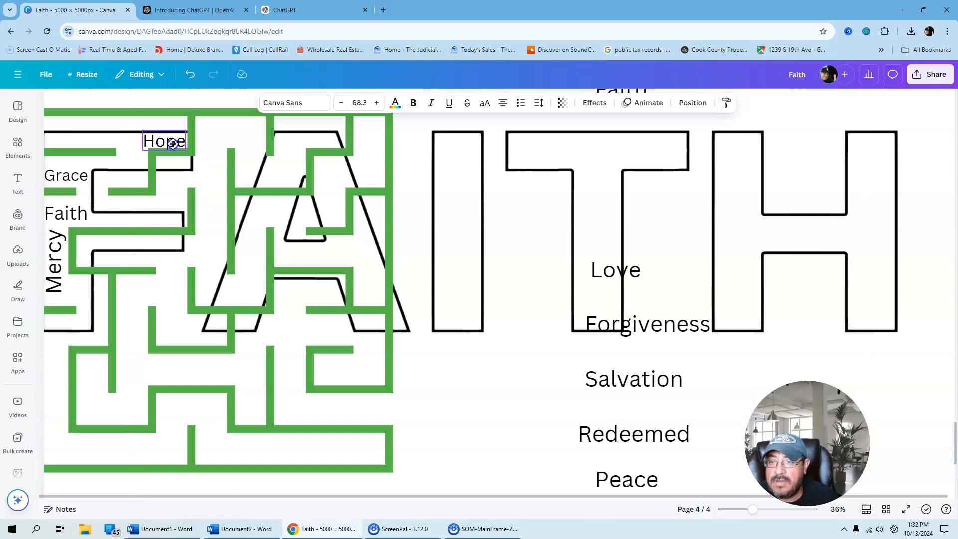
Step: Place Love at font size 62.3 under Mercy in the F's stem, and fit a smaller Joy beneath it
left_click(609, 272)
left_click_drag(634, 270, 72, 300)
scroll(594, 354, "down", 5)
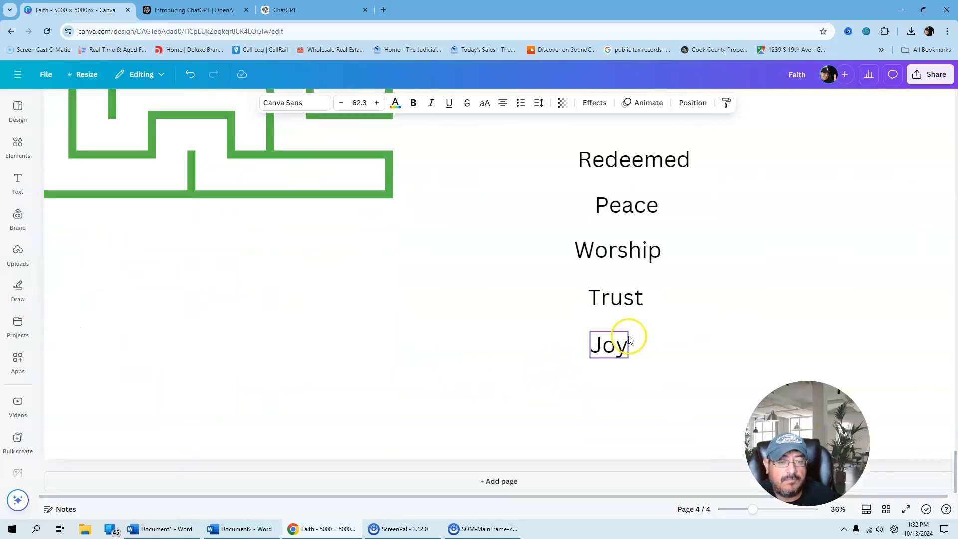
left_click_drag(613, 359, 104, 126)
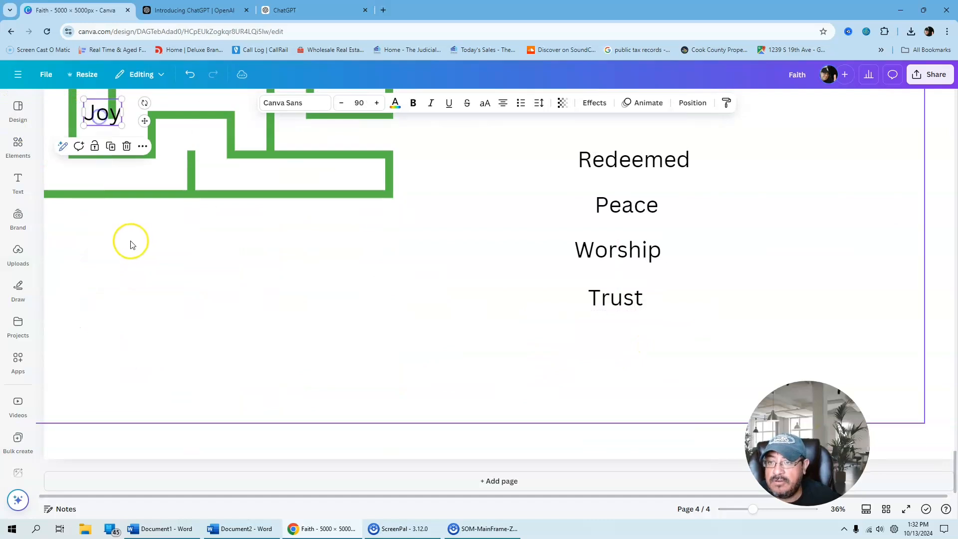
scroll(143, 332, "up", 5)
left_click_drag(101, 414, 75, 344)
Step: Fit reduced Forgiveness and Salvation into the F's middle arm, and Redeemed at font size 58.3 into its top arm beside Hope
left_click_drag(624, 347, 137, 272)
left_click_drag(588, 410, 150, 246)
left_click_drag(574, 452, 76, 162)
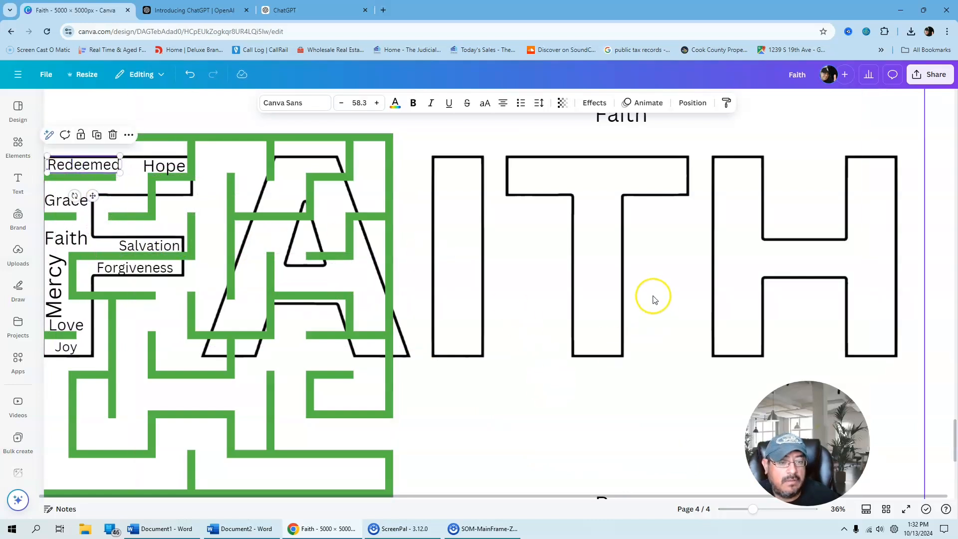
Step: Turn Peace vertical, reduce it to font size 45, and place it between Redeemed and Hope in the F's top arm
scroll(654, 298, "down", 4)
left_click_drag(633, 302, 115, 78)
scroll(213, 265, "up", 5)
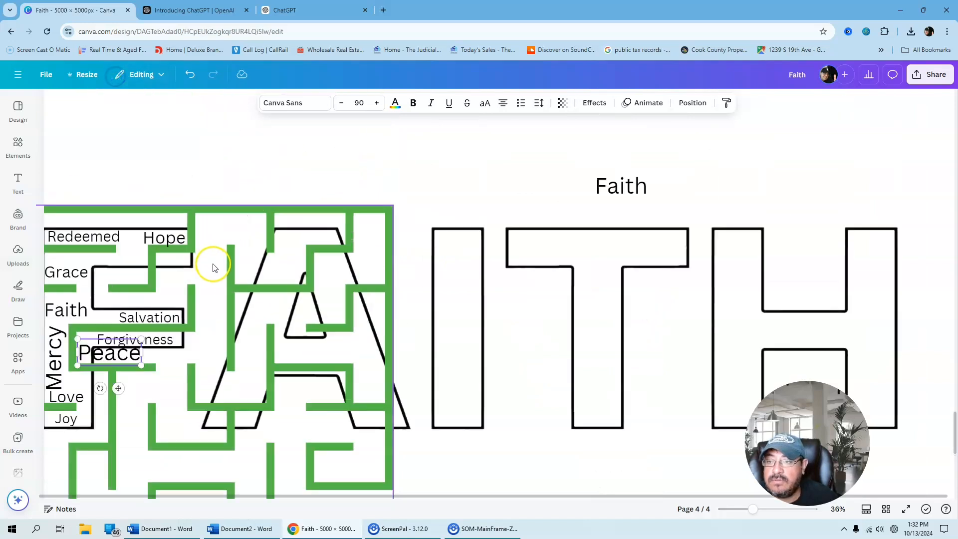
scroll(213, 267, "up", 1)
left_click_drag(119, 416, 98, 267)
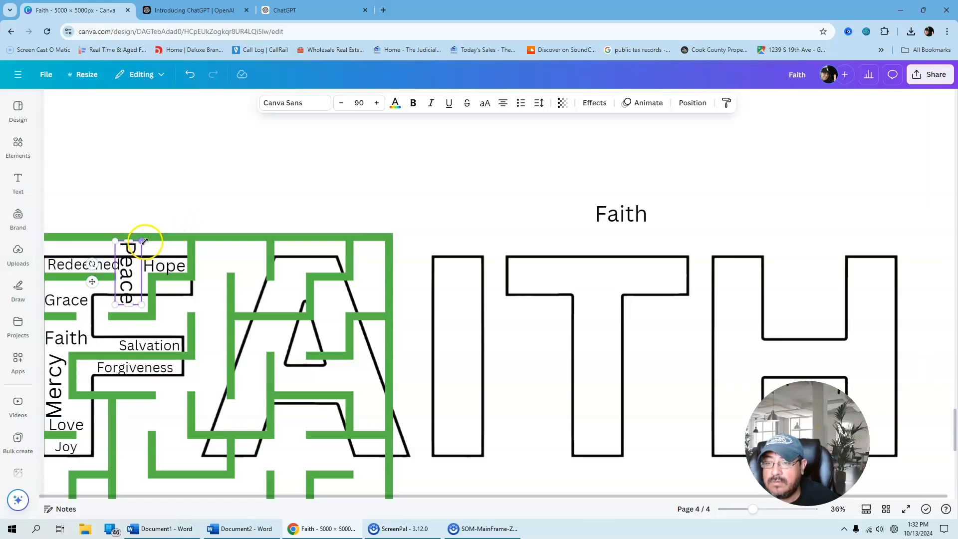
left_click_drag(142, 241, 127, 285)
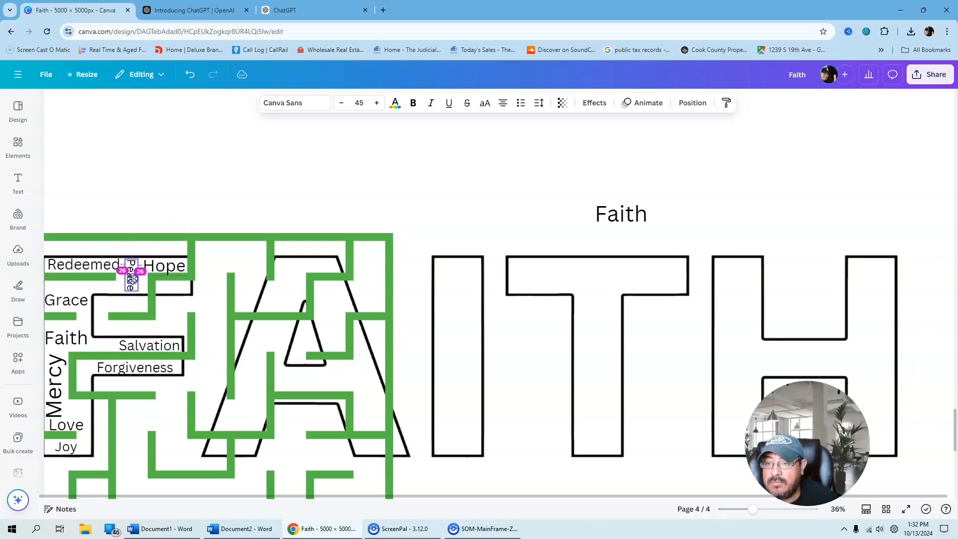
Step: Place Trust at font size 57.6 between Redeemed and Grace in the letter F, and shift Grace slightly beneath it
scroll(519, 345, "down", 3)
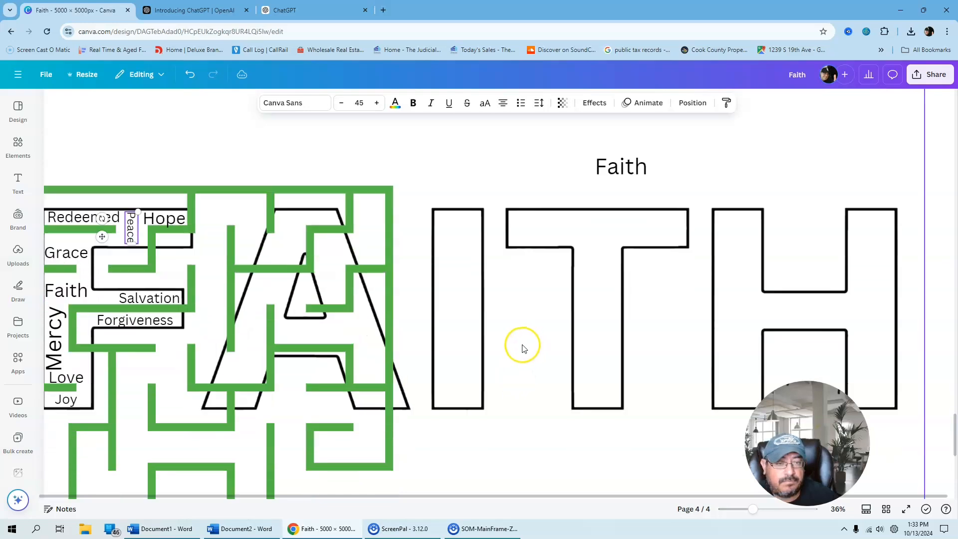
scroll(506, 319, "up", 1)
scroll(506, 319, "up", 1)
scroll(505, 321, "down", 4)
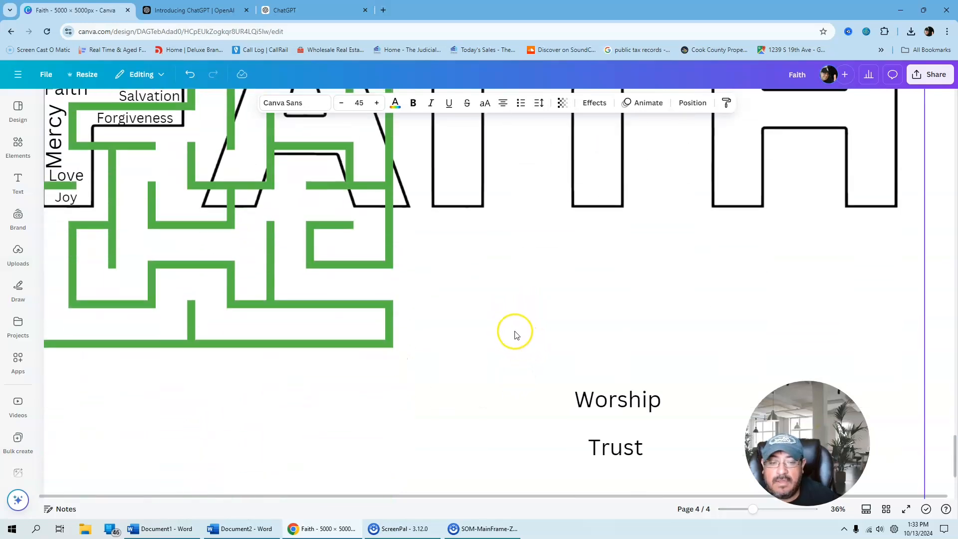
left_click_drag(642, 466, 310, 250)
scroll(96, 144, "up", 5)
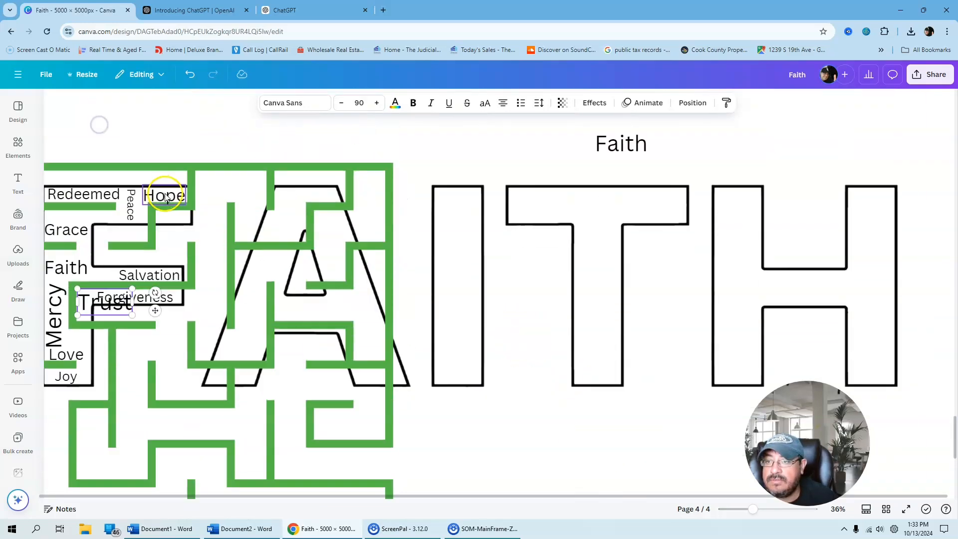
left_click_drag(106, 359, 81, 286)
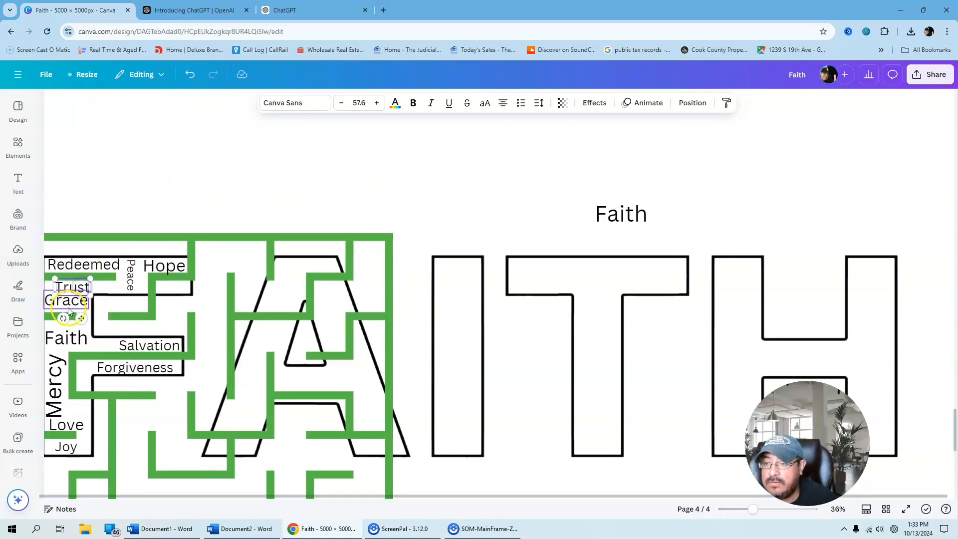
left_click(69, 305)
left_click_drag(70, 309, 71, 306)
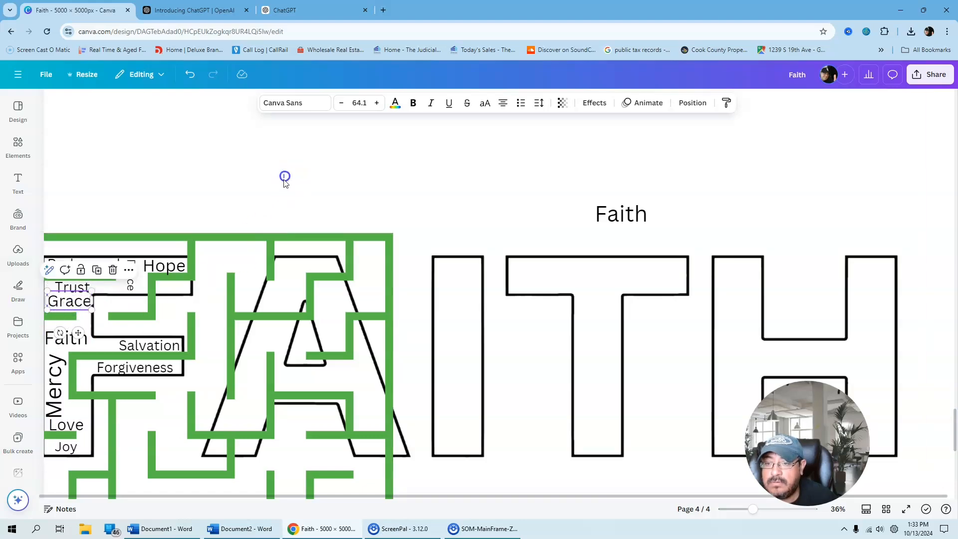
left_click(284, 178)
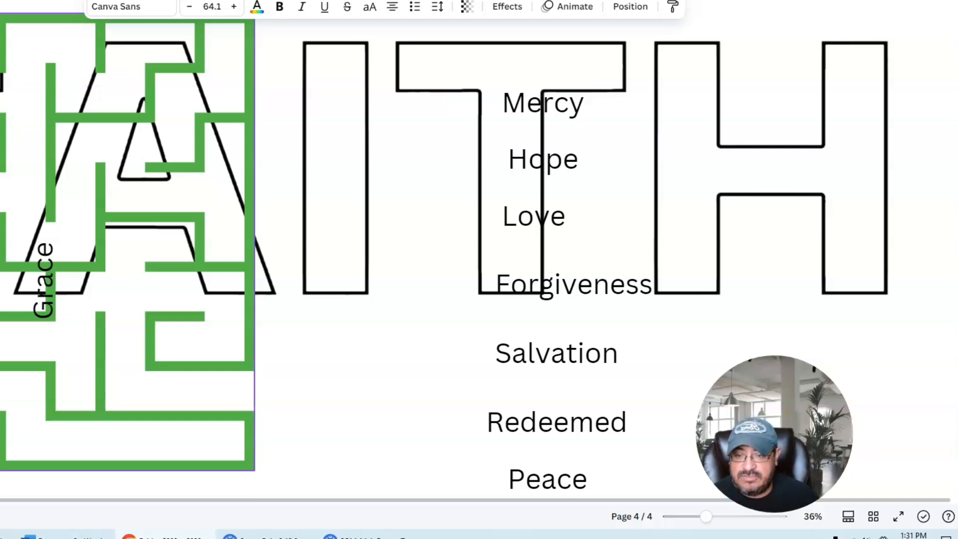
Step: Delete the green maze graphic from page 4
left_click(59, 441)
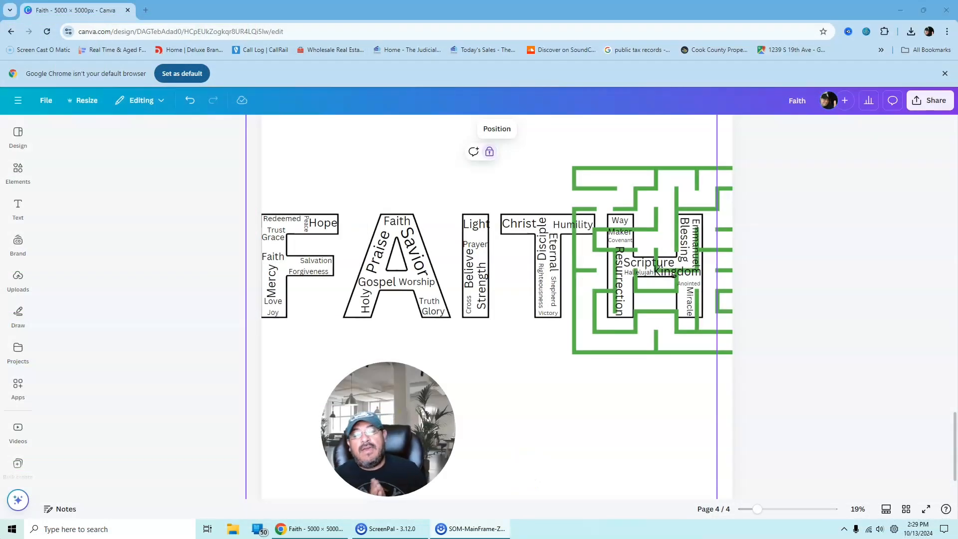
left_click(610, 348)
key("Delete")
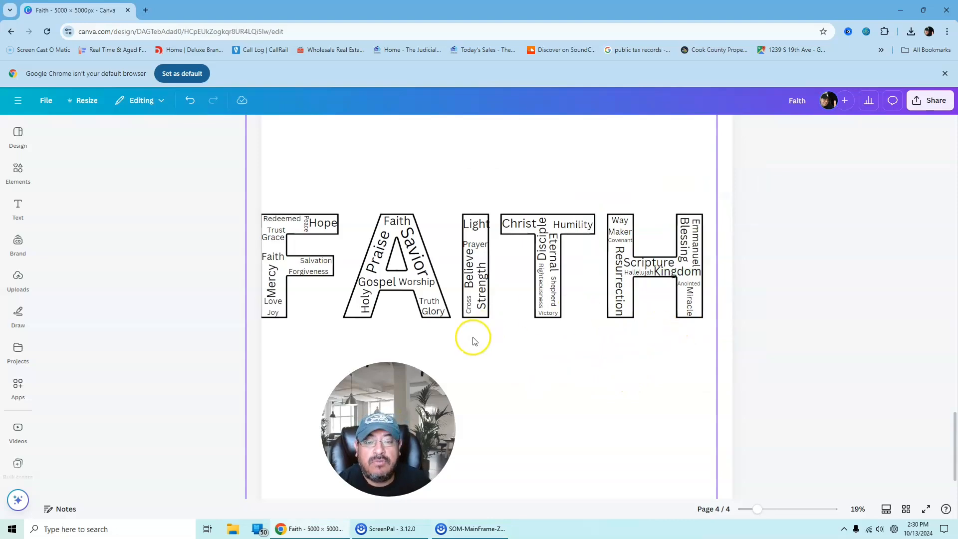
Step: Enlarge Forgiveness and reposition it below Salvation so that it spans the F's middle arm
scroll(473, 339, "up", 2)
scroll(469, 349, "down", 3)
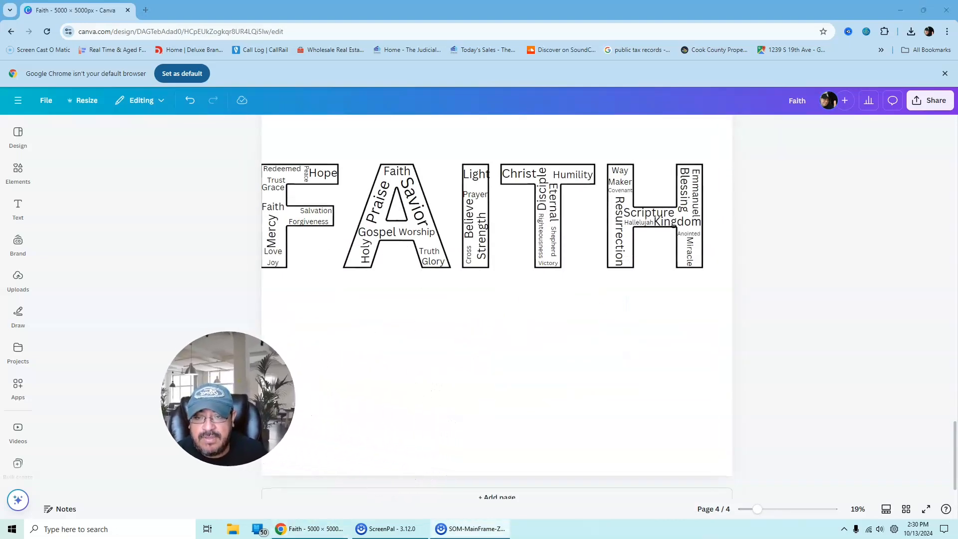
mouse_move(763, 509)
left_mouse_down()
mouse_move(747, 507)
mouse_move(772, 509)
left_mouse_up()
left_click_drag(631, 461, 725, 449)
scroll(237, 492, "down", 1)
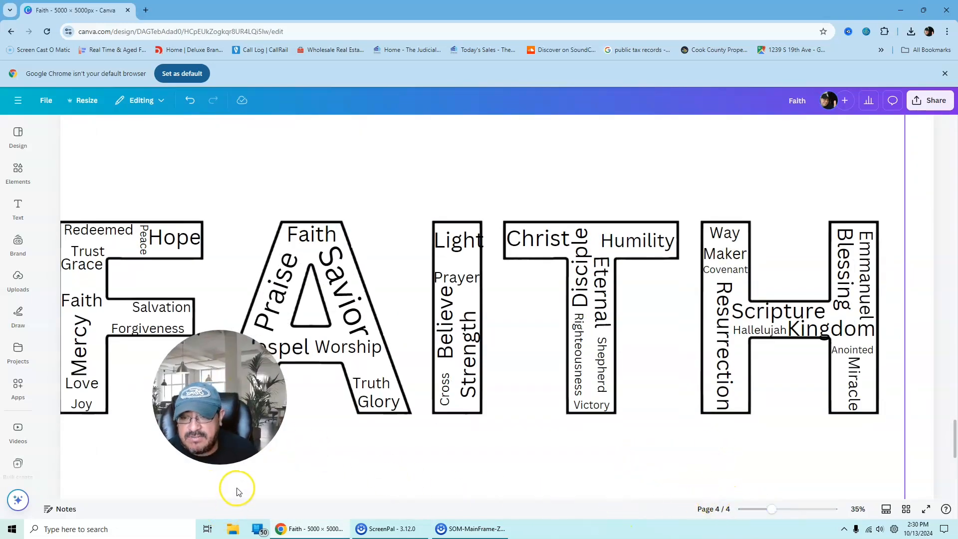
scroll(237, 492, "down", 3)
scroll(140, 235, "up", 1)
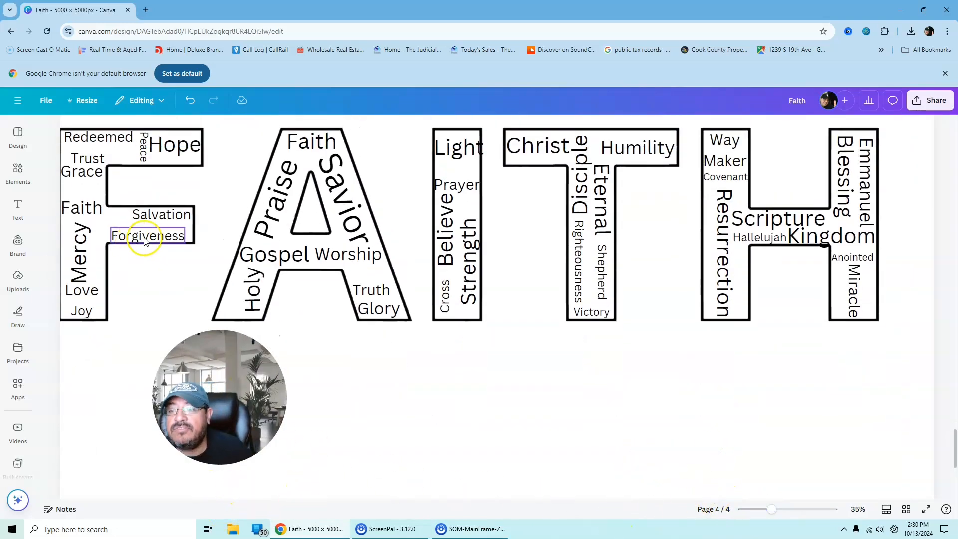
left_click_drag(145, 240, 73, 216)
left_click_drag(142, 230, 161, 232)
Step: Move Grace down in the letter F so it is evenly spaced between Trust and Faith
left_click(150, 215)
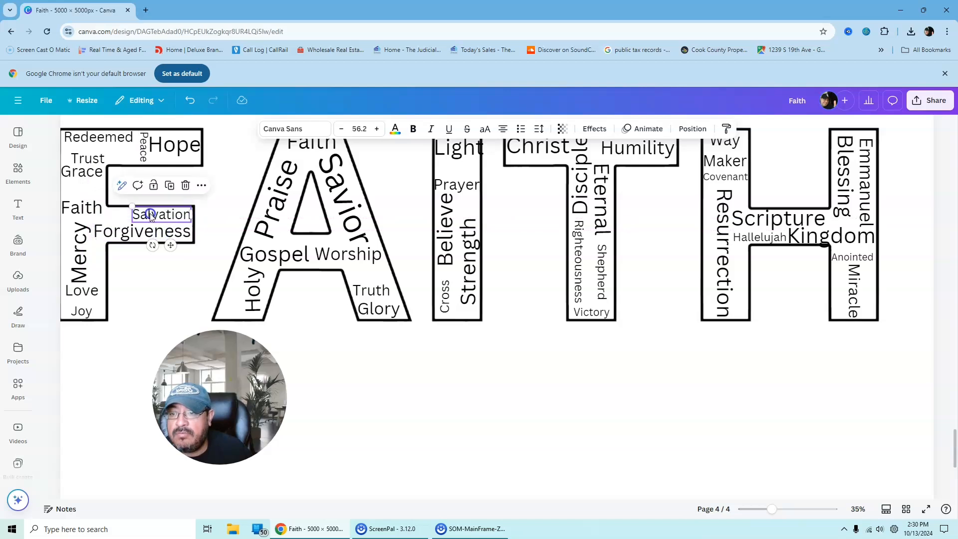
left_click_drag(90, 178, 92, 189)
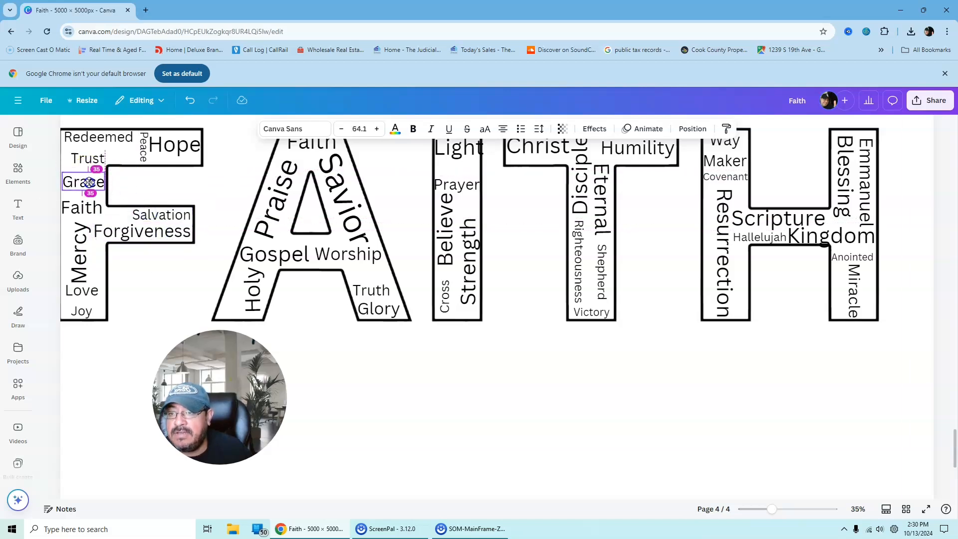
Step: Enlarge Trust to font size 80.3 in the letter F, and nudge Hope and Peace for even spacing in the upper arm
left_click(86, 158)
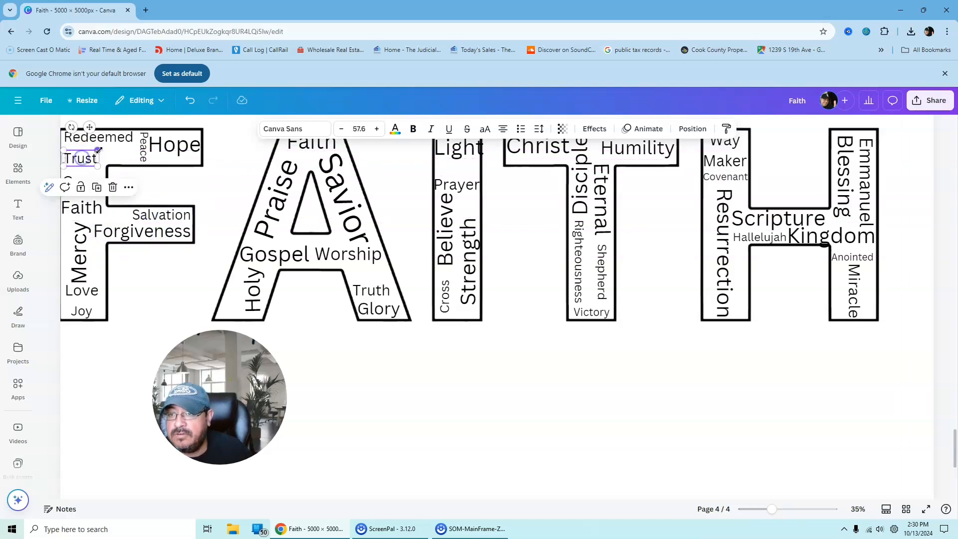
left_click_drag(98, 151, 111, 146)
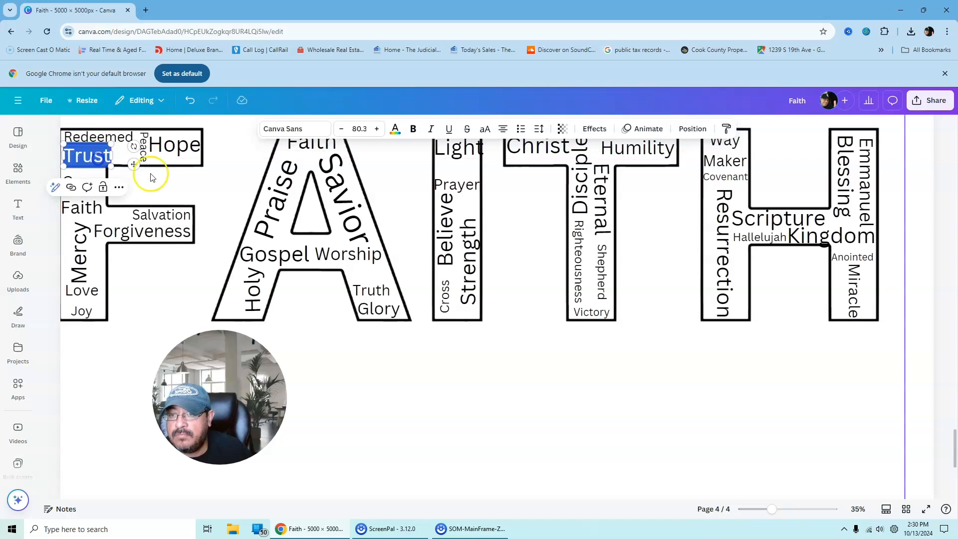
left_click(173, 145)
left_click_drag(172, 146, 175, 151)
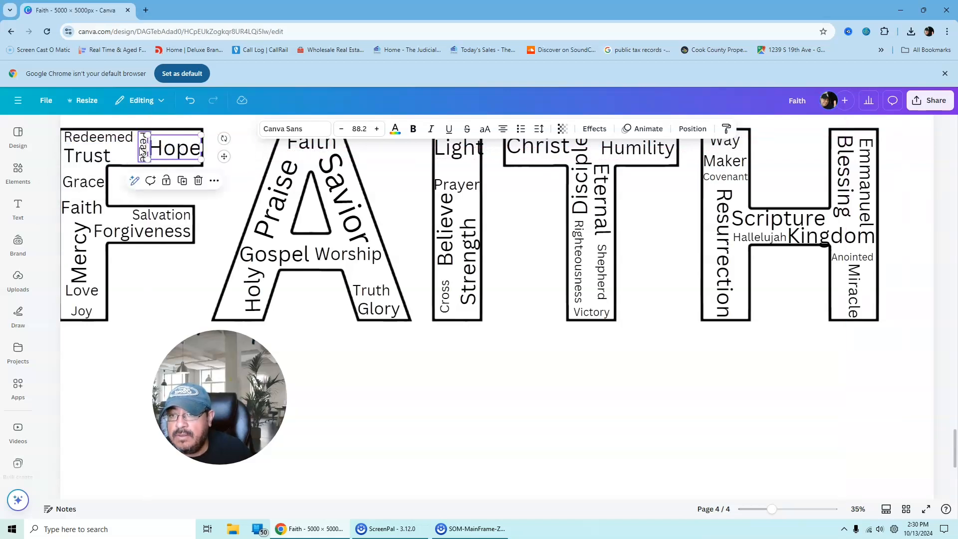
left_click(141, 151)
left_click_drag(142, 151, 140, 150)
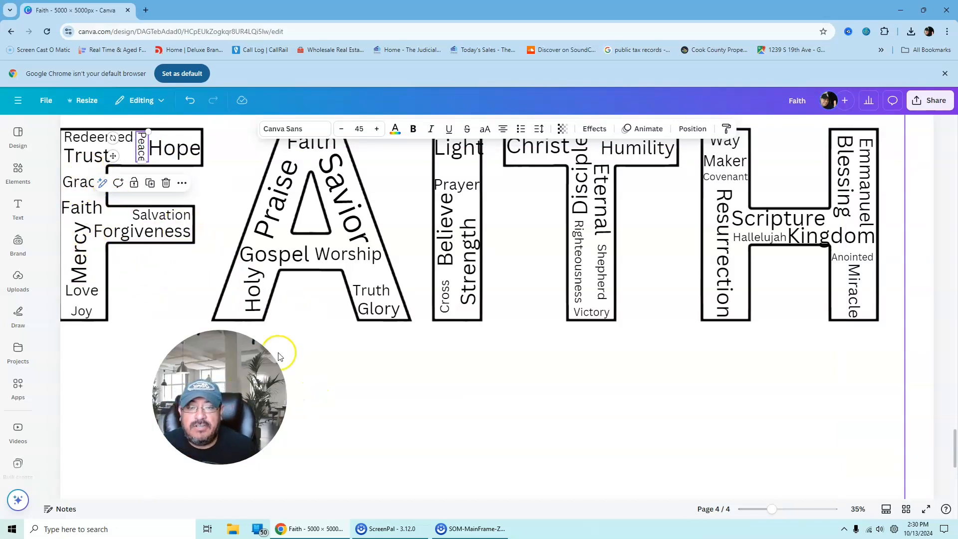
Step: Center Holy in the A's left leg and raise Truth and Glory slightly in its right leg
left_click(248, 294)
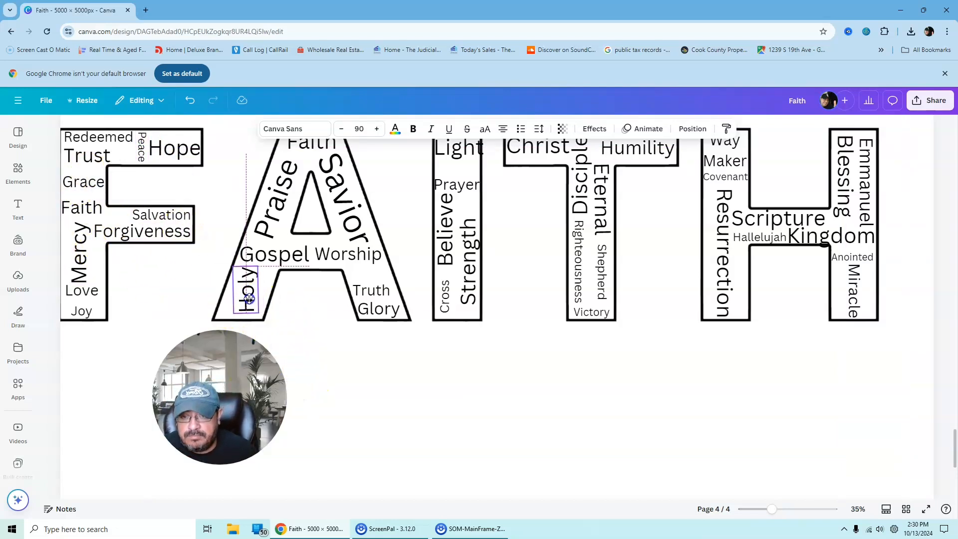
double_click(248, 301)
left_click(371, 287)
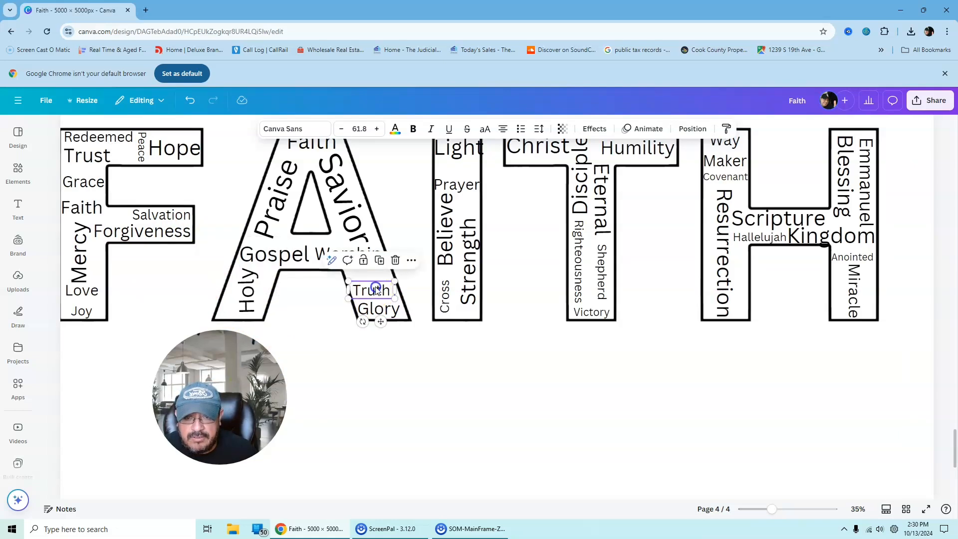
left_click_drag(378, 312, 377, 306)
left_click(448, 399)
Step: Move Prayer up in the letter I so it sits evenly between Light and Believe
left_click(461, 190)
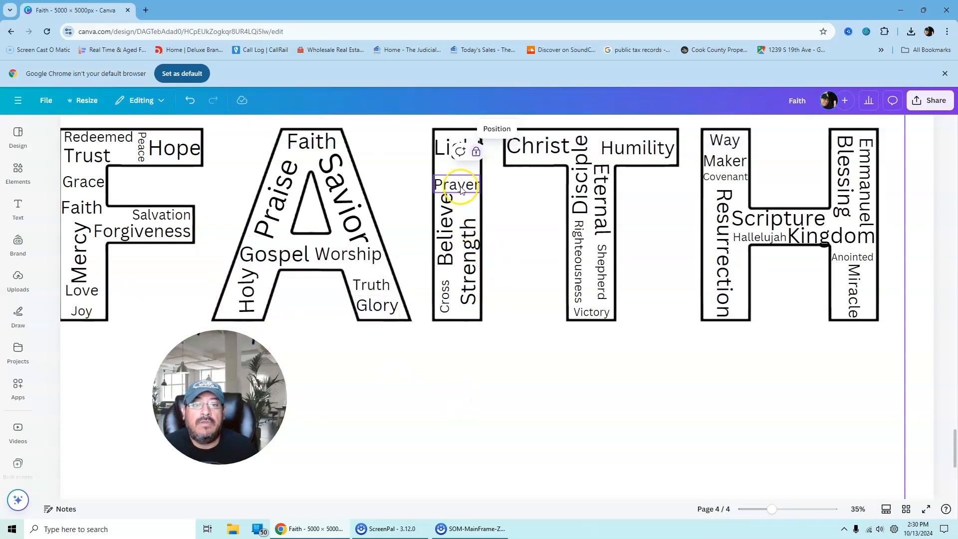
left_click_drag(461, 190, 461, 182)
left_click(519, 285)
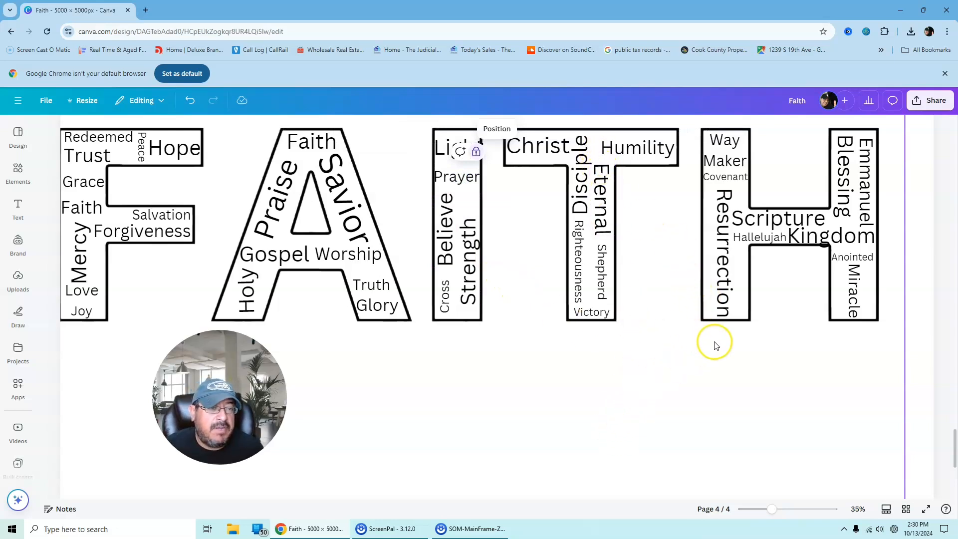
Step: Shift Resurrection slightly left in the H's left stem and enlarge it to font size 92.1
left_click_drag(721, 264, 722, 266)
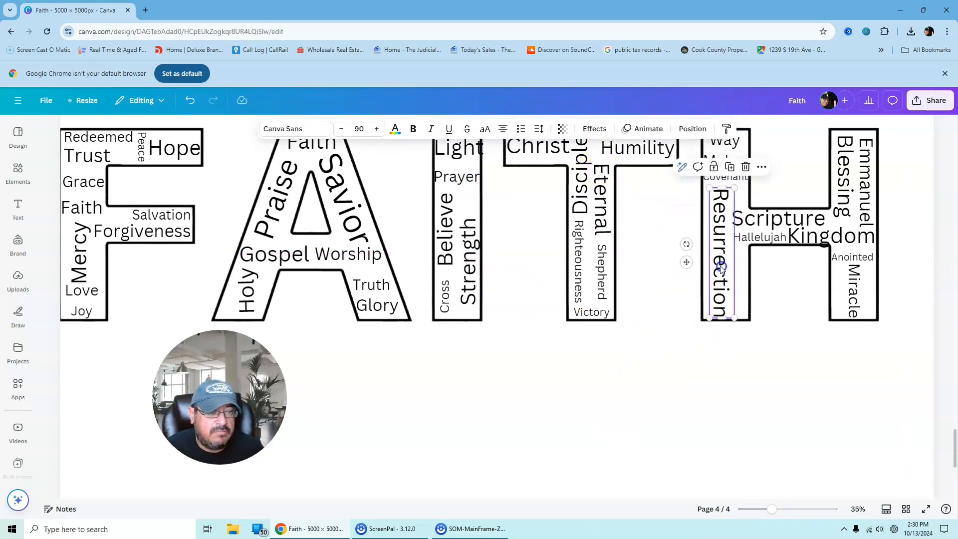
left_click(734, 202)
left_click(790, 330)
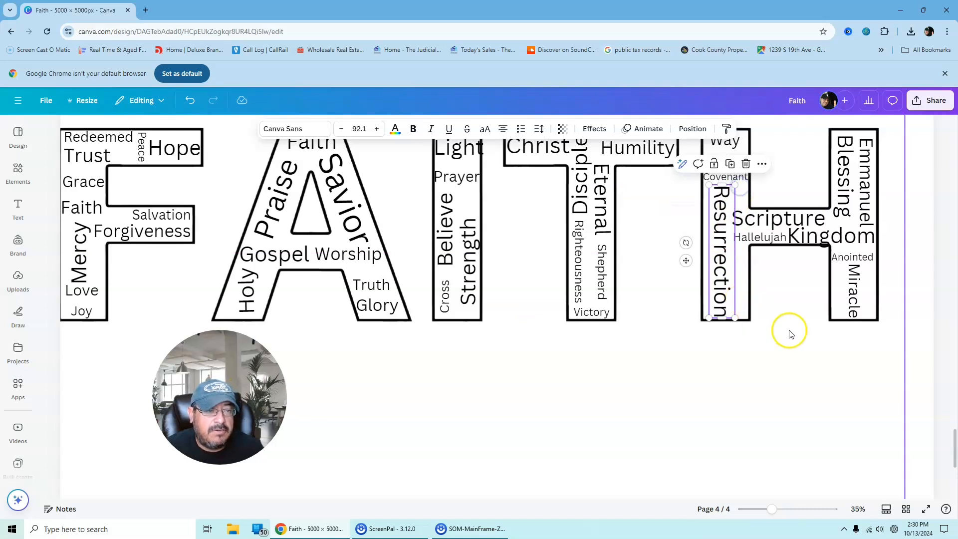
Step: Nudge Hallelujah, Anointed and Miracle into more even positions inside the letter H
left_click_drag(776, 242, 773, 235)
left_click_drag(854, 259, 853, 253)
left_click(854, 292)
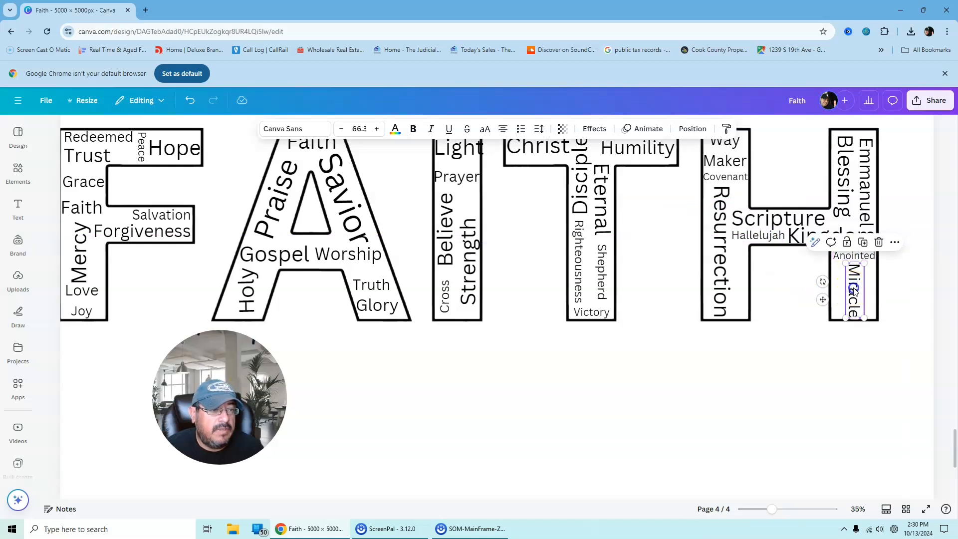
left_click(780, 353)
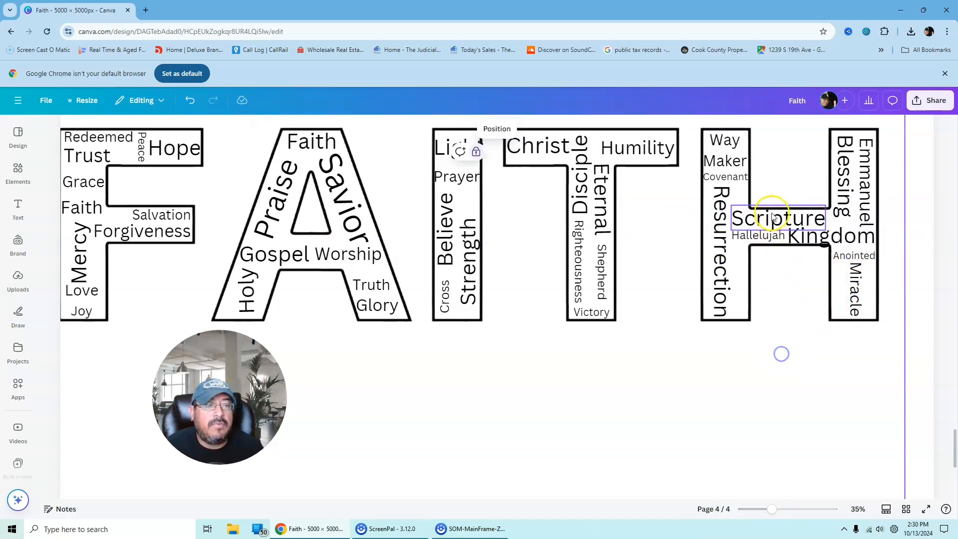
Step: Stand Covenant vertically at font size 69.4 beside Resurrection in the H's left stem, and lower Way Maker into the freed space
scroll(767, 188, "up", 2)
left_click(736, 277)
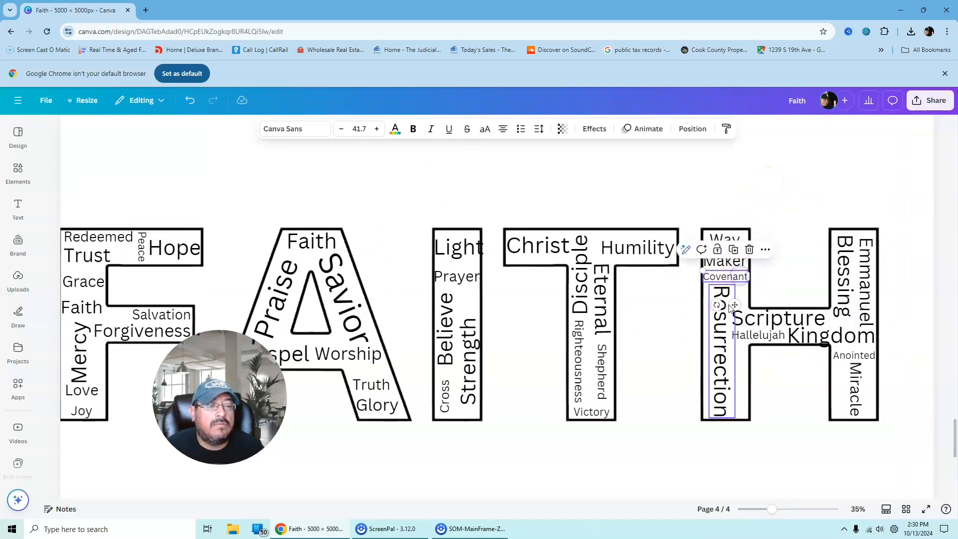
left_click_drag(721, 358, 713, 358)
left_click(726, 277)
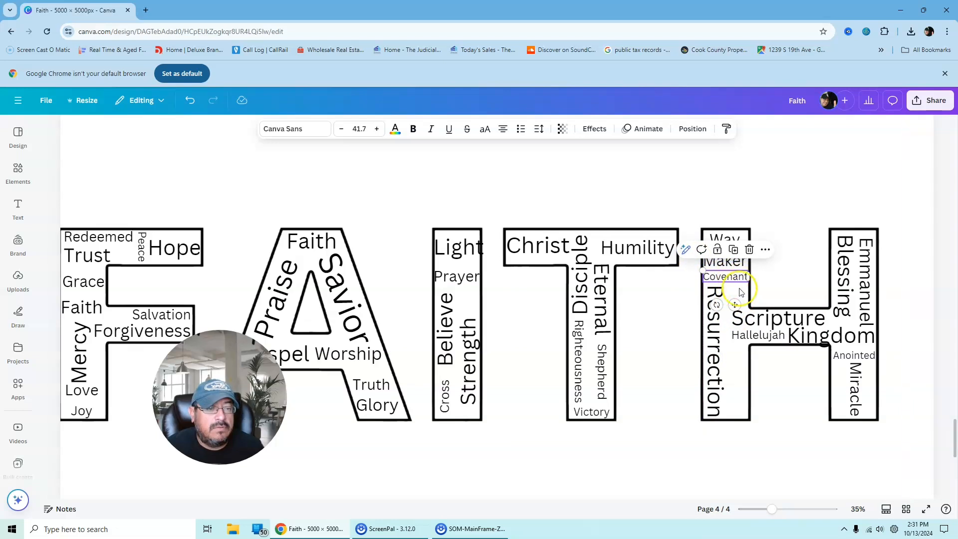
left_click_drag(716, 304, 754, 343)
left_click_drag(735, 382, 737, 371)
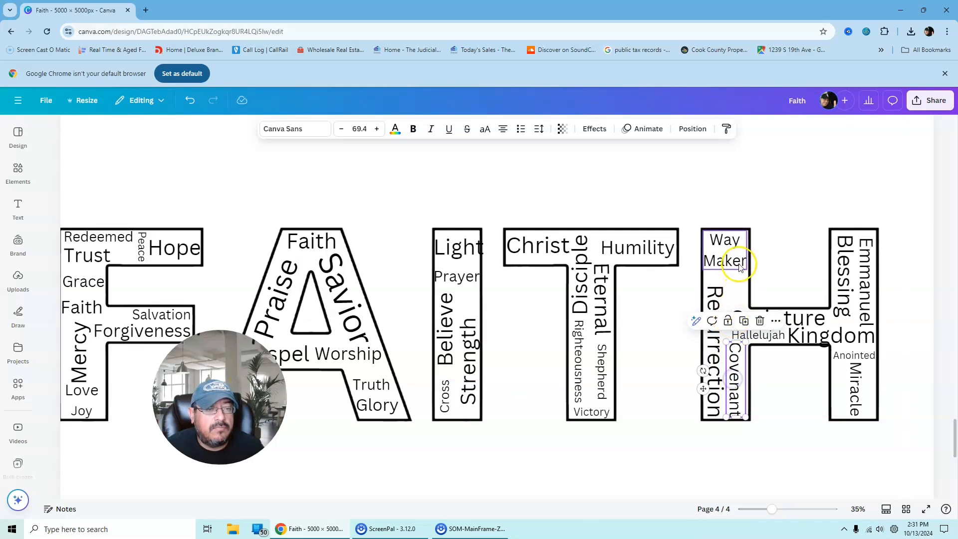
left_click_drag(737, 264, 740, 278)
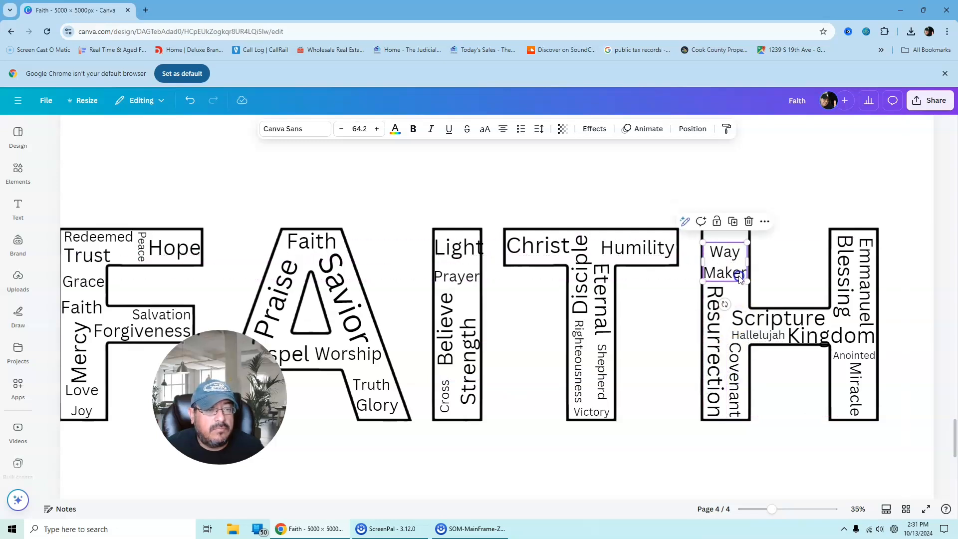
left_click(787, 214)
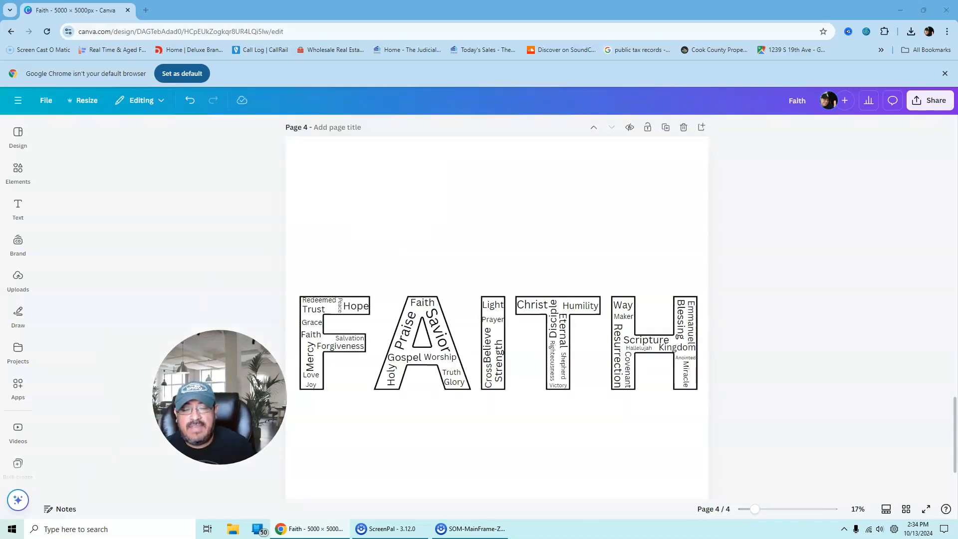
Step: Delete the FAITH outline image from page 4, leaving only the words
left_click(324, 452)
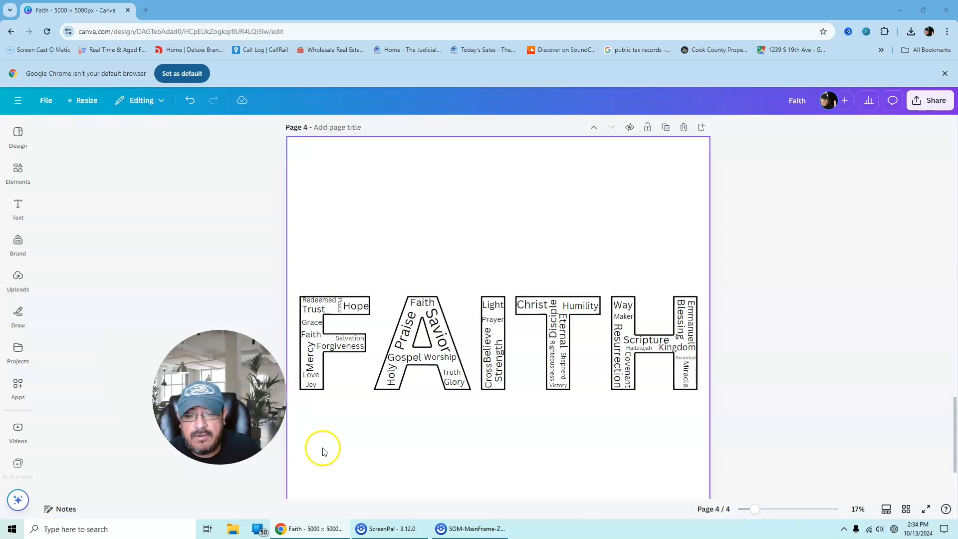
left_click(471, 402)
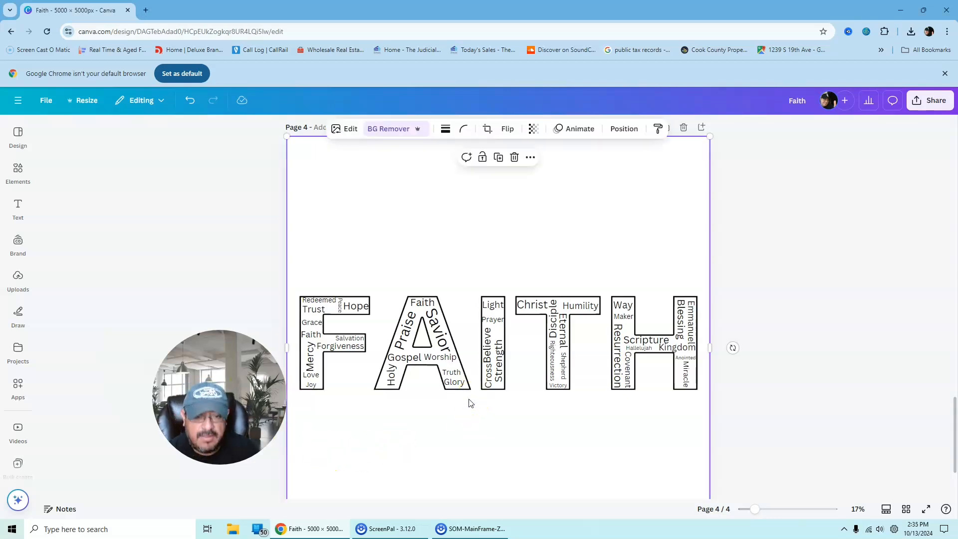
key("Delete")
left_click(465, 408)
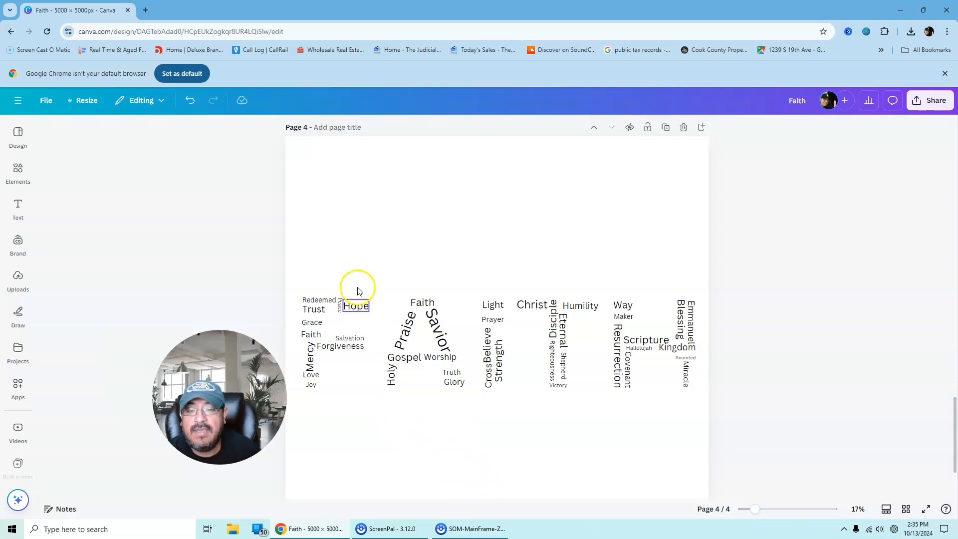
Step: Apply the Neon text effect at intensity 20 to all the words on page 4
left_click_drag(263, 254, 766, 450)
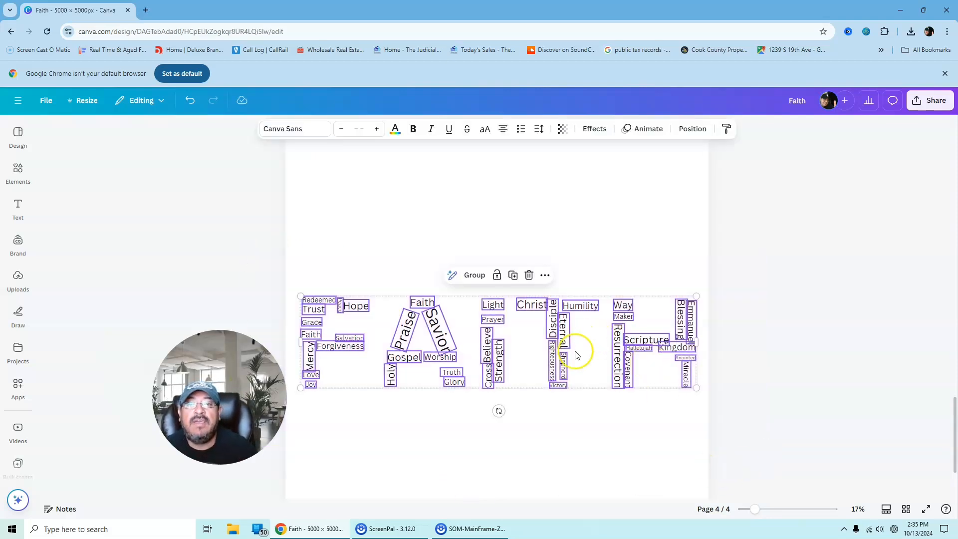
left_click(594, 129)
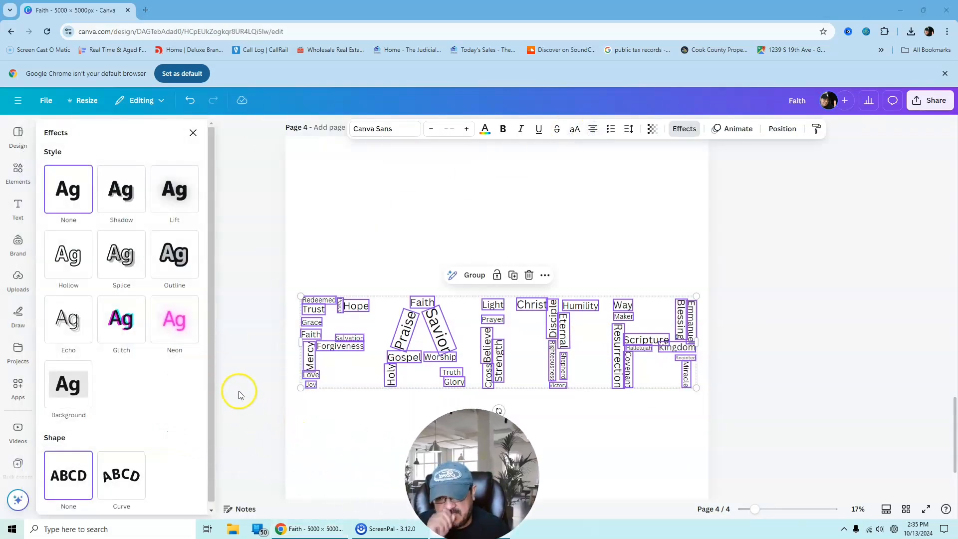
left_click(174, 327)
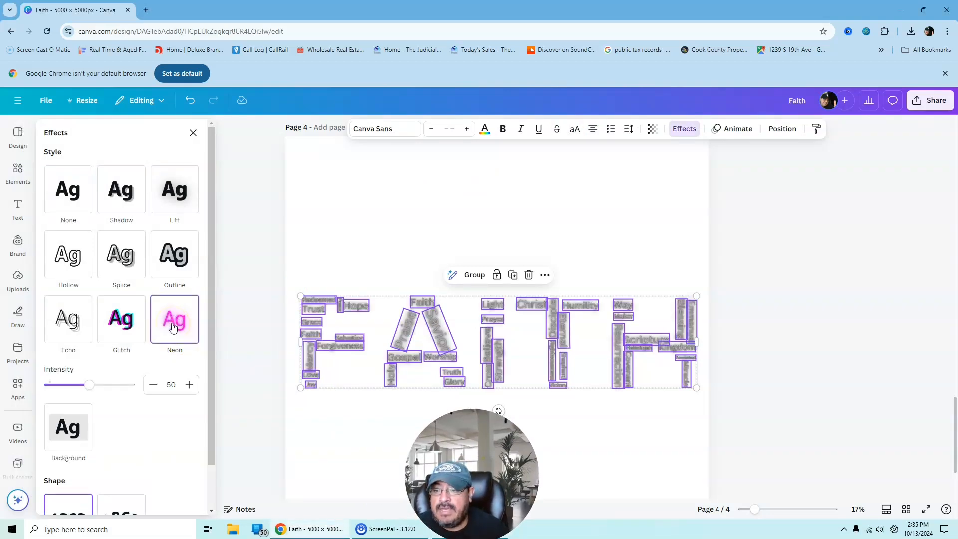
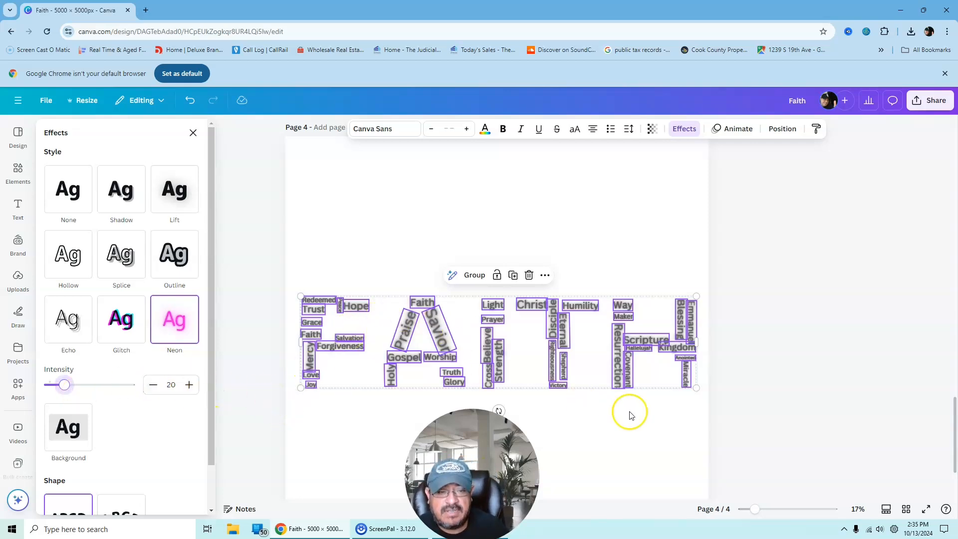
left_click_drag(758, 514, 768, 515)
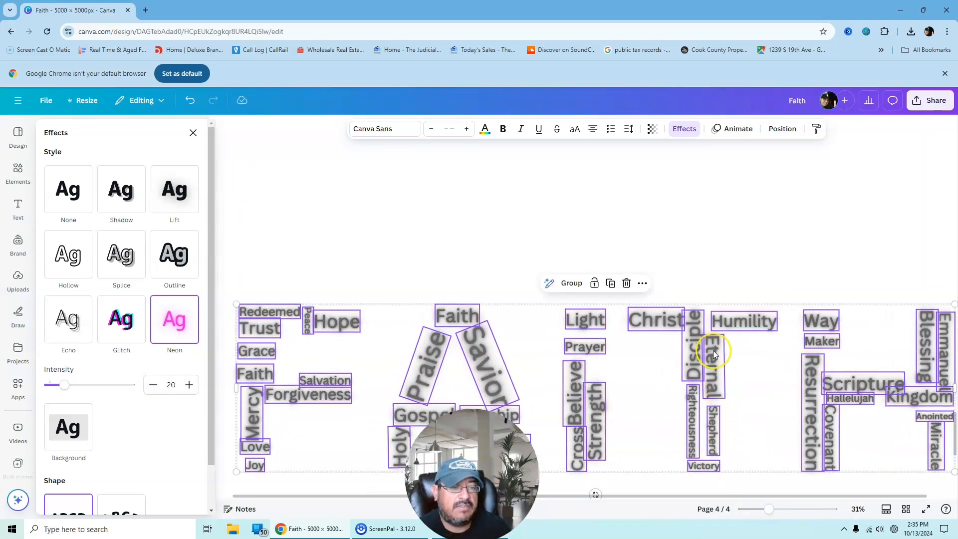
scroll(642, 318, "down", 2)
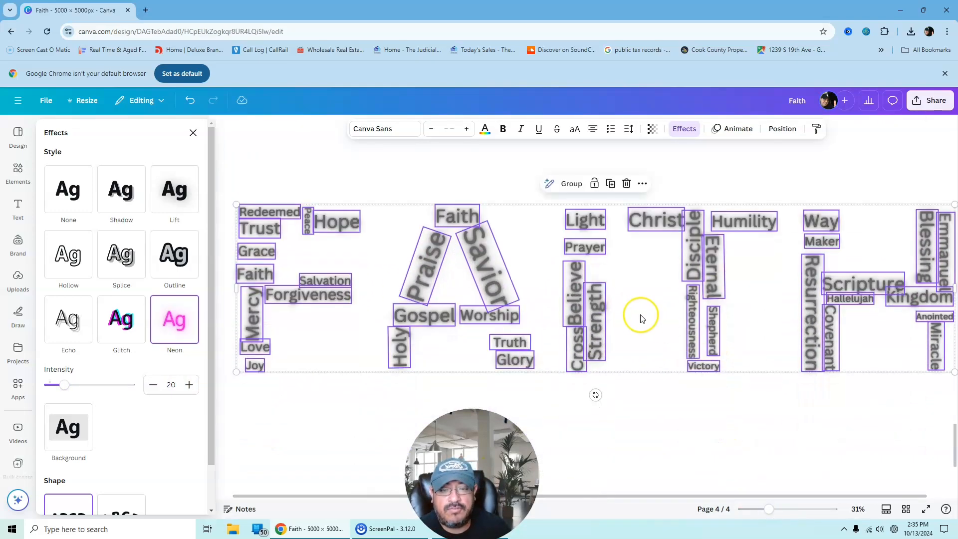
left_click(243, 427)
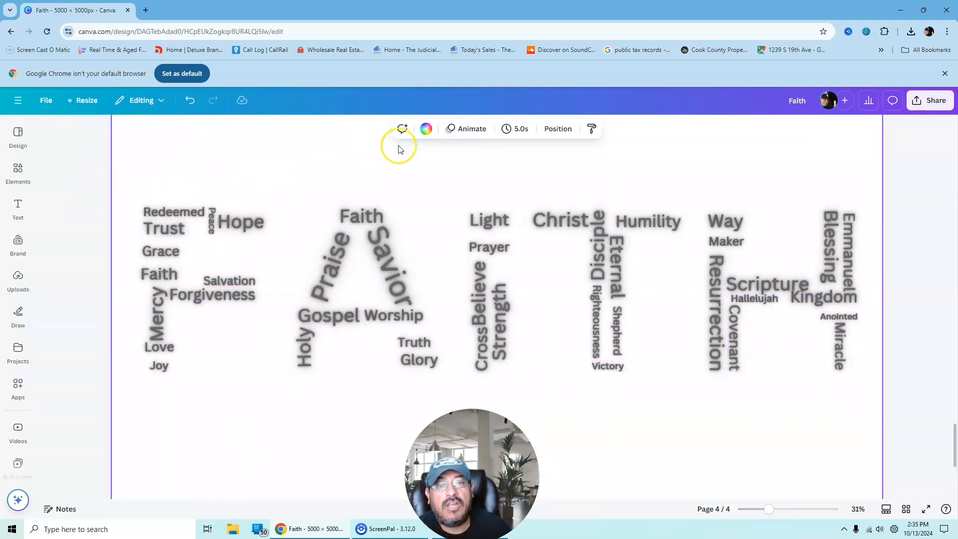
Step: Color Redeemed red and Trust coral red in the letter F using the default solid colors
left_click(423, 135)
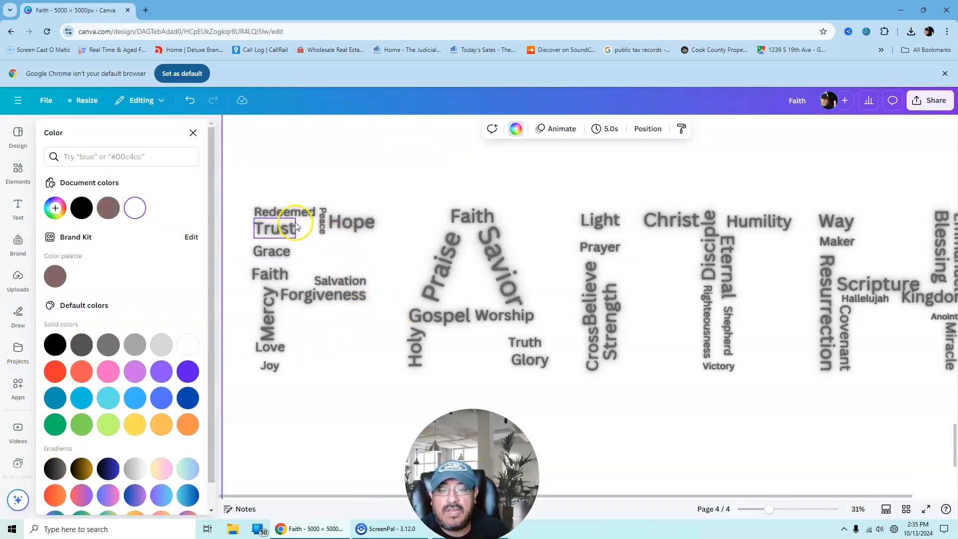
left_click(290, 208)
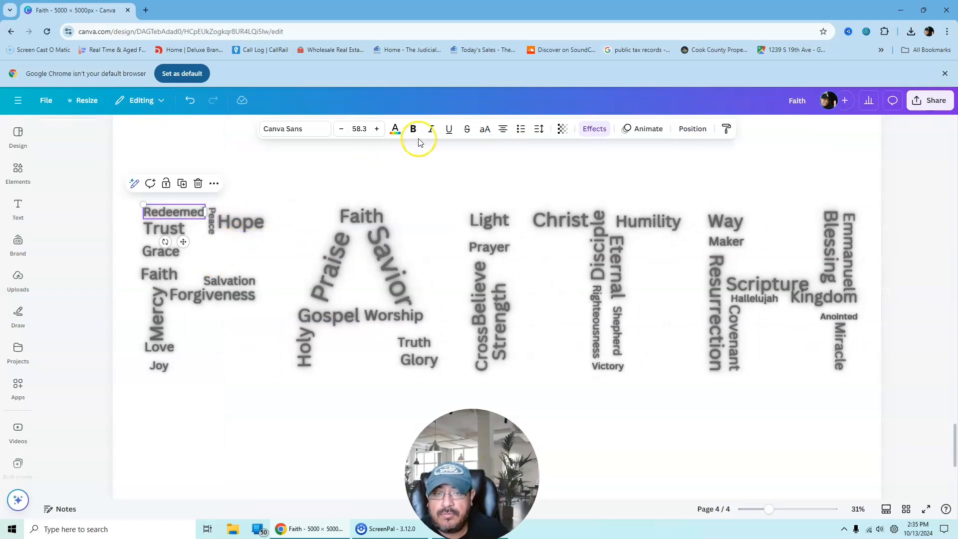
left_click(392, 128)
left_click(55, 376)
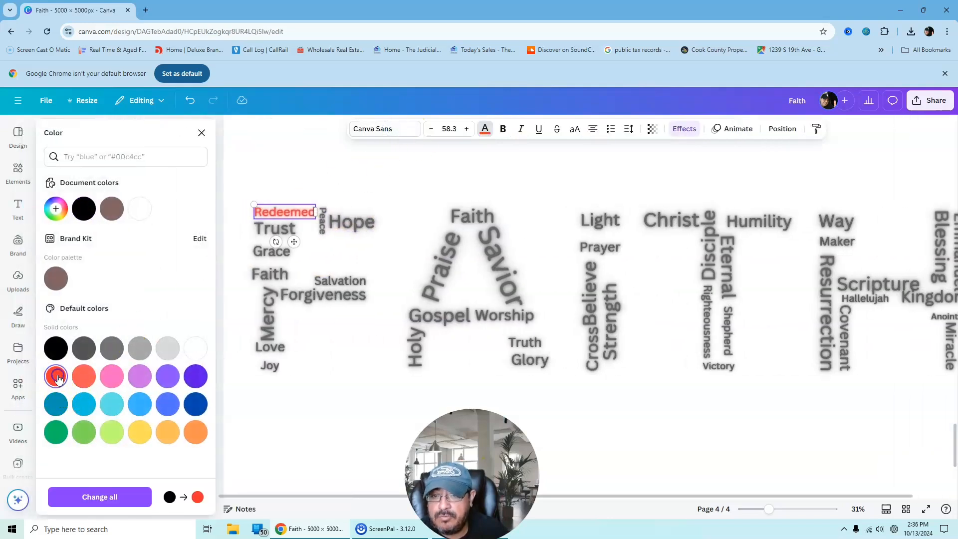
left_click(275, 229)
left_click(83, 376)
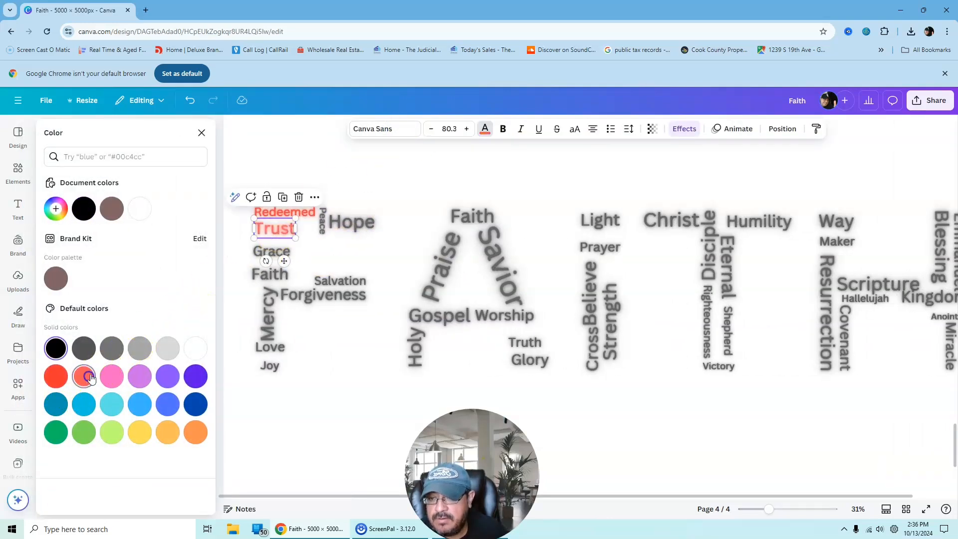
Step: Color Grace pink and Faith light magenta in the letter F
left_click(266, 252)
left_click(112, 376)
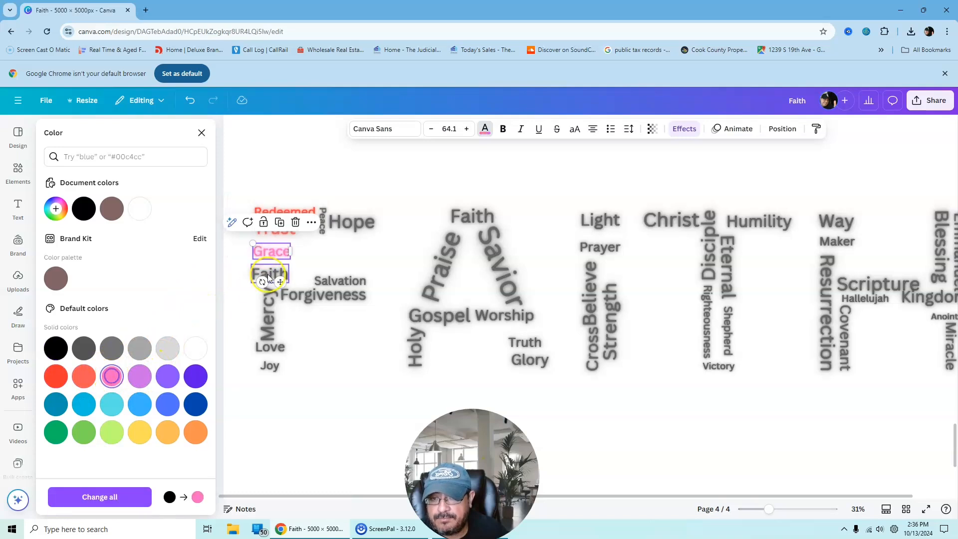
left_click(269, 275)
left_click(140, 376)
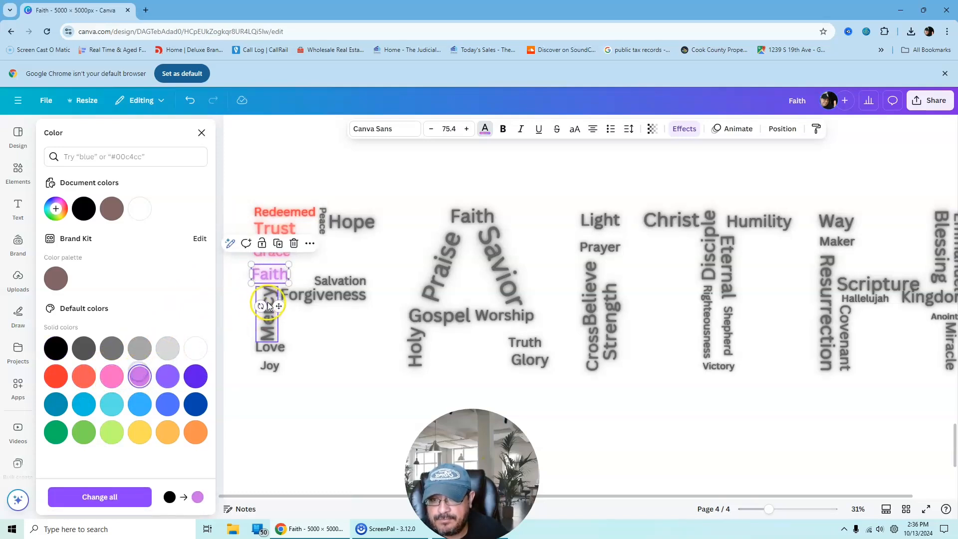
Step: Color Mercy light purple and Love deep violet in the letter F
left_click(268, 314)
left_click(168, 376)
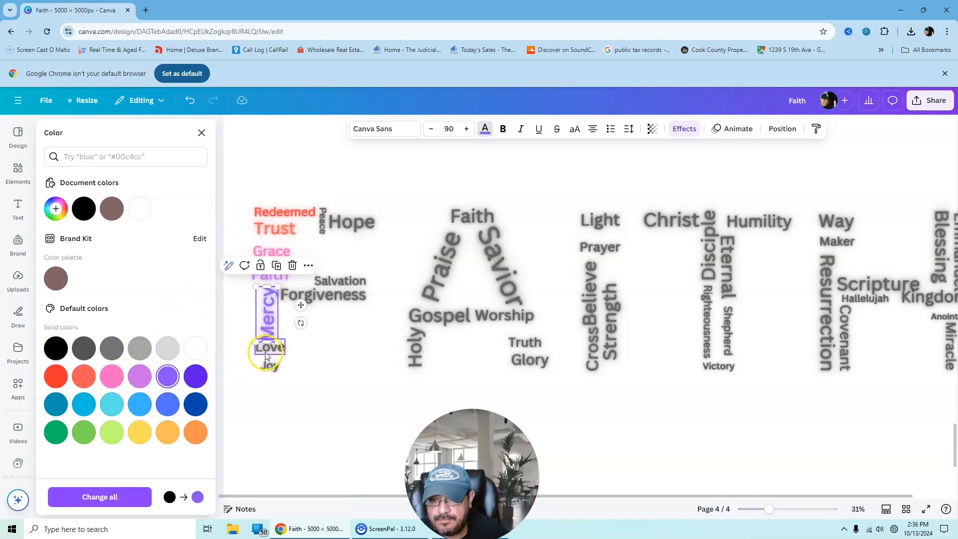
left_click(269, 347)
left_click(196, 376)
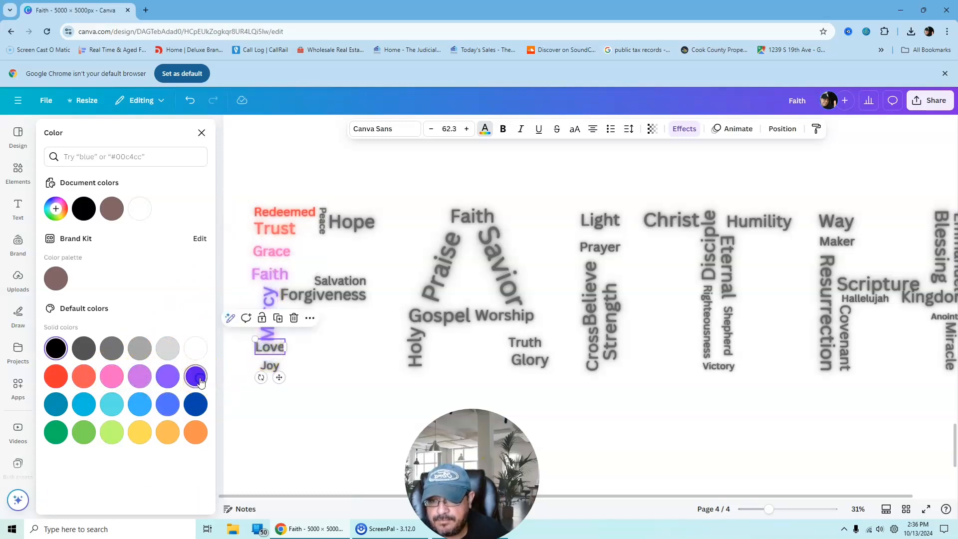
Step: Color Joy dark turquoise, Forgiveness grass green and Salvation light turquoise in the letter F using the default solid colors
left_click(278, 367)
left_click(56, 405)
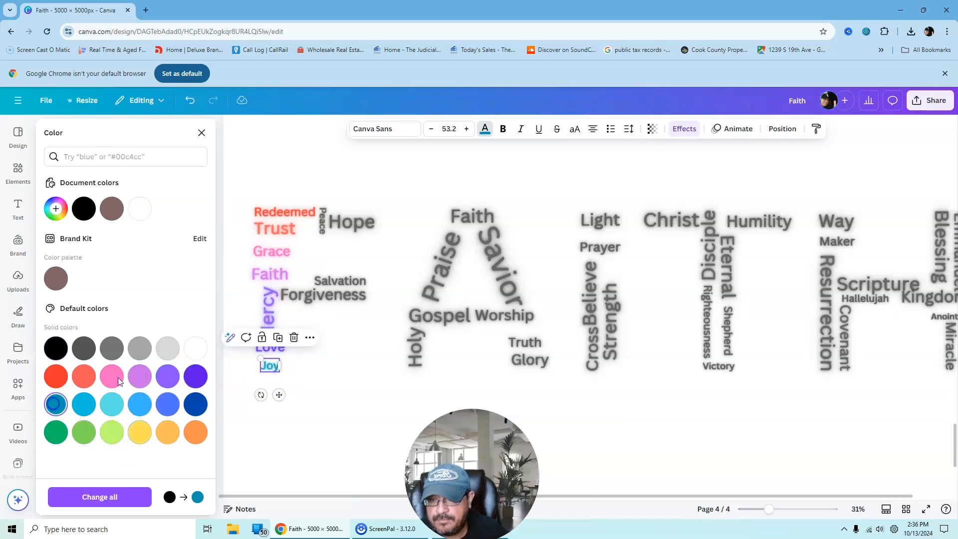
left_click(338, 295)
left_click(84, 432)
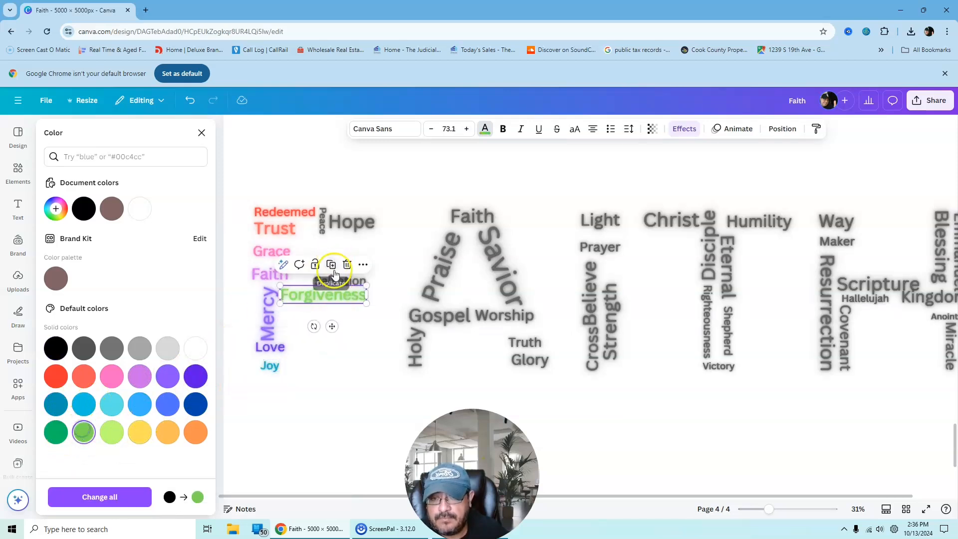
left_click(339, 280)
left_click(111, 404)
Step: Color Hope medium blue and Peace orange to finish the letter F
left_click(344, 225)
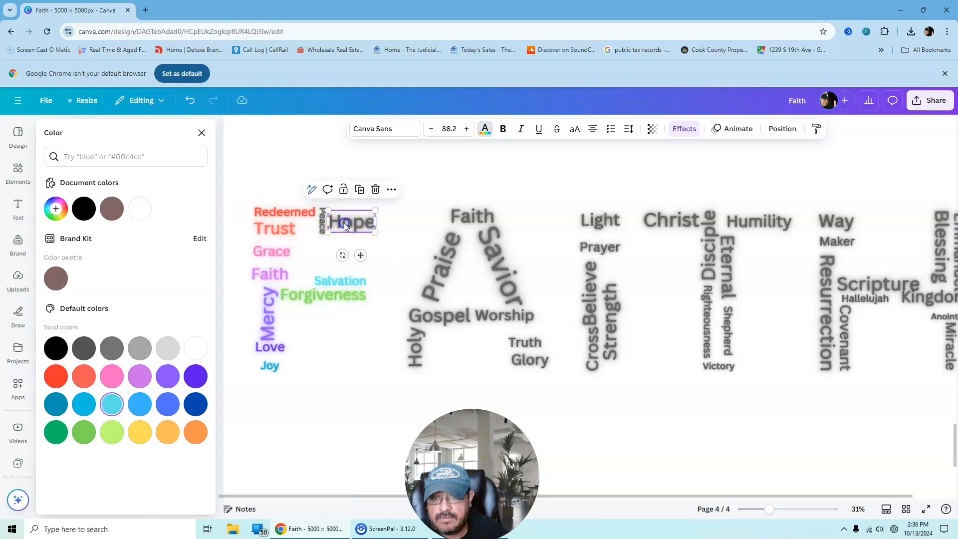
left_click(167, 404)
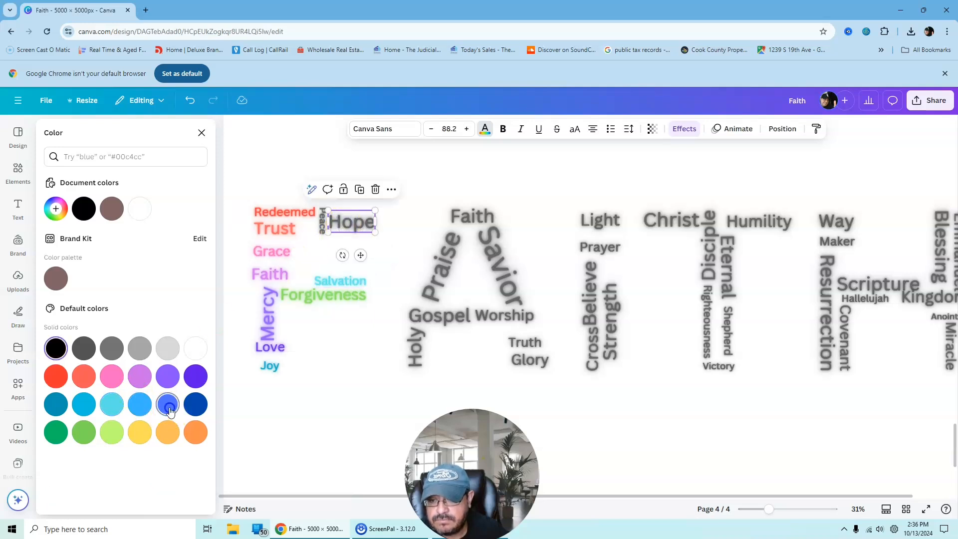
left_click(322, 230)
left_click(195, 432)
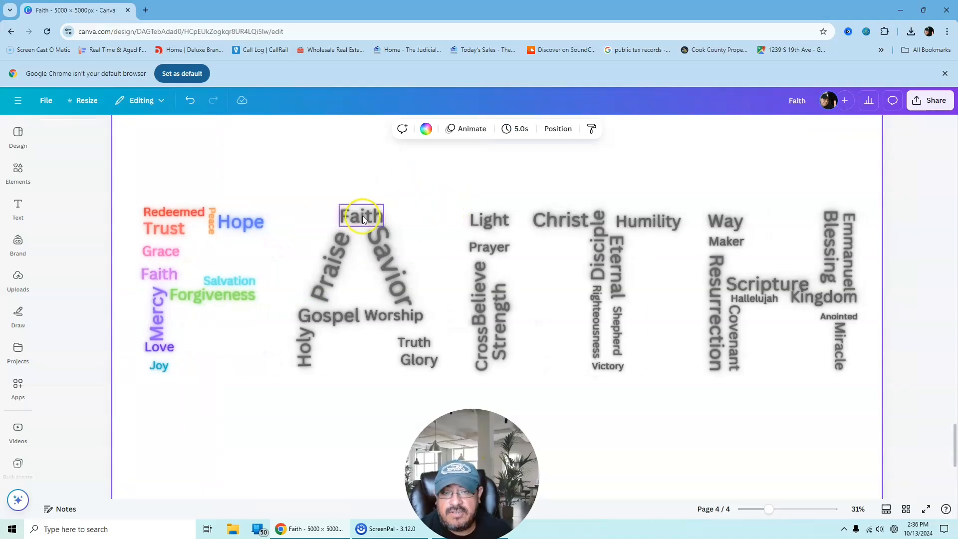
Step: Color Faith dark green and Praise orange in the letter A using the default solid colors
left_click(356, 213)
left_click(396, 128)
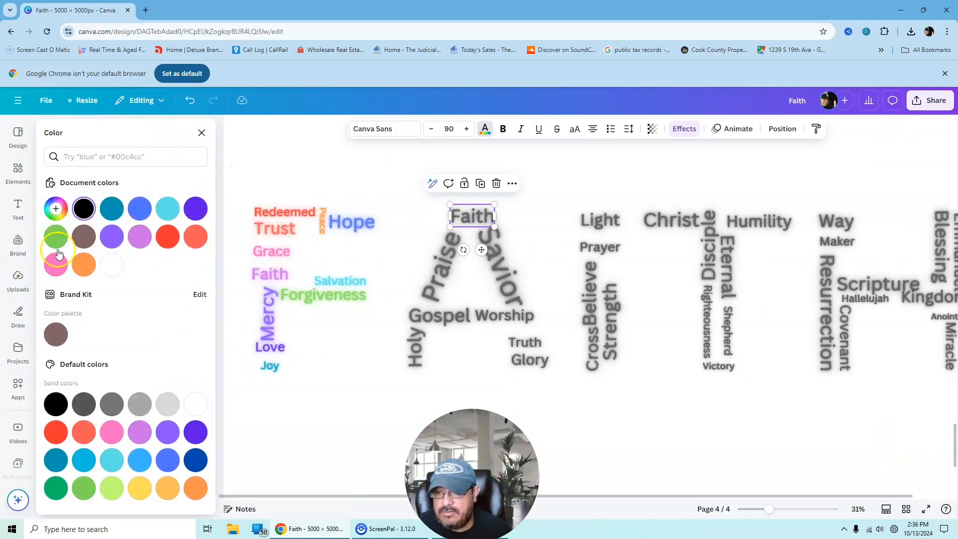
left_click(56, 488)
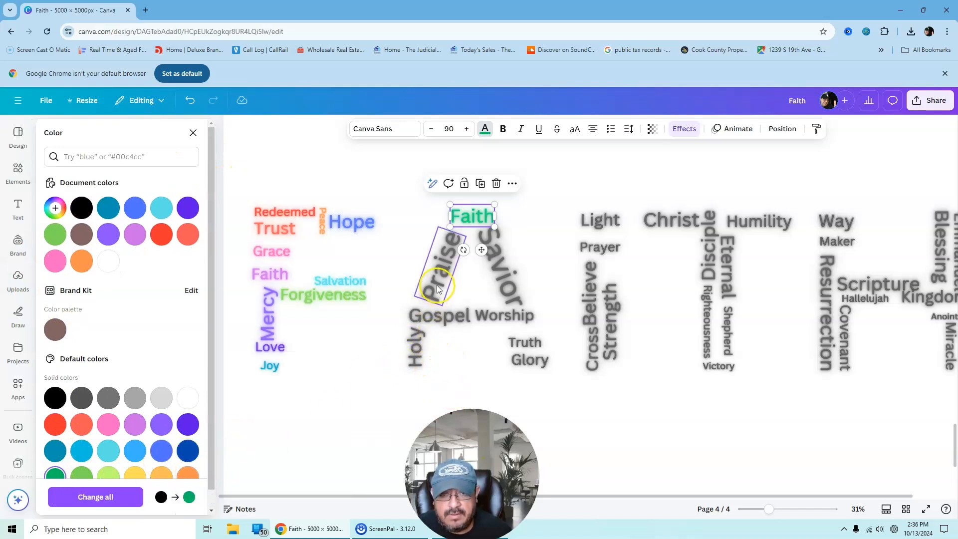
left_click(438, 272)
left_click(196, 488)
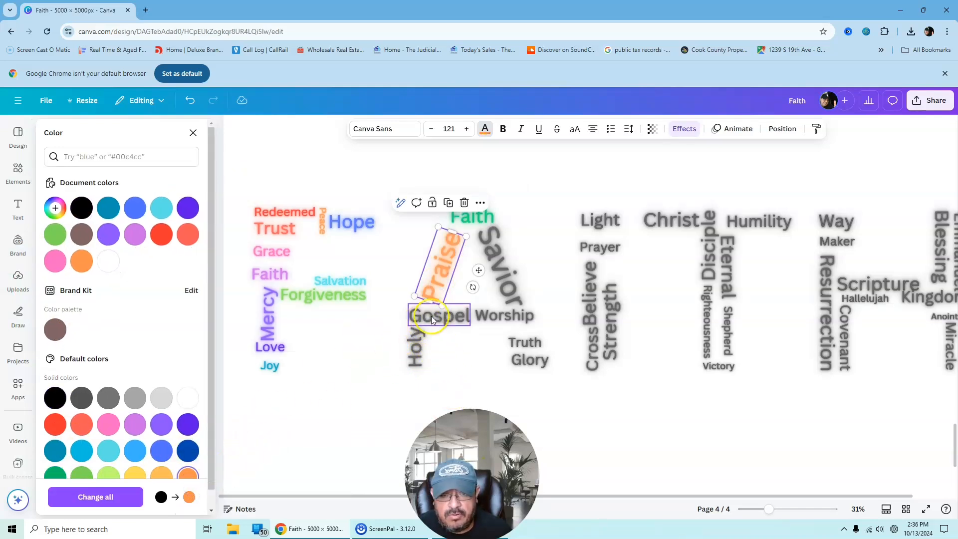
Step: Color Gospel deep violet and Holy red in the letter A
left_click(431, 316)
left_click(196, 432)
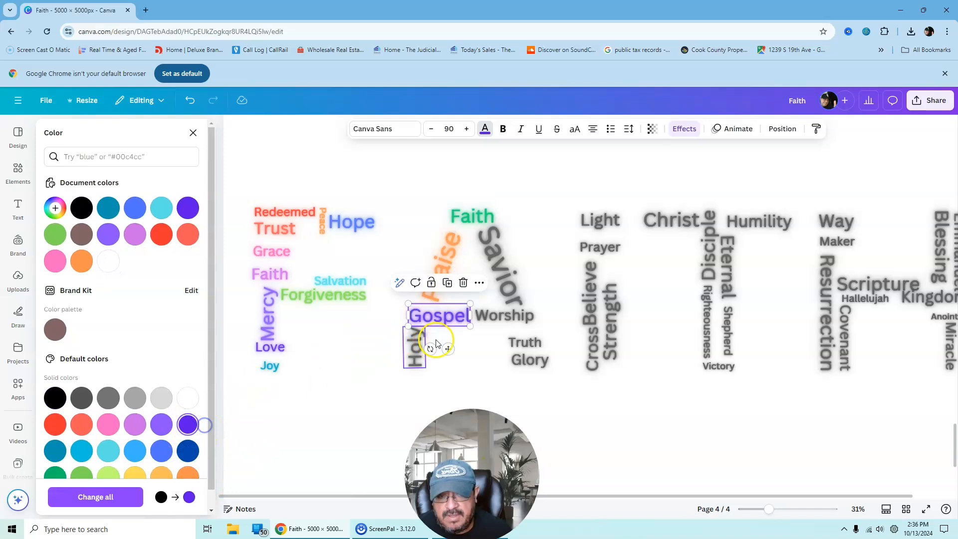
left_click(410, 350)
left_click(56, 432)
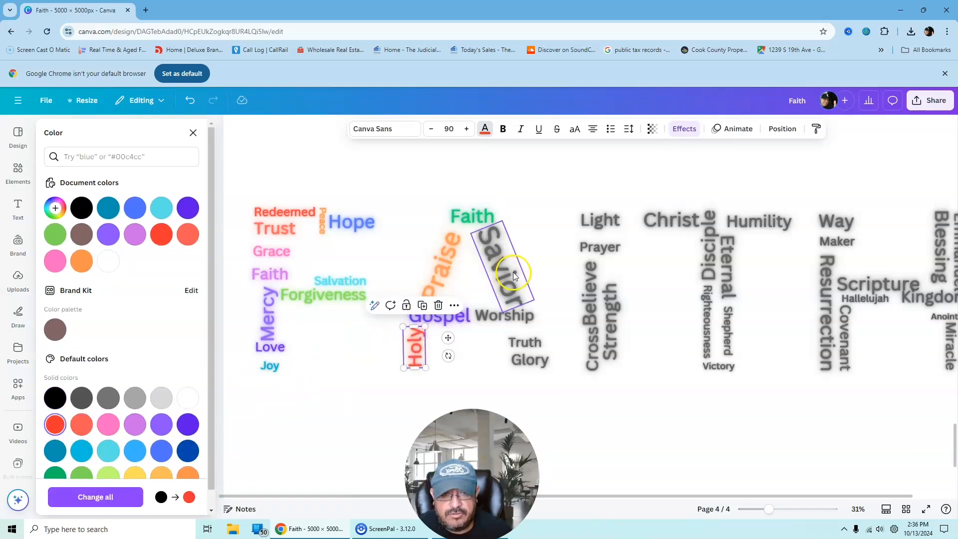
Step: Color Savior aqua blue and Worship cobalt blue in the letter A
left_click(513, 271)
left_click(81, 451)
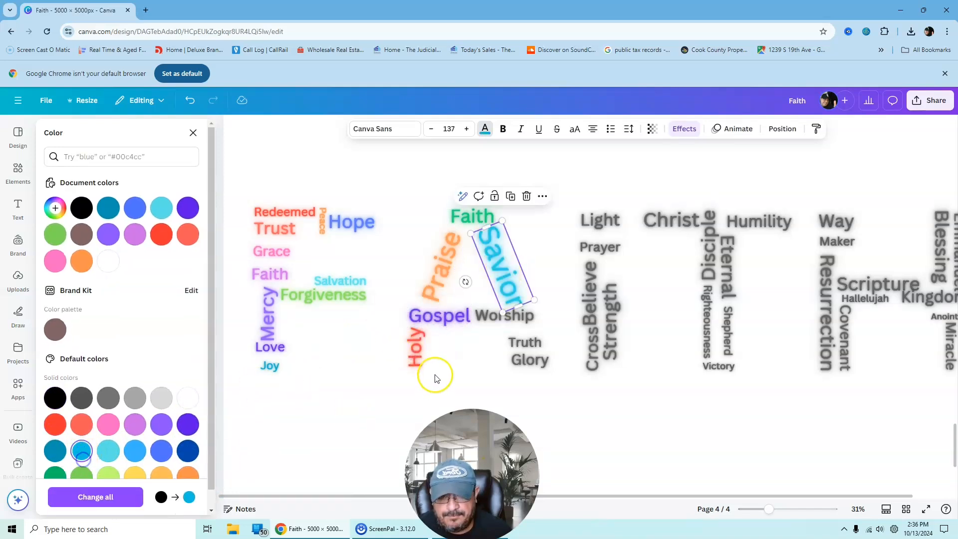
left_click(503, 328)
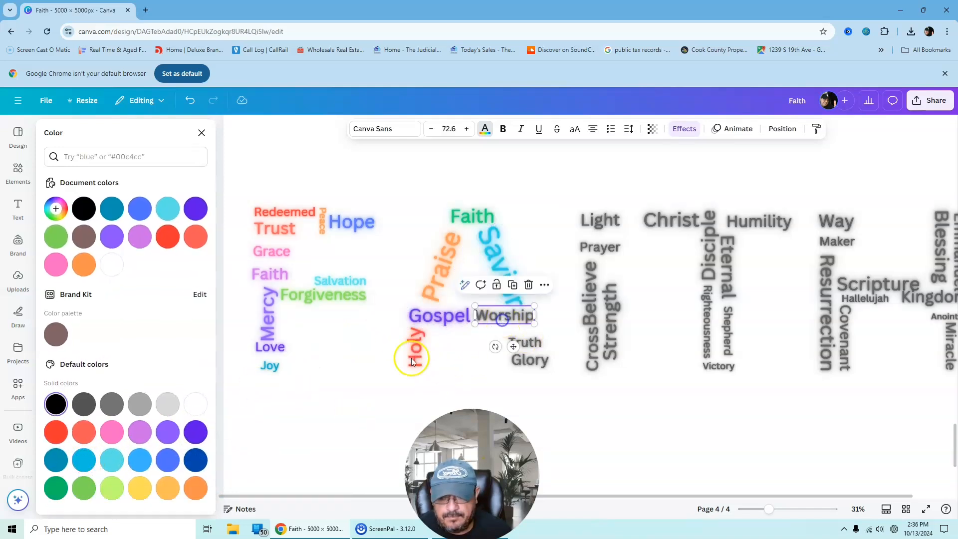
left_click(189, 462)
Step: Color Truth pink and Glory light blue to finish the letter A
left_click(517, 345)
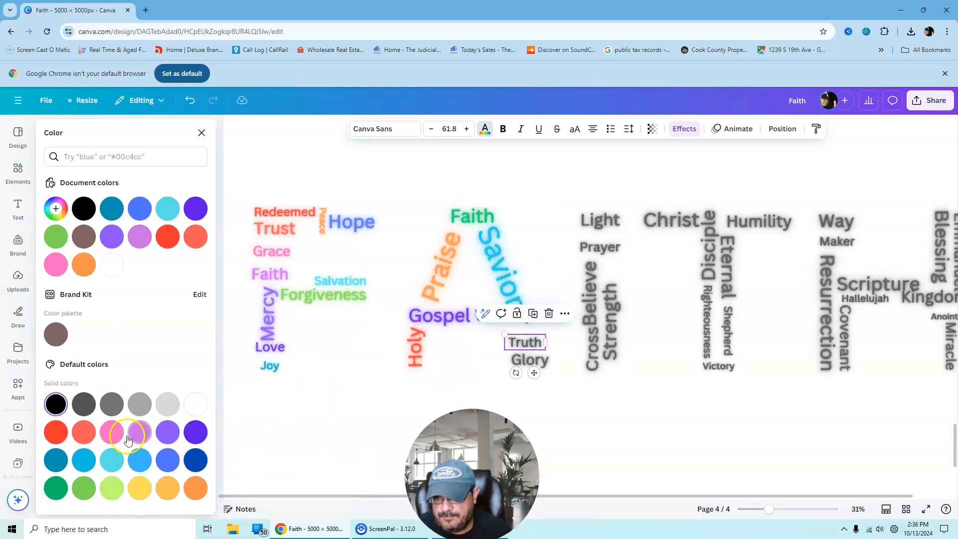
left_click(112, 432)
left_click(533, 366)
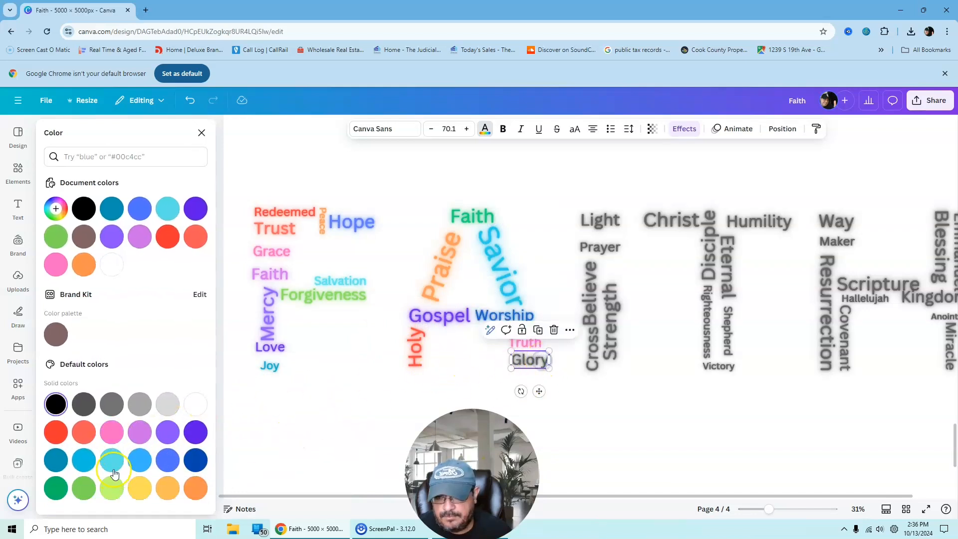
left_click(136, 457)
Step: Color Light light magenta and Prayer dark green in the letter I
left_click(601, 220)
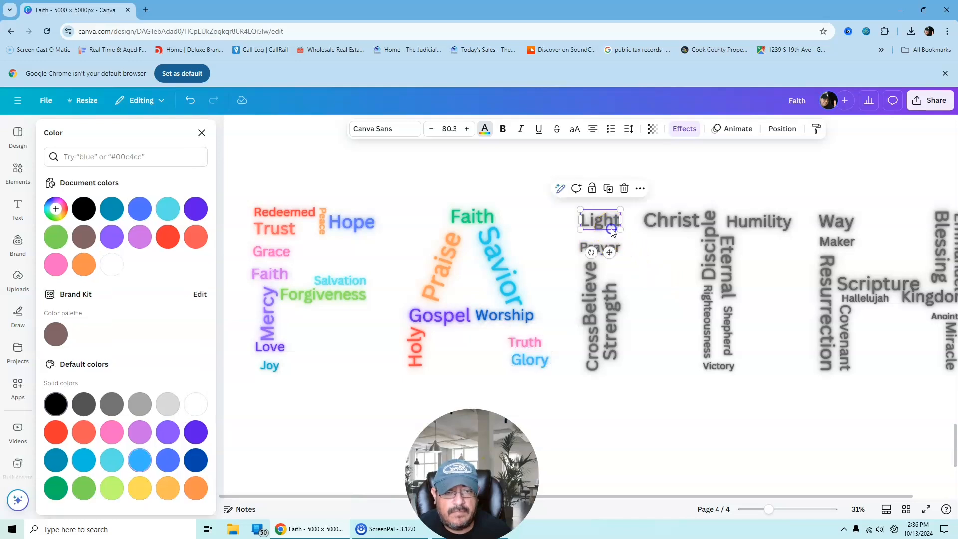
left_click(135, 424)
left_click(607, 246)
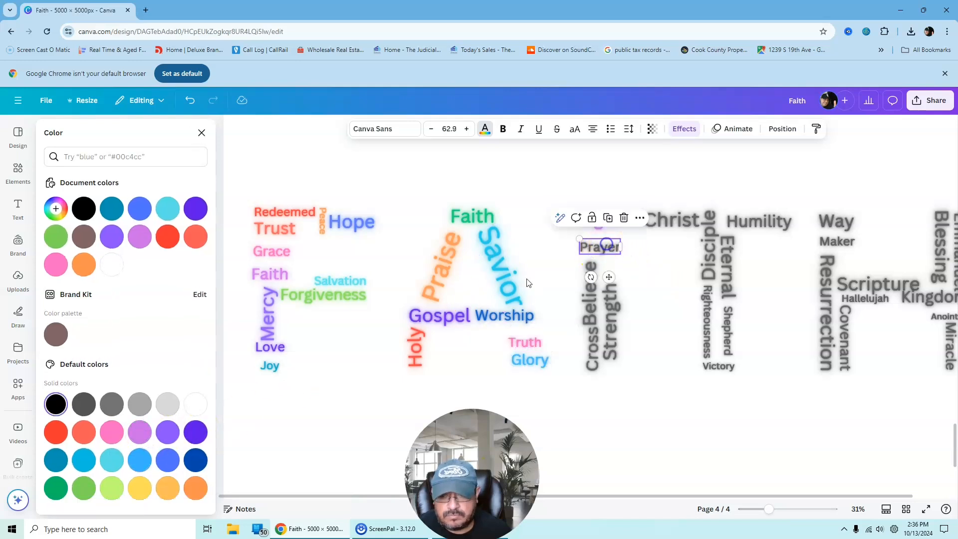
left_click(56, 474)
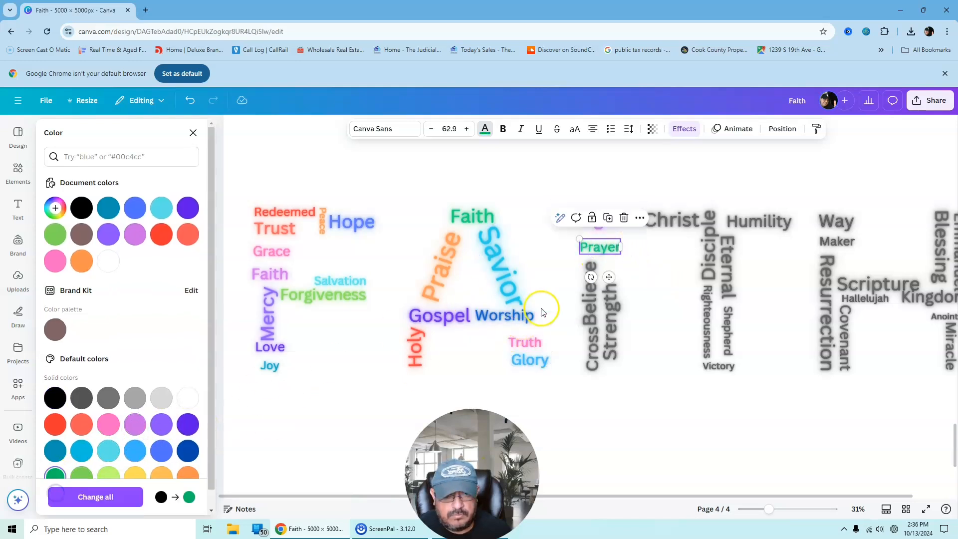
Step: Color Believe light turquoise, Strength light purple and Cross cobalt blue in the letter I
left_click(584, 314)
left_click(108, 451)
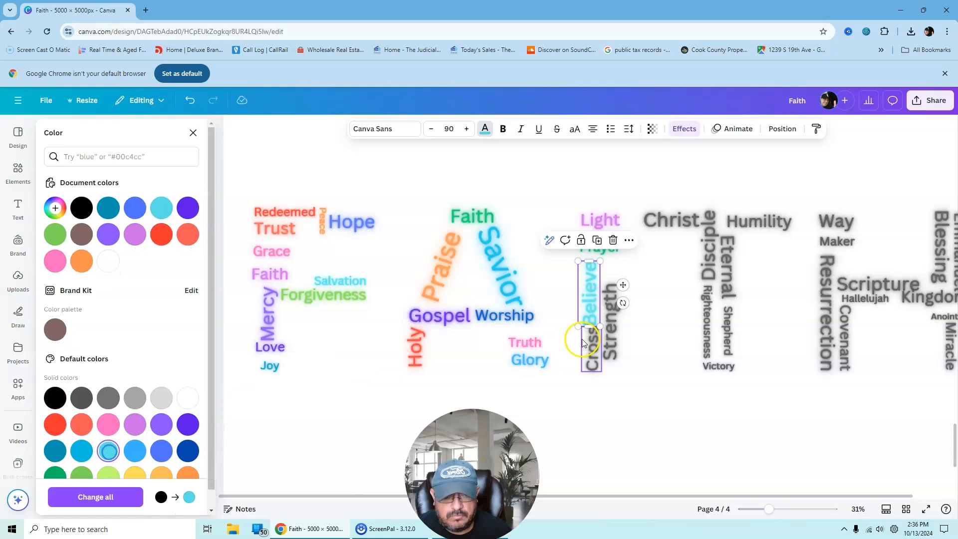
left_click(615, 330)
left_click(161, 424)
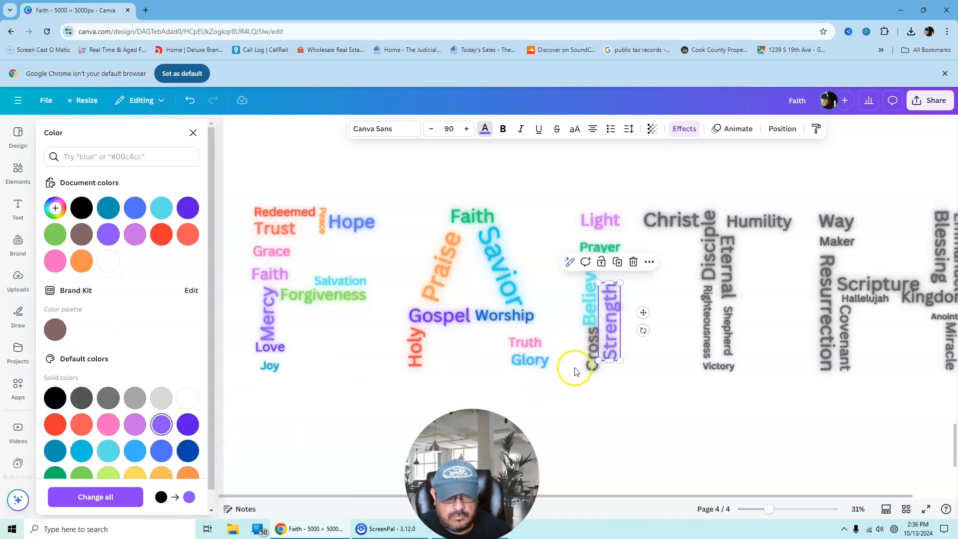
left_click(590, 364)
left_click(187, 451)
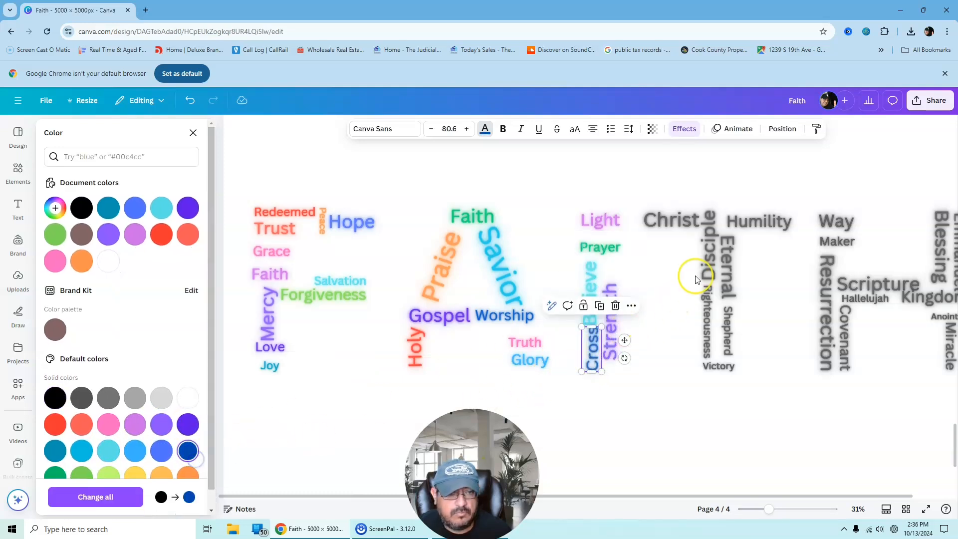
Step: Color Christ pink and Humility light blue across the top of the letter T
left_click(678, 233)
left_click(111, 434)
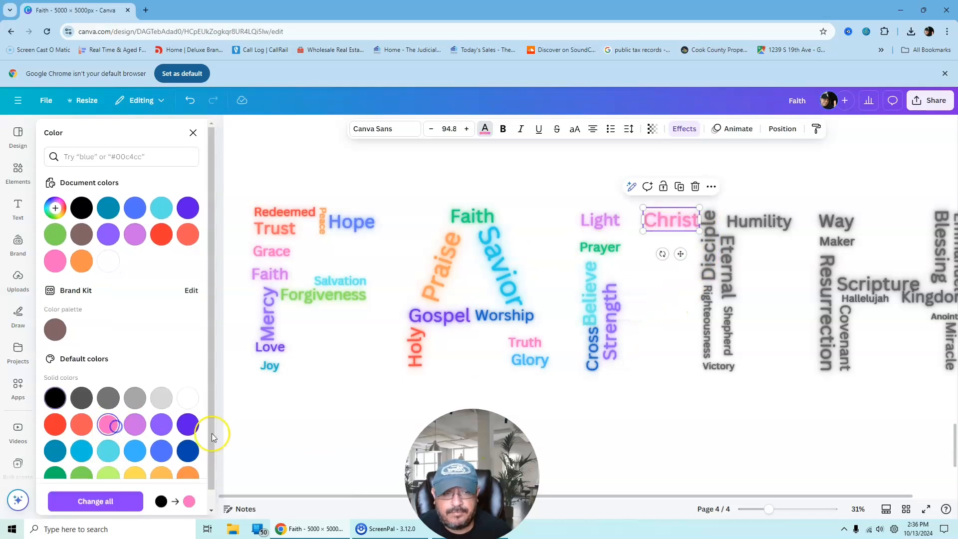
left_click(749, 222)
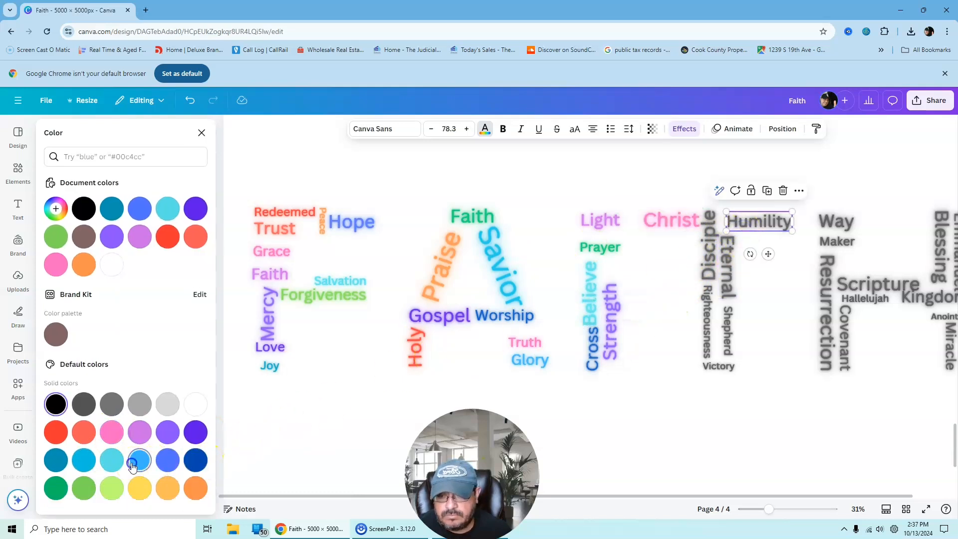
left_click(161, 469)
Step: Color Disciple light orange and Eternal lime in the stem of the letter T
left_click(704, 242)
left_click(168, 488)
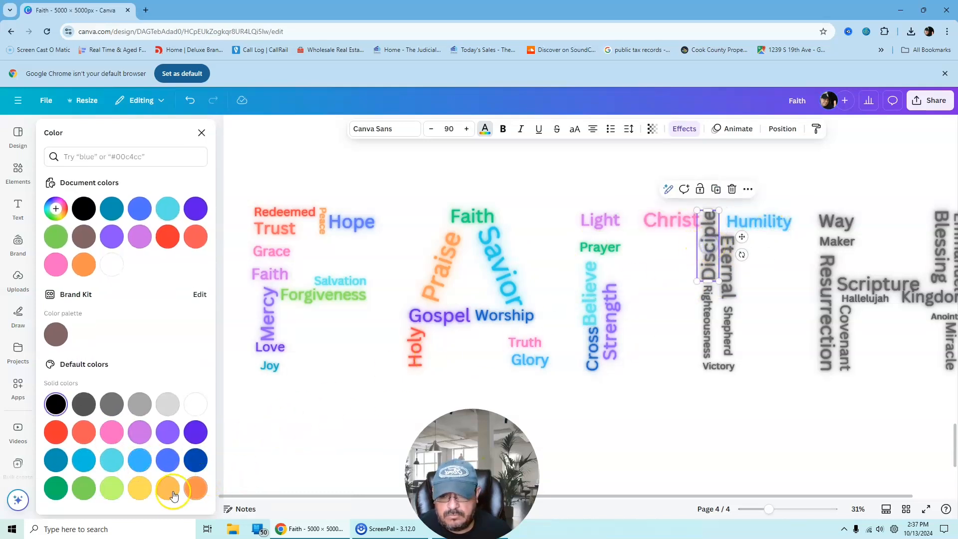
left_click(727, 260)
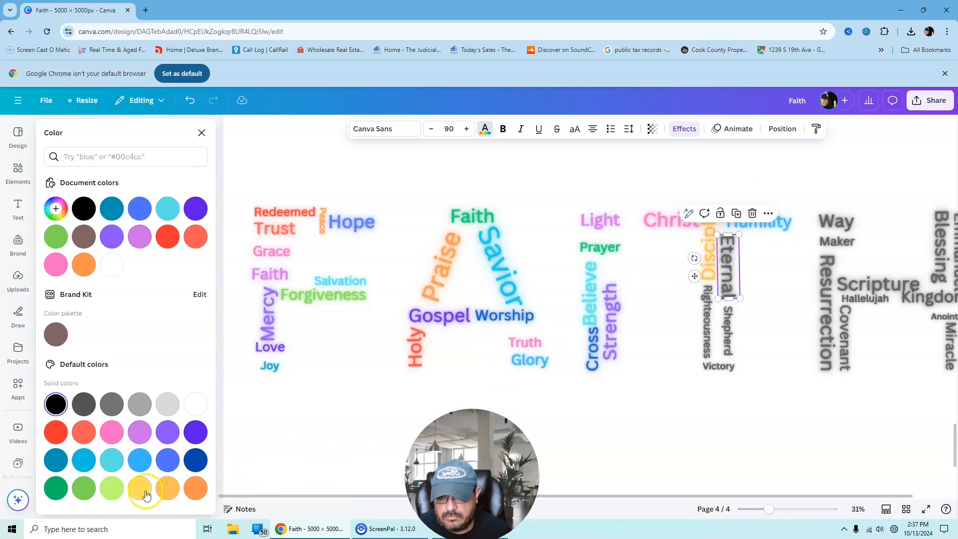
left_click(110, 491)
Step: Color Shepherd and Victory aqua blue and Righteousness dark green in the letter T
left_click(728, 327)
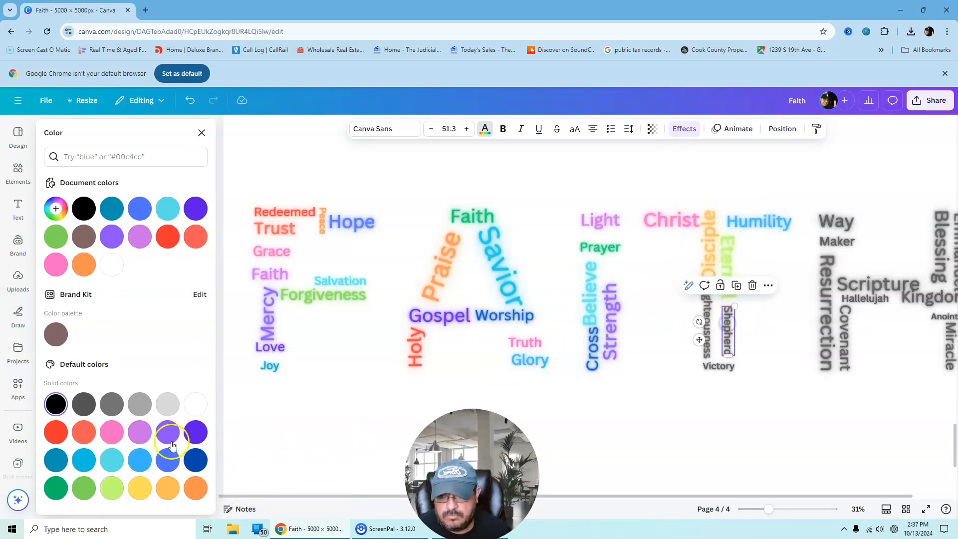
left_click(94, 464)
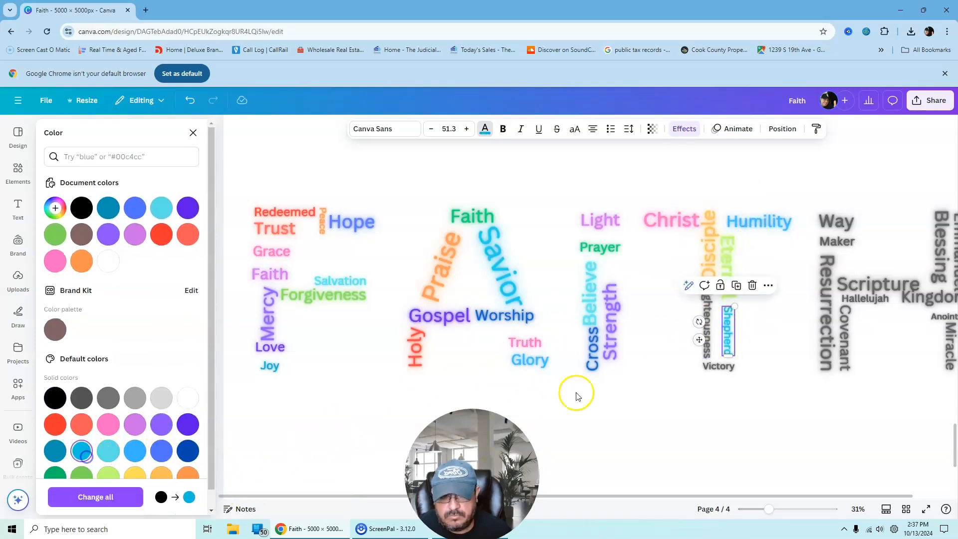
left_click(707, 323)
left_click(56, 488)
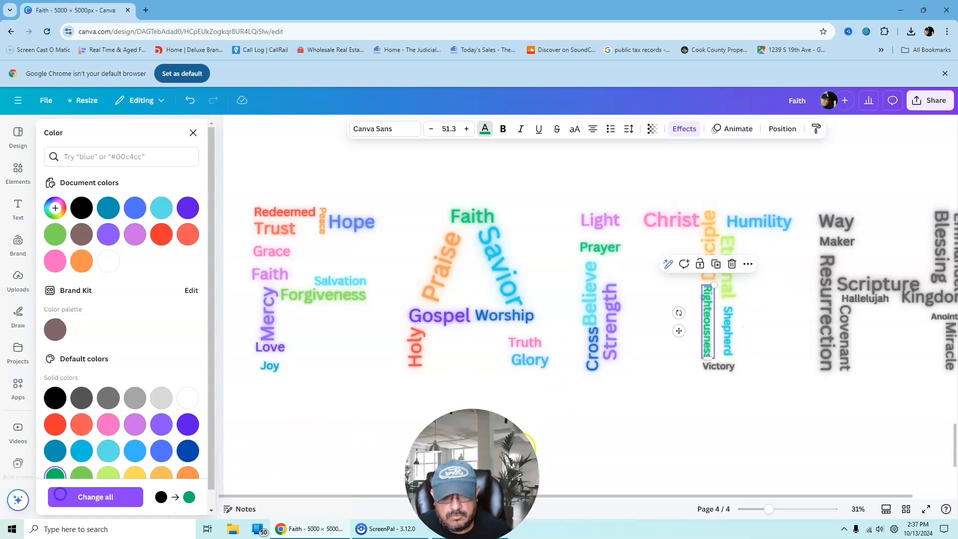
left_click(726, 366)
left_click(84, 460)
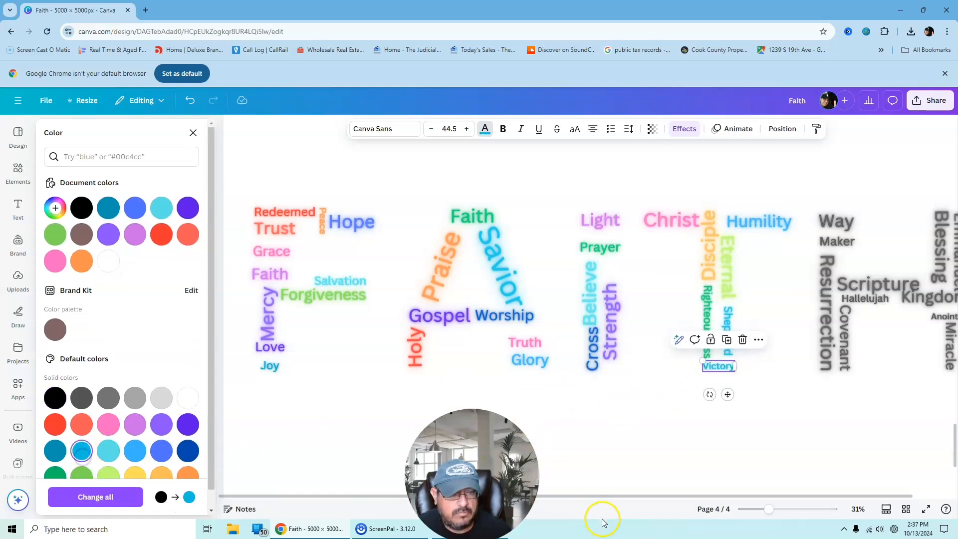
Step: Color Resurrection pink in the letter H using the default solid colors
left_click(767, 495)
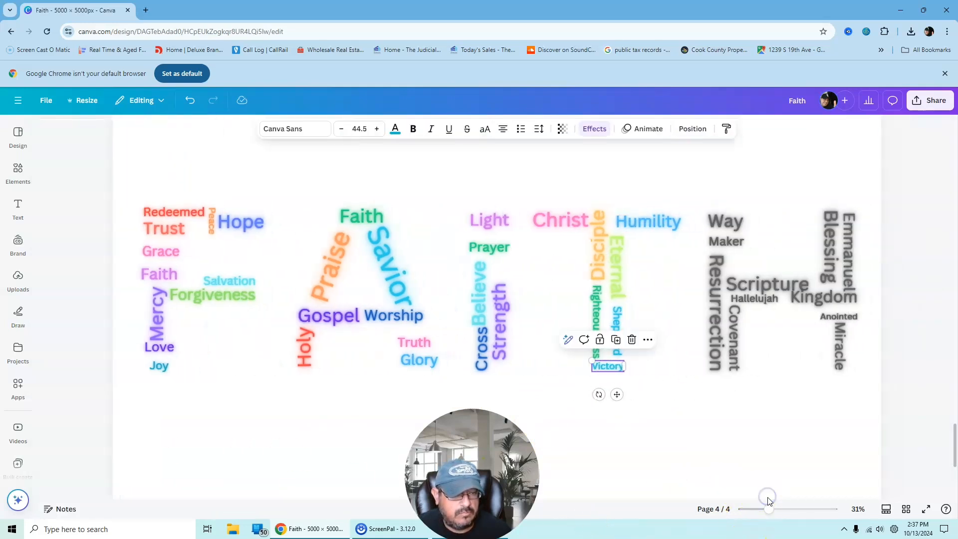
left_click(717, 313)
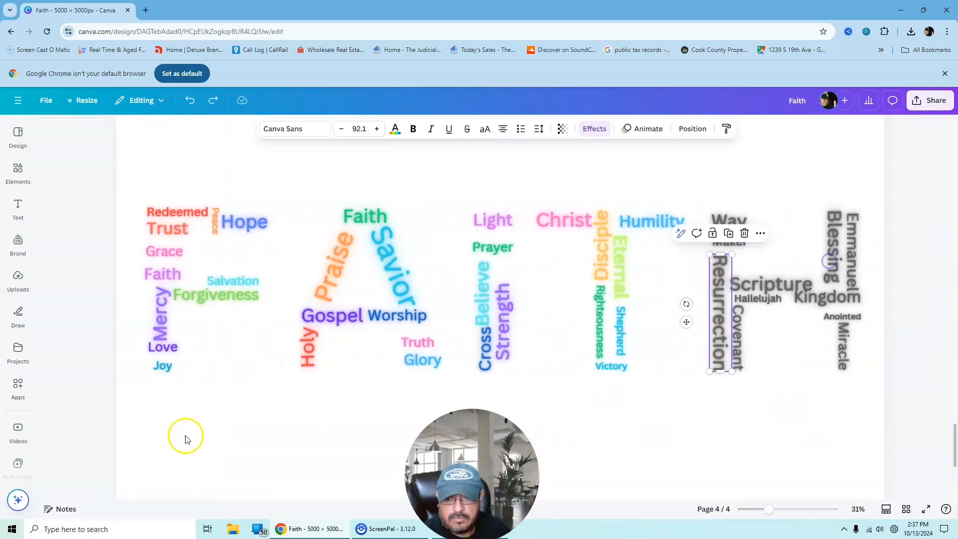
left_click(394, 129)
left_click(115, 448)
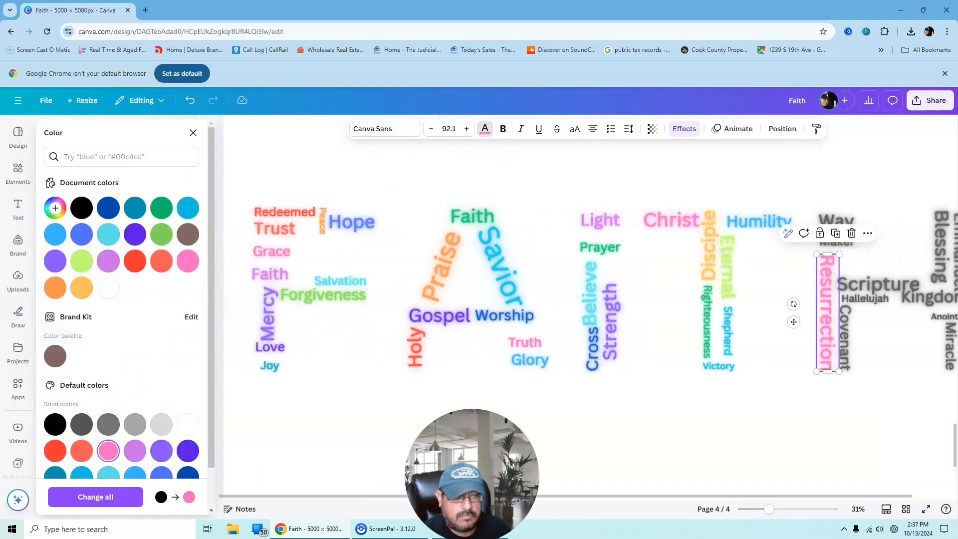
Step: Color Covenant light turquoise and Hallelujah dark green in the letter H
left_click(852, 336)
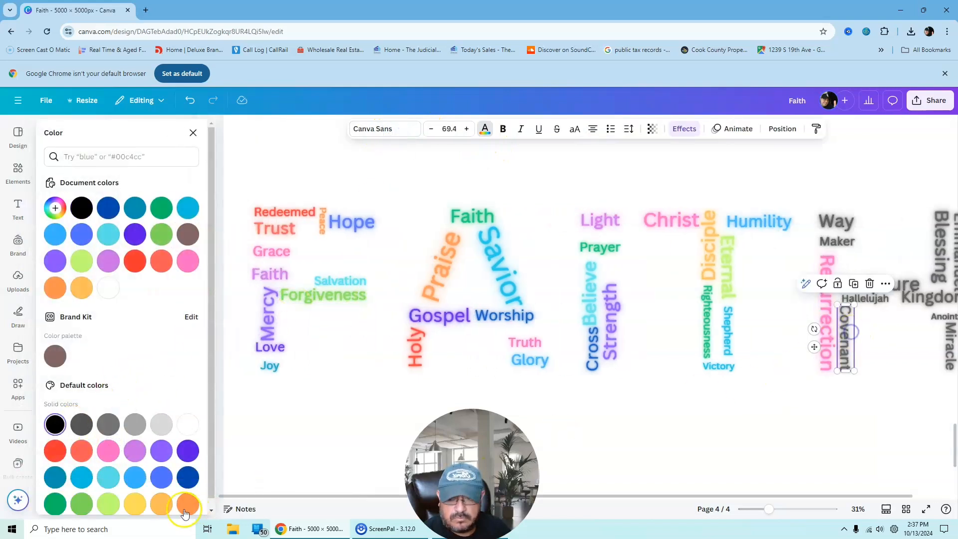
left_click(109, 474)
left_click(855, 299)
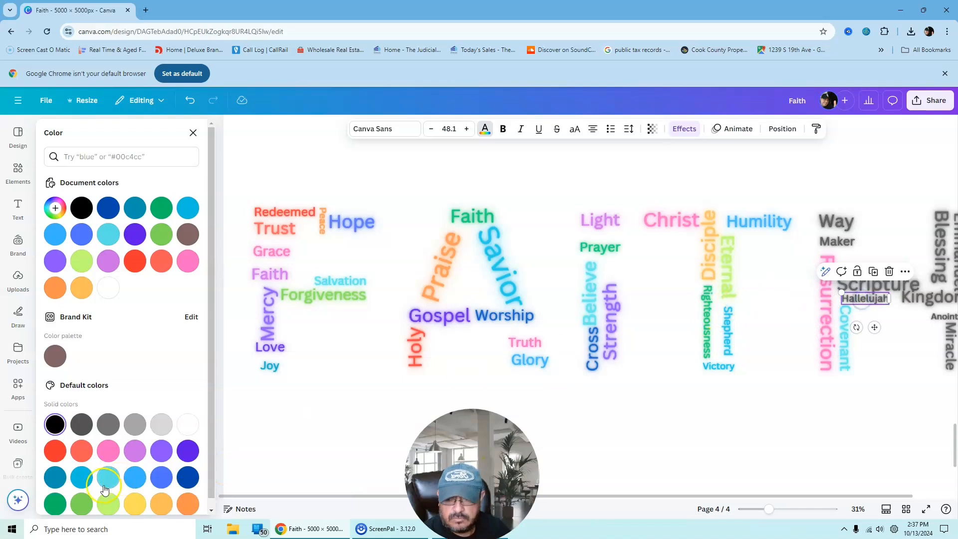
left_click(52, 506)
Step: Color Scripture lime, Way royal blue and Maker light turquoise in the letter H
left_click(866, 283)
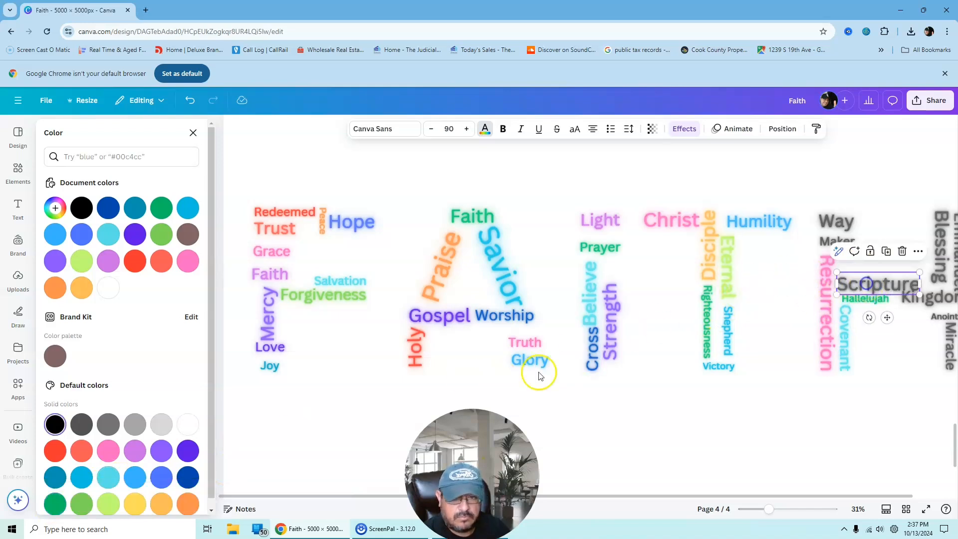
left_click(107, 505)
left_click(836, 221)
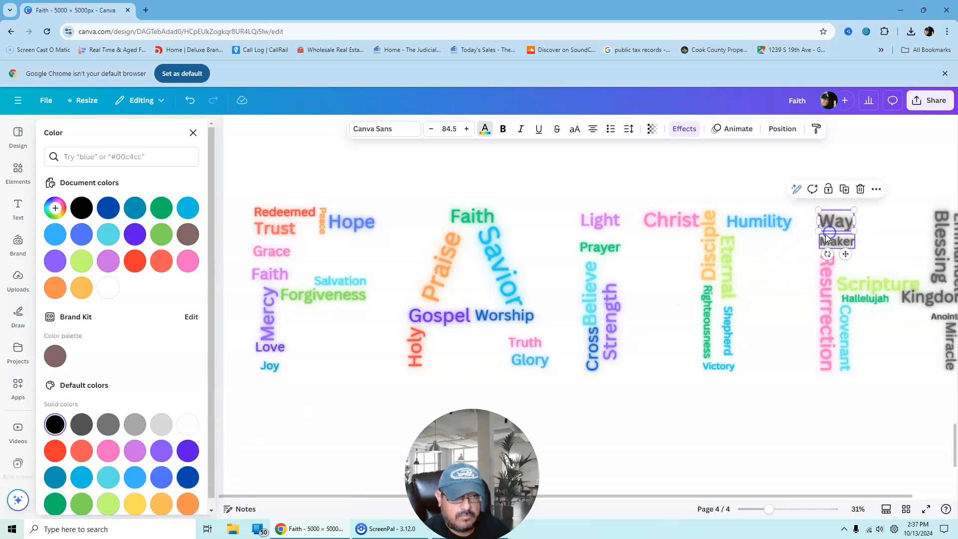
left_click(161, 477)
left_click(837, 242)
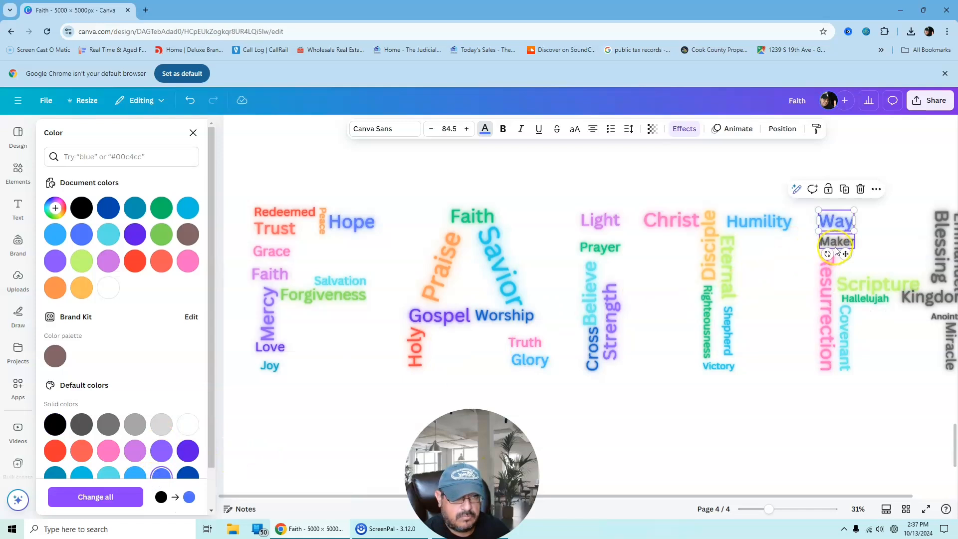
left_click(108, 477)
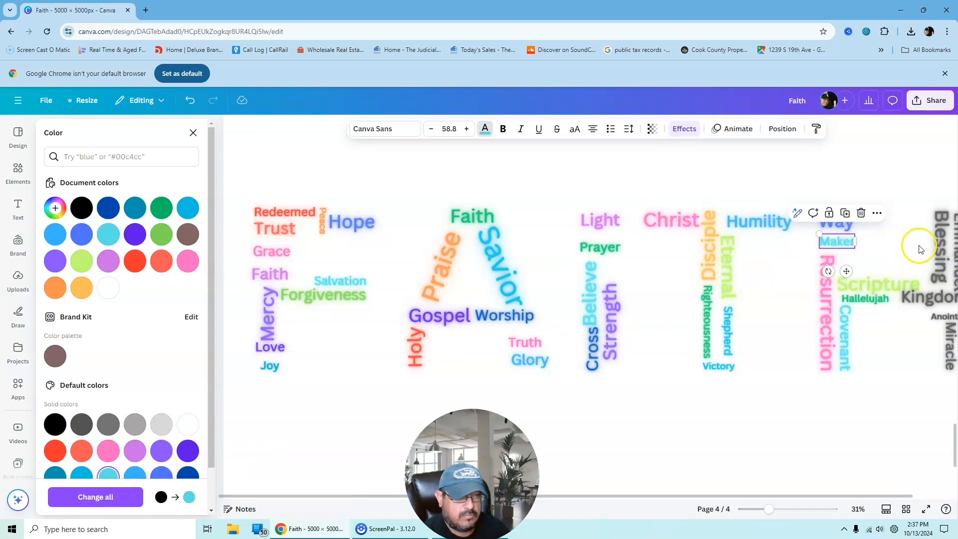
Step: Color Emmanuel coral red, Blessing pink and Kingdom cobalt blue in the letter H
left_click(950, 249)
left_click(82, 451)
left_click(914, 305)
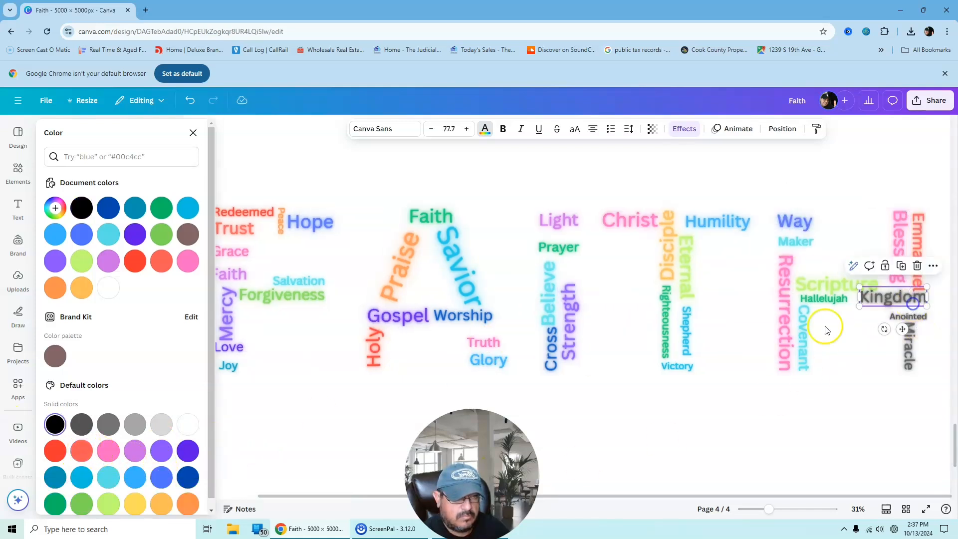
left_click(188, 477)
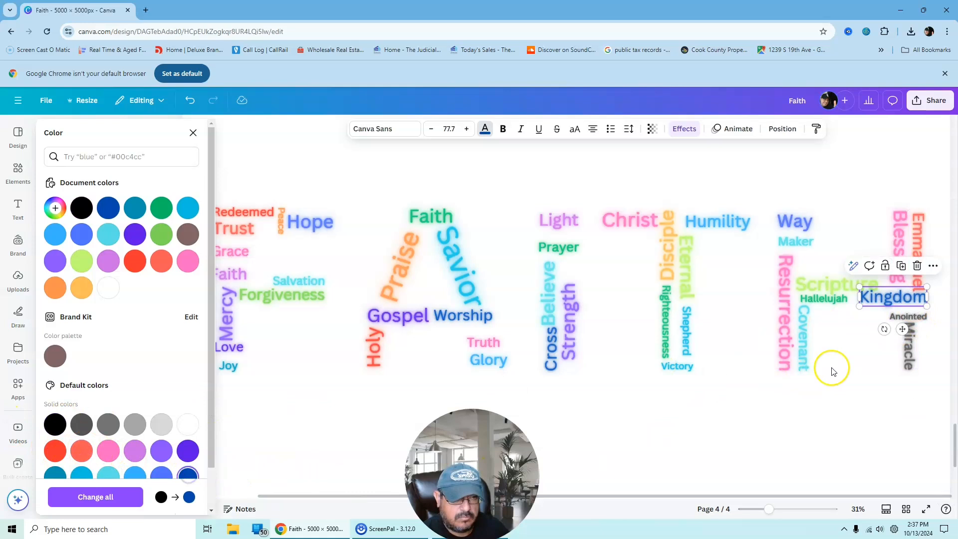
Step: Color Anointed aqua blue and Miracle light purple in the letter H, and deselect the text
left_click(914, 319)
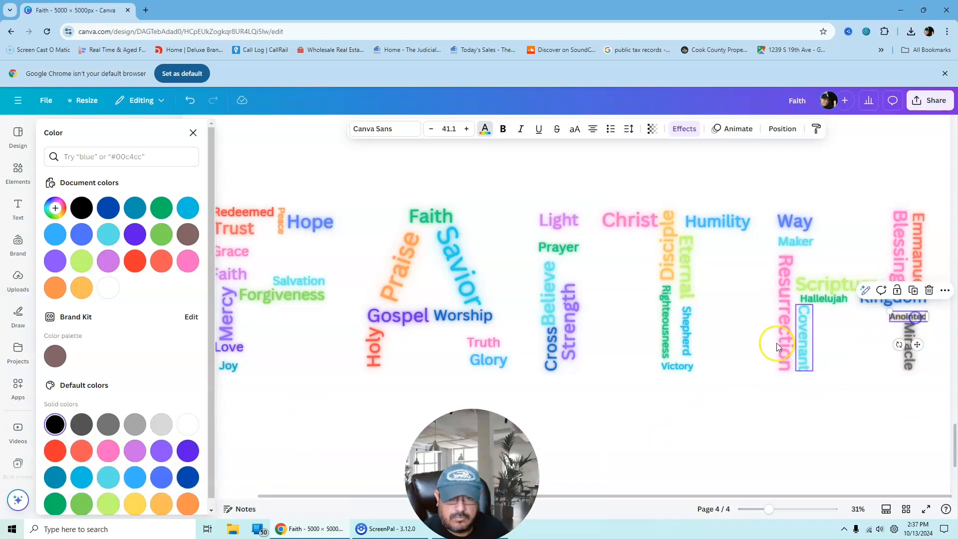
left_click(83, 475)
left_click(907, 363)
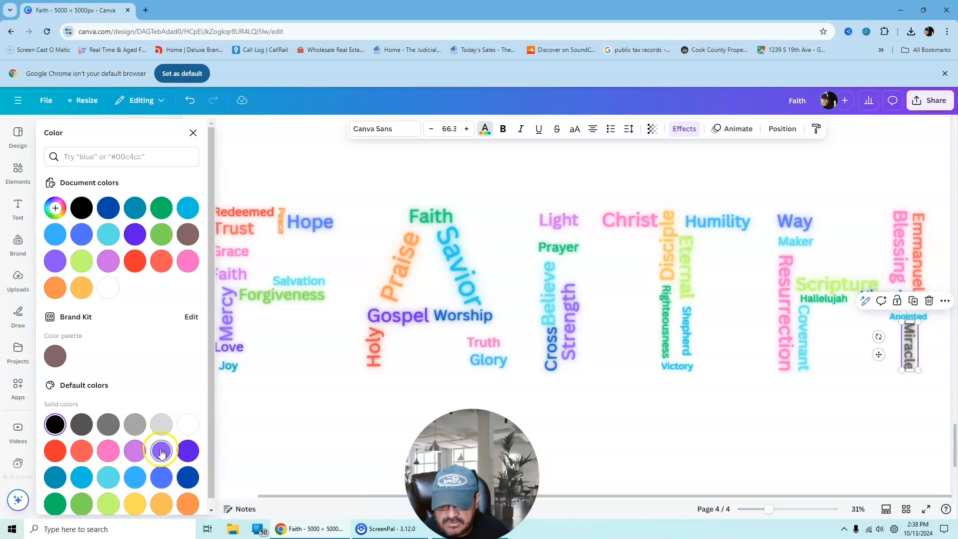
left_click(135, 450)
left_click(738, 438)
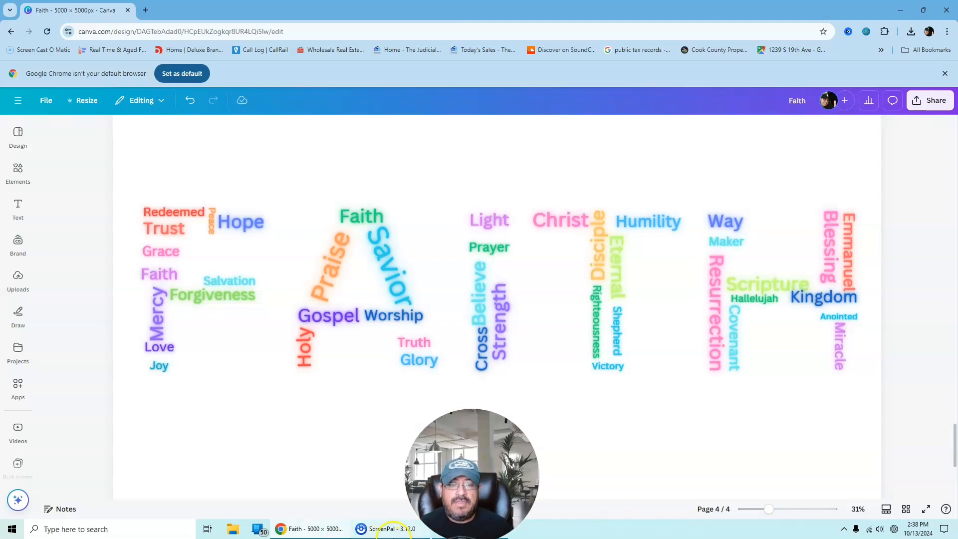
left_click(394, 475)
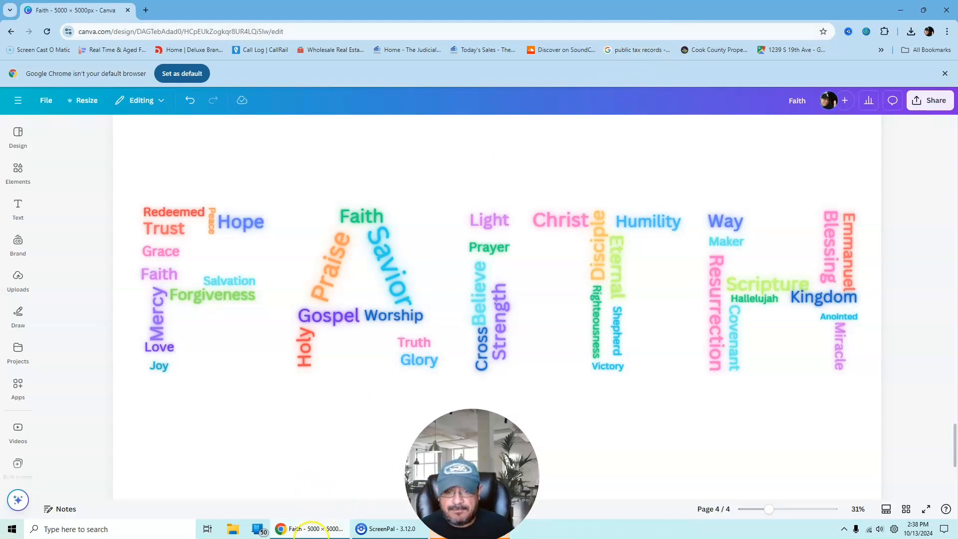
scroll(310, 387, "down", 3)
scroll(365, 387, "up", 3)
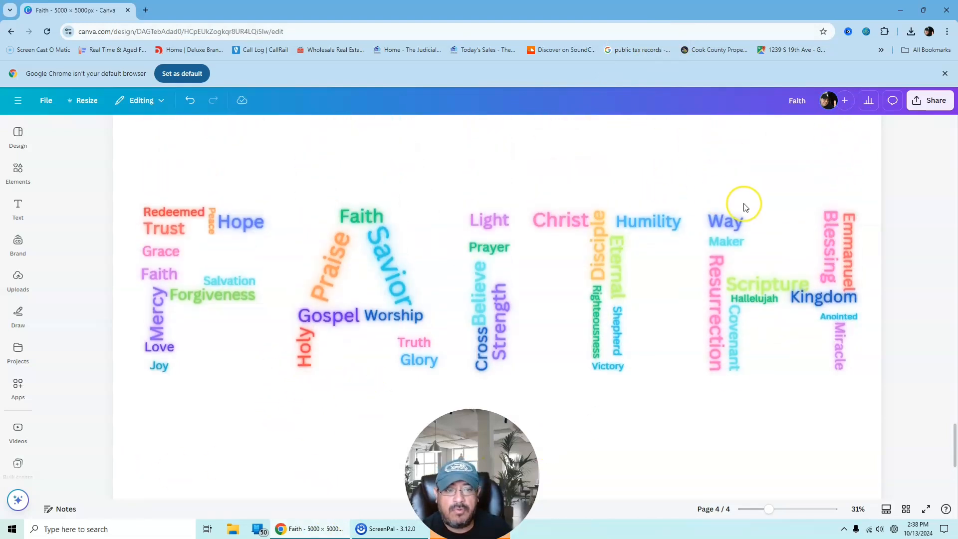
Step: Title page 4 "Neon"
left_click_drag(768, 509, 748, 509)
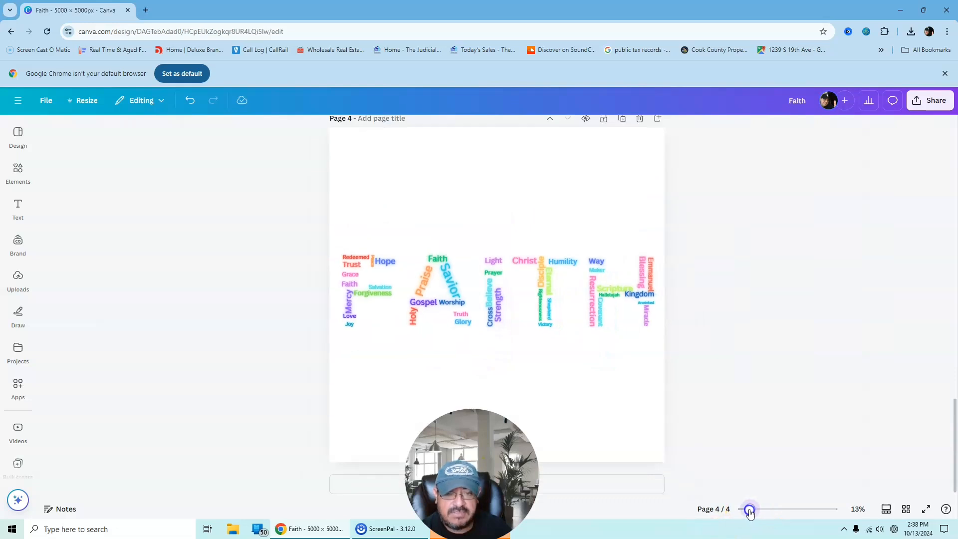
left_click(941, 103)
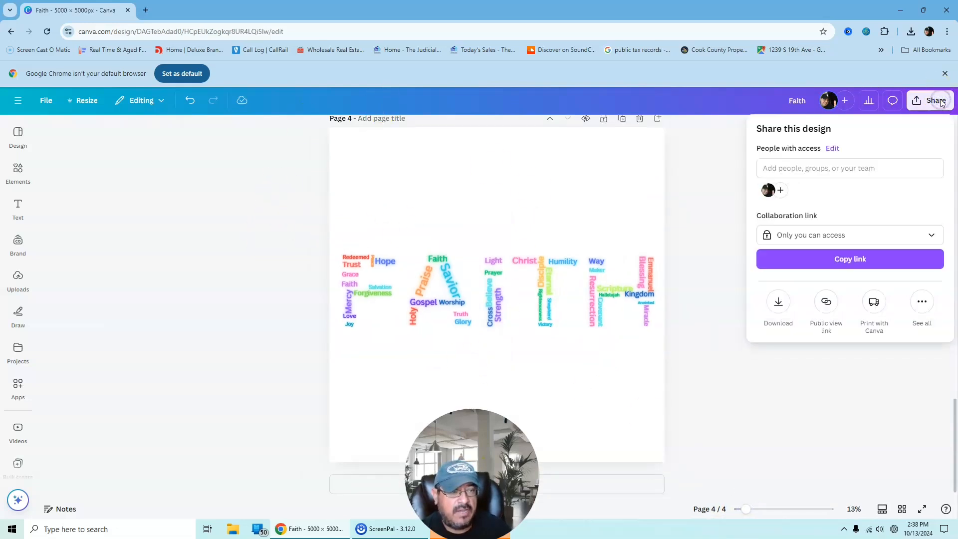
left_click(778, 307)
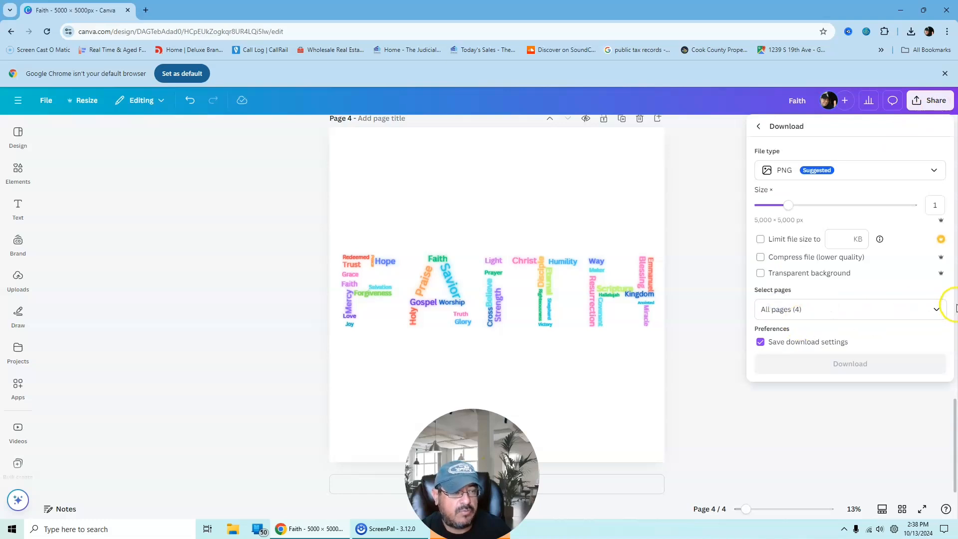
left_click(400, 121)
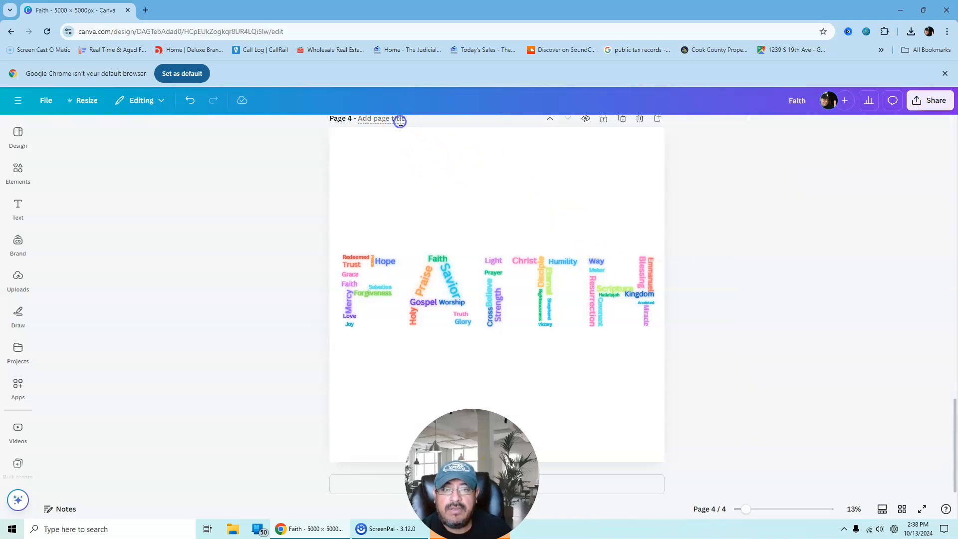
type("Neon")
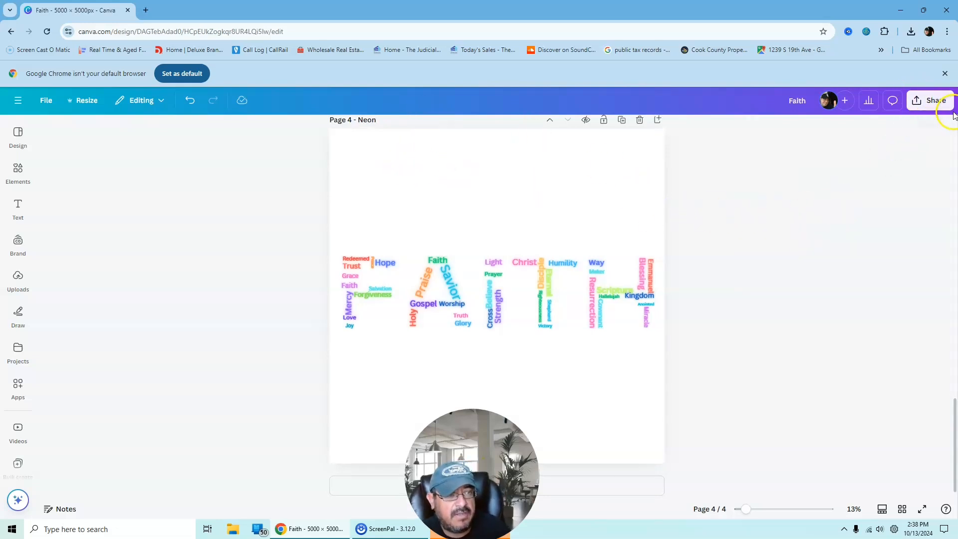
Step: Download only page 4, Neon, as a PNG with a transparent background
left_click(931, 101)
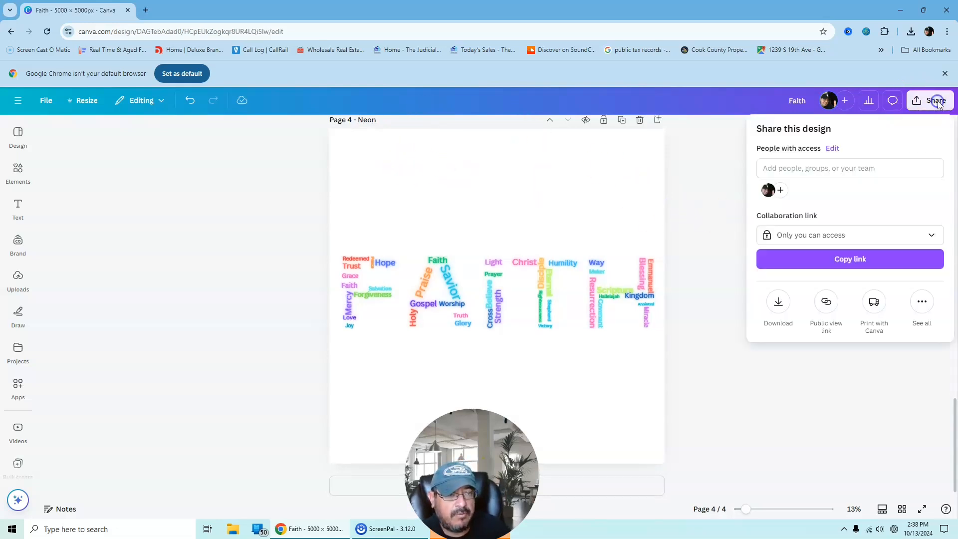
left_click(780, 303)
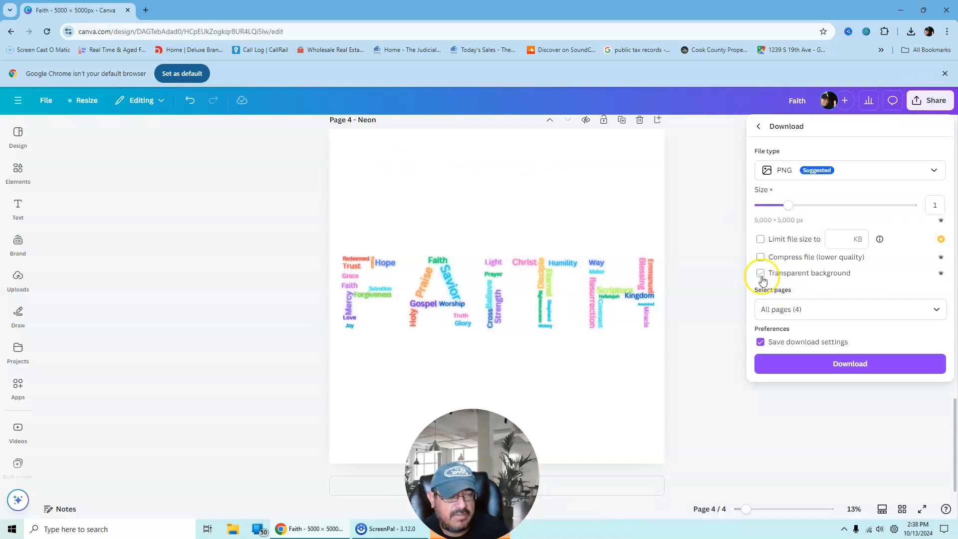
left_click(936, 309)
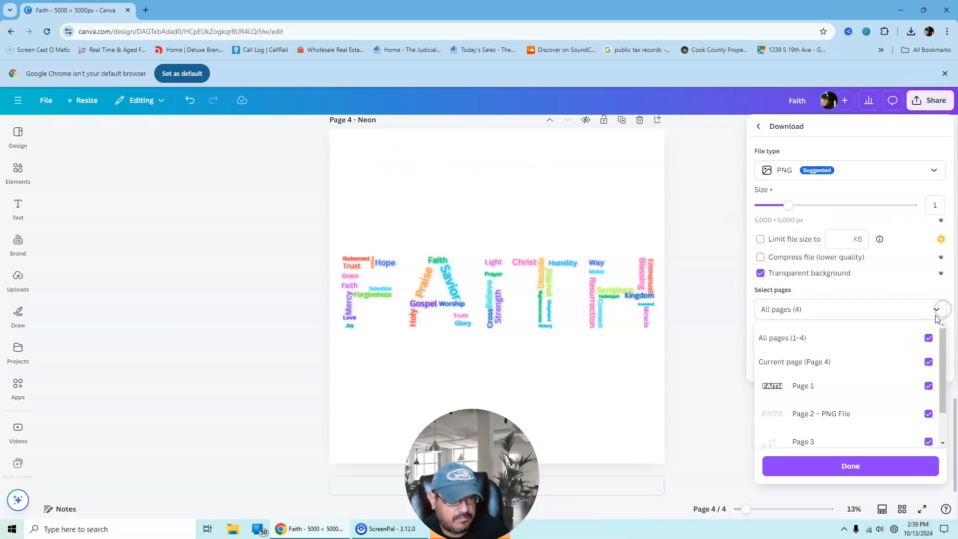
left_click(929, 339)
scroll(941, 359, "down", 2)
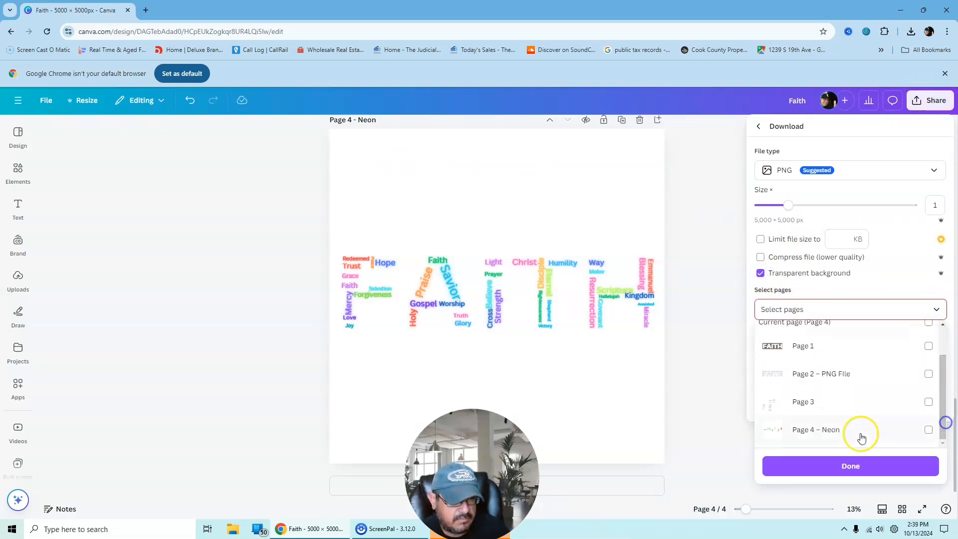
left_click(928, 429)
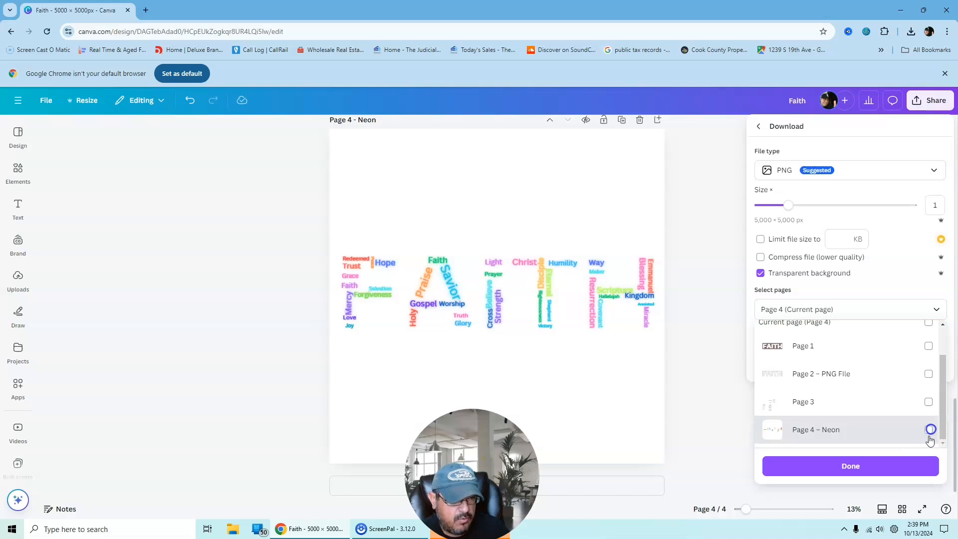
left_click(849, 465)
left_click(865, 366)
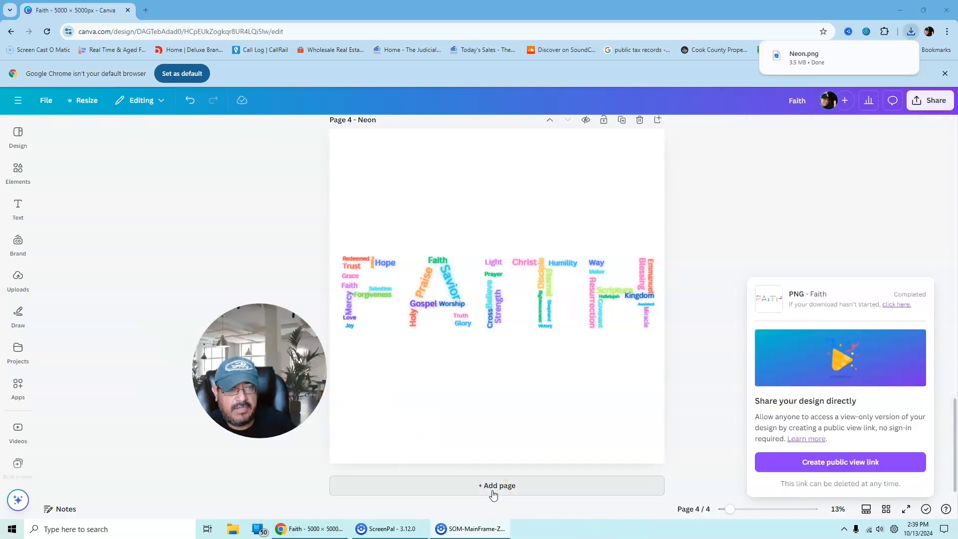
Step: Add a fifth page, place the downloaded Neon.png on it and enlarge the image to fill the page
left_click(493, 486)
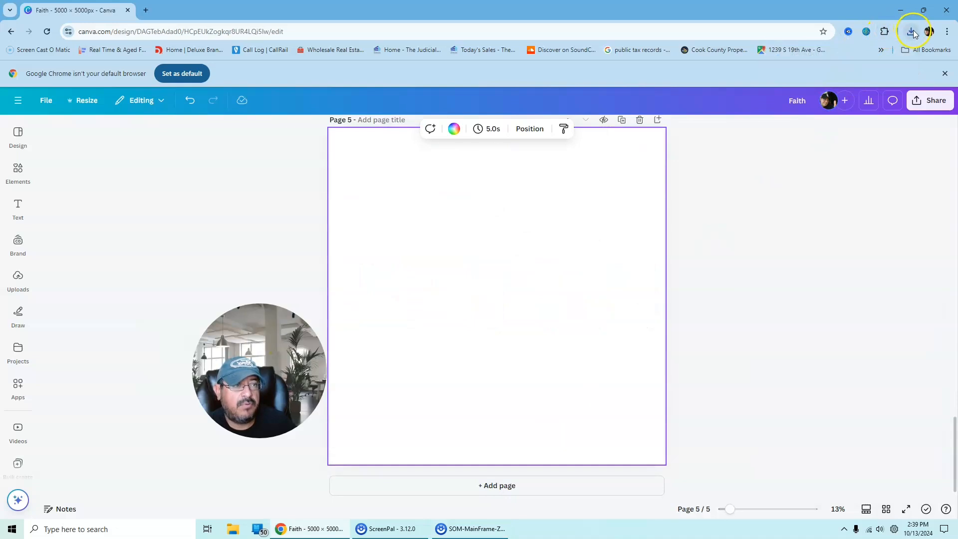
left_click(912, 33)
left_click_drag(818, 75, 458, 278)
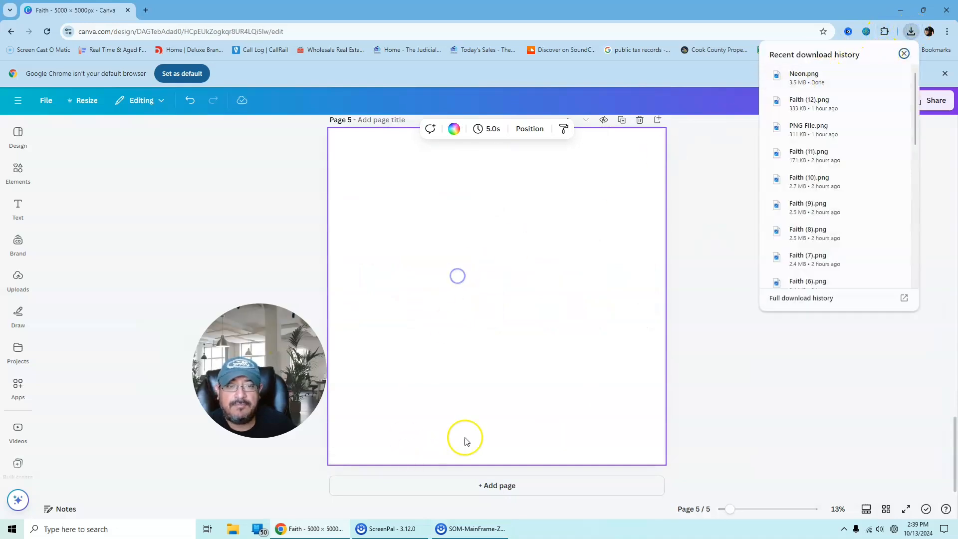
left_click_drag(492, 375, 427, 307)
left_click_drag(536, 337, 664, 464)
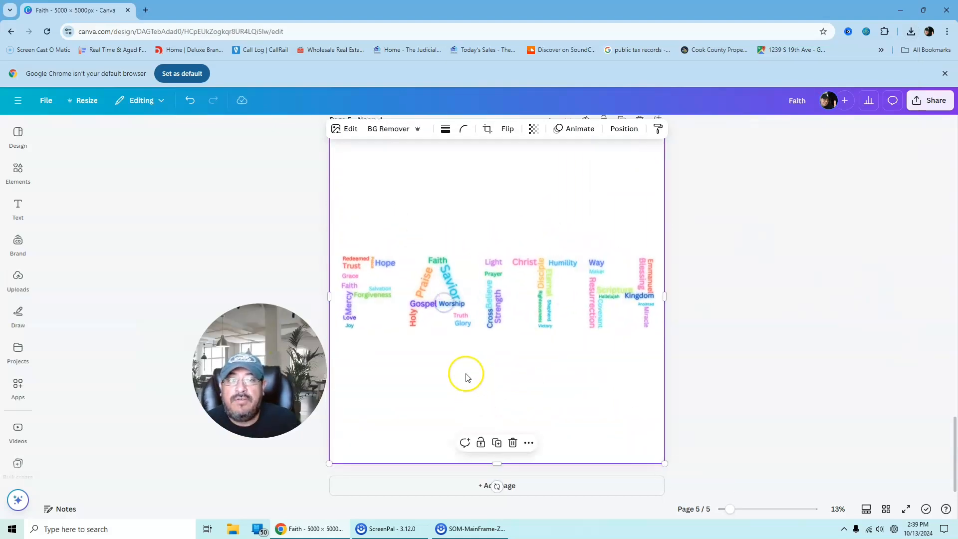
Step: Check the layers of page 5 and apply the Outline shadow effect to the FAITH image
left_click(624, 129)
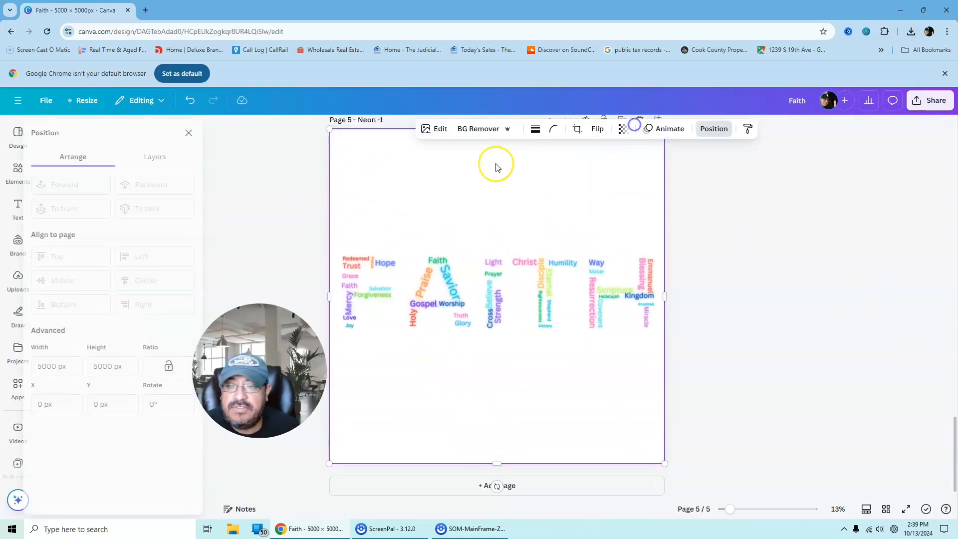
left_click(162, 160)
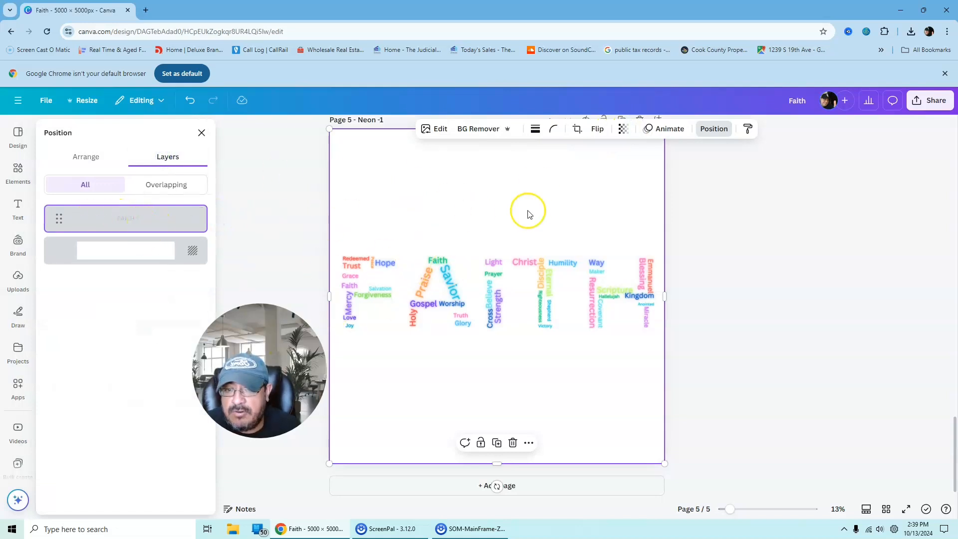
left_click(438, 130)
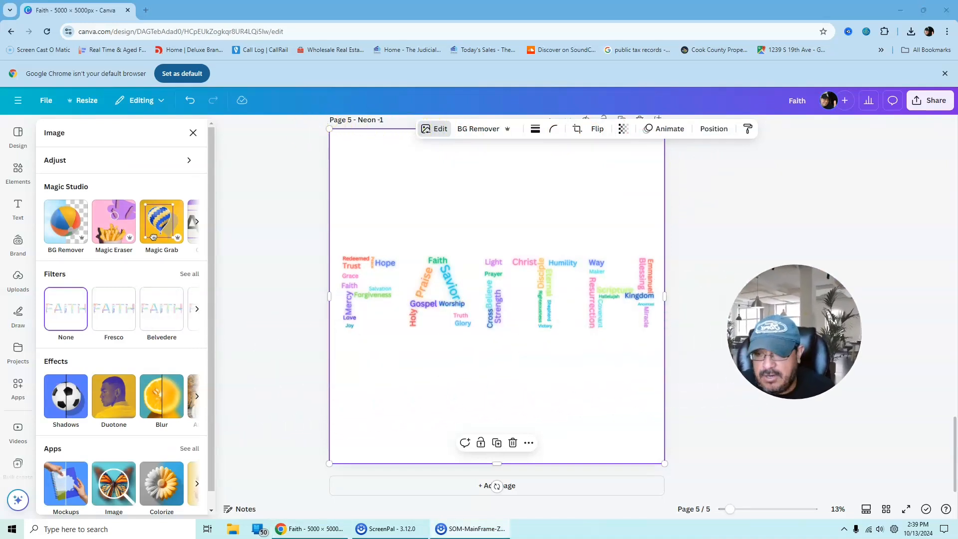
left_click(67, 398)
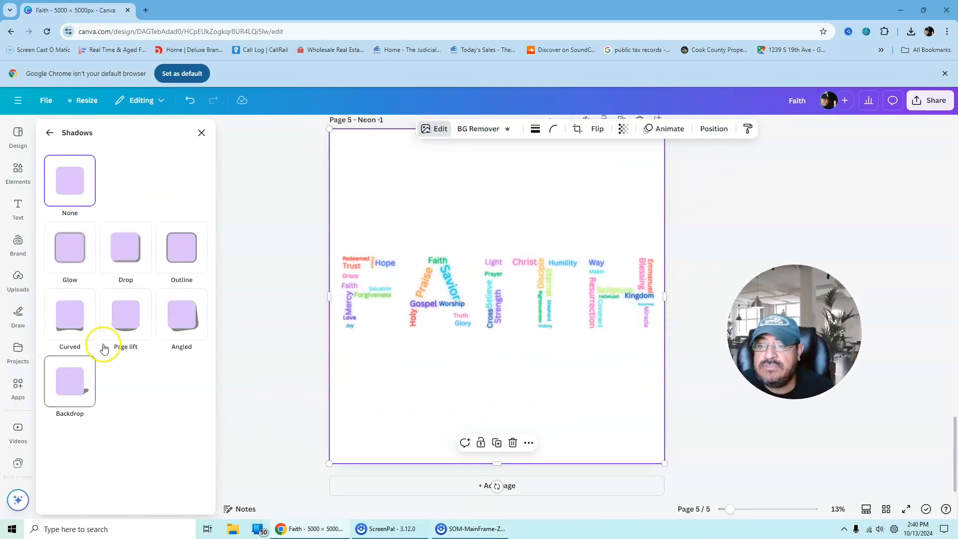
left_click(180, 258)
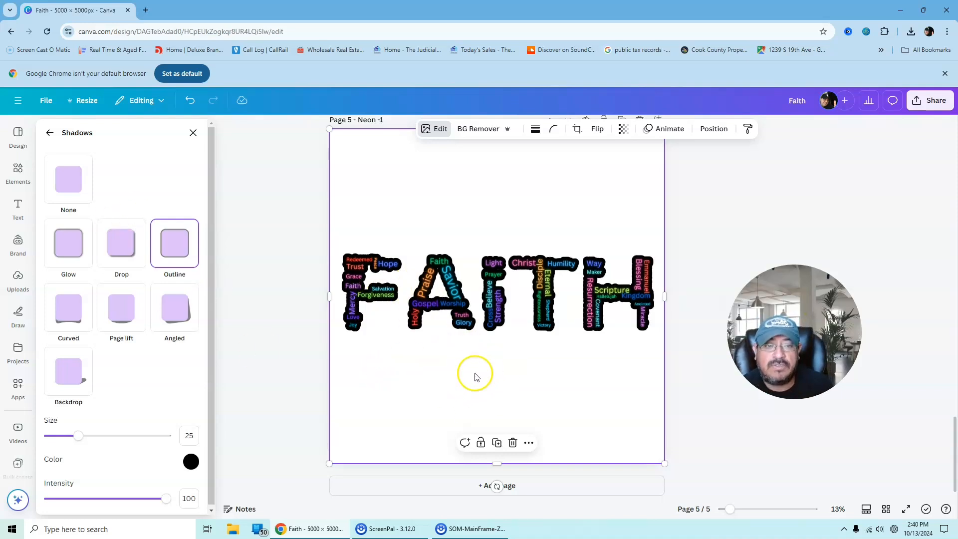
scroll(564, 352, "up", 2)
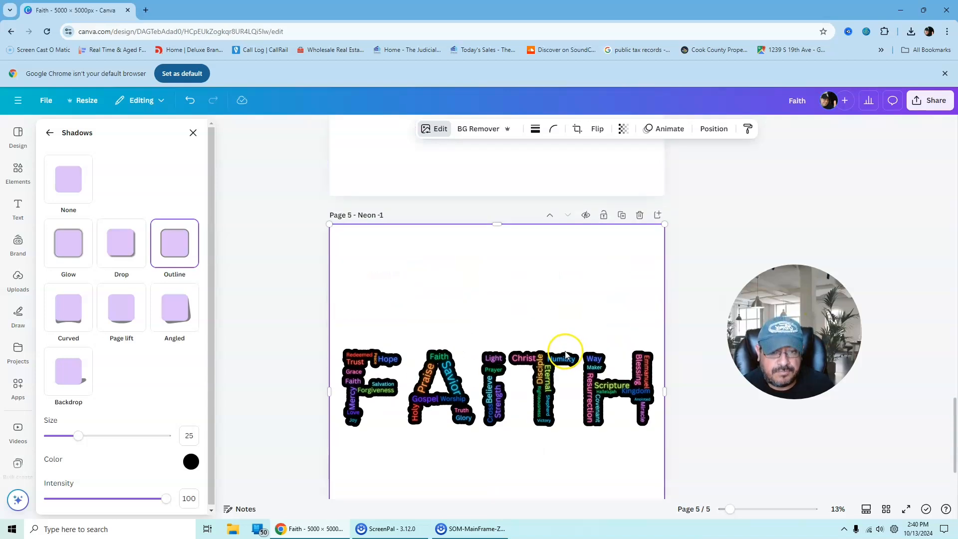
scroll(564, 352, "down", 2)
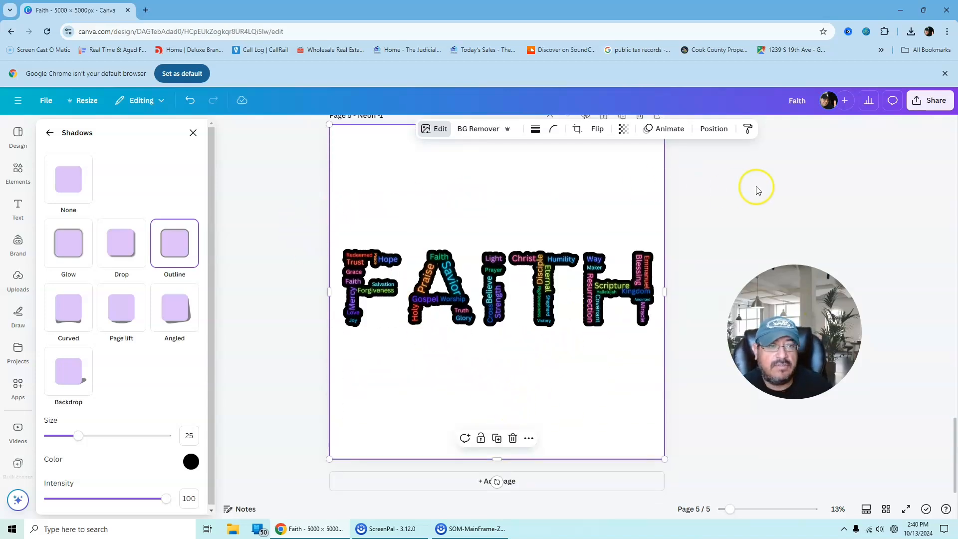
Step: Try white #FFFFFF as the outline colour of the FAITH image and return it to black #000000
left_click(932, 99)
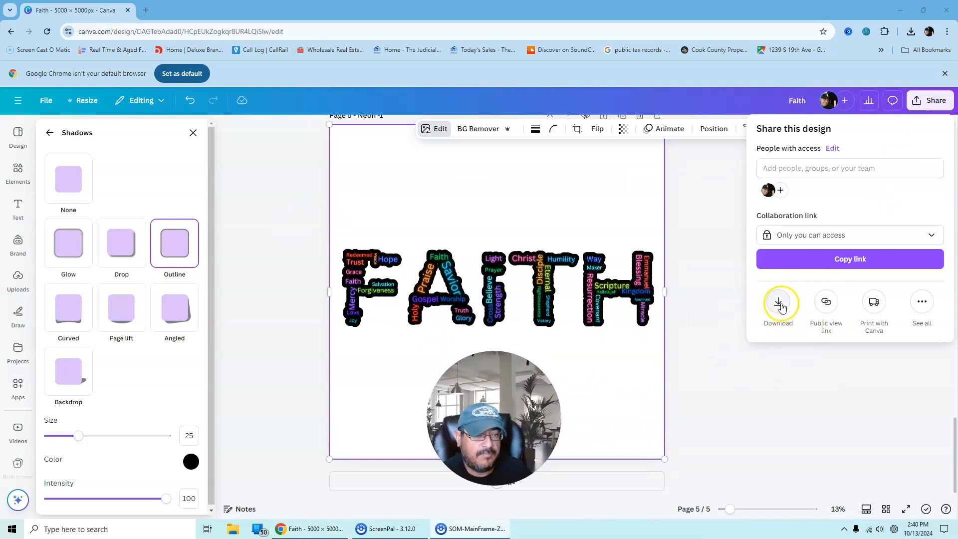
left_click(779, 302)
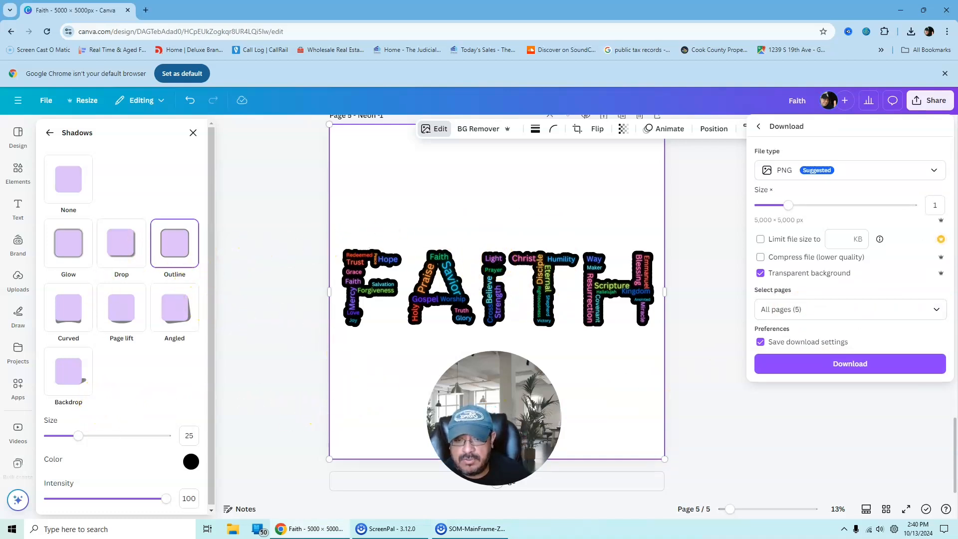
left_click(189, 464)
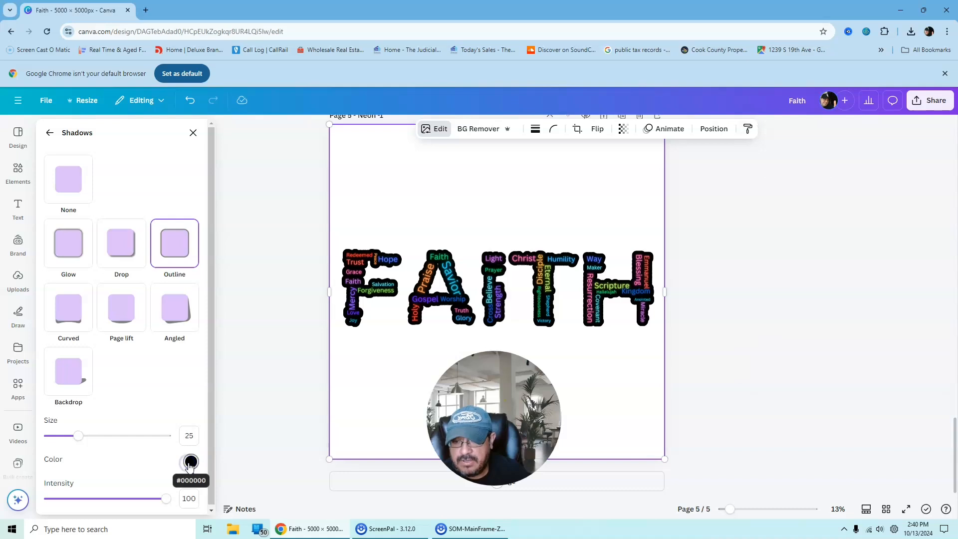
left_click(189, 463)
left_click(217, 428)
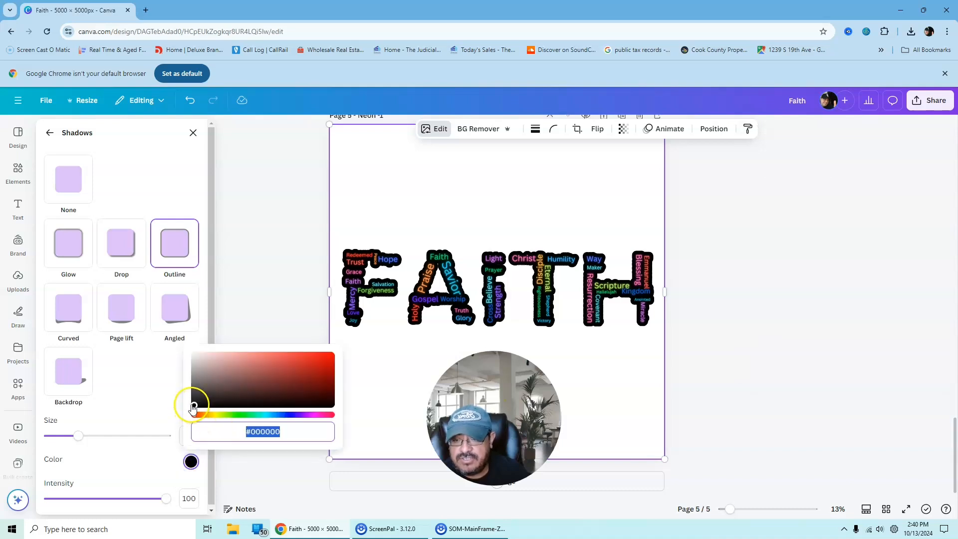
left_click_drag(194, 408, 184, 329)
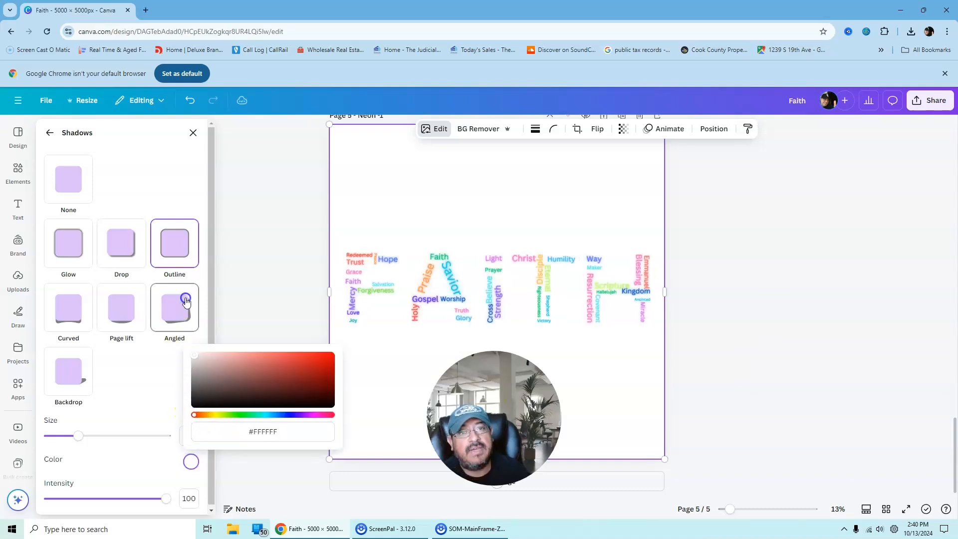
left_click_drag(187, 312, 194, 420)
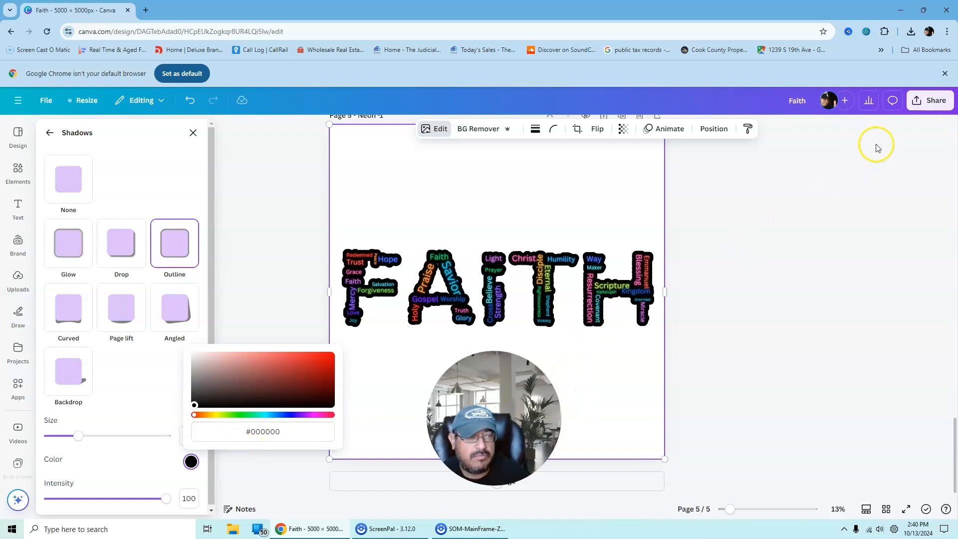
Step: Download only page 5, Neon -1, as a PNG with a transparent background
left_click(929, 100)
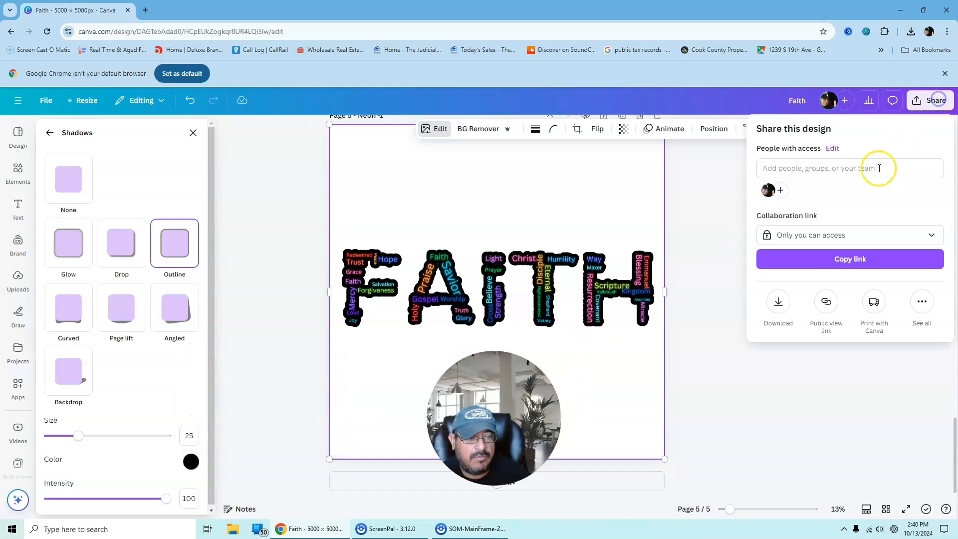
left_click(778, 301)
left_click(937, 312)
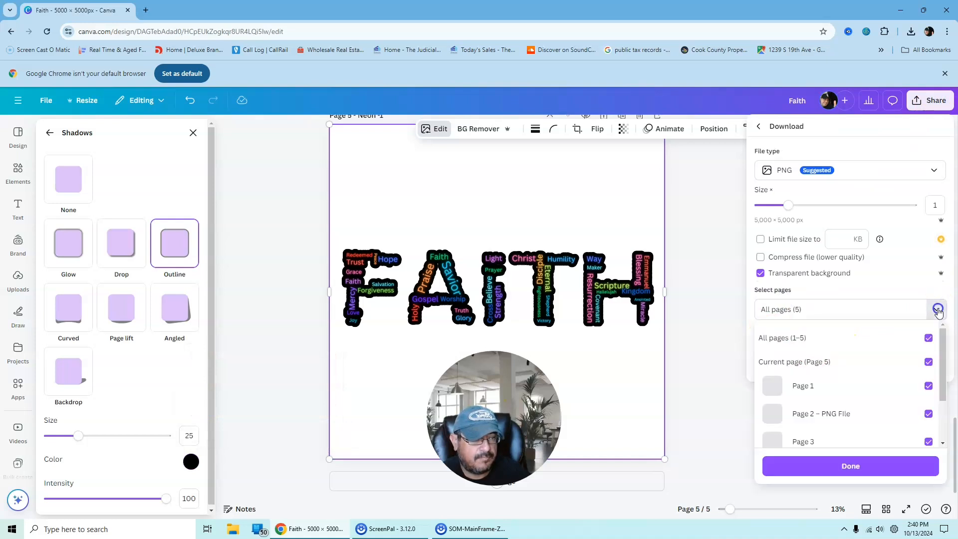
left_click(928, 336)
scroll(893, 369, "down", 2)
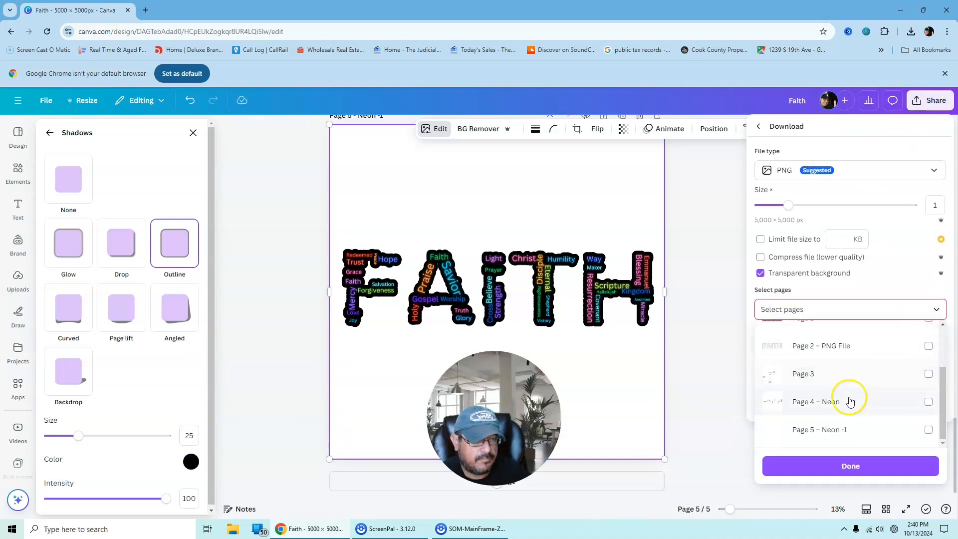
left_click(928, 431)
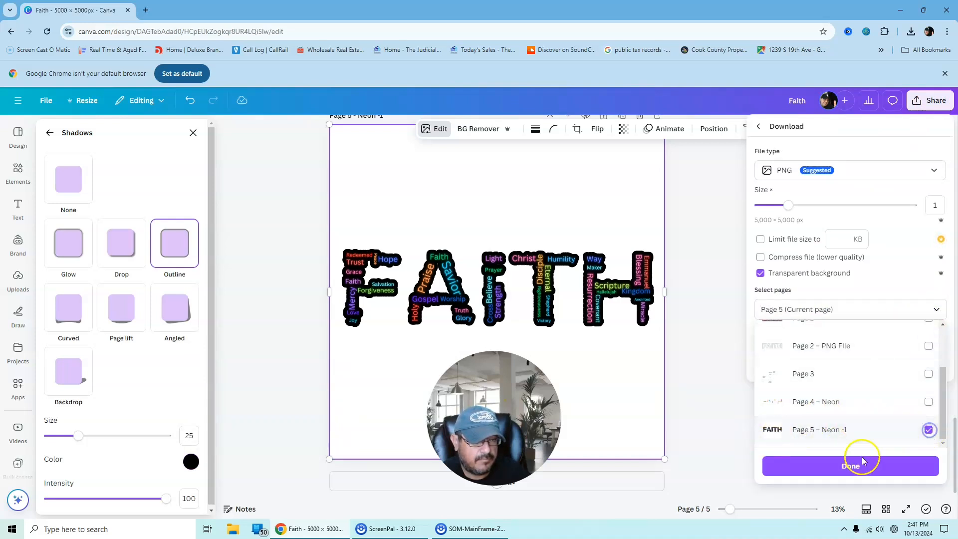
left_click(851, 466)
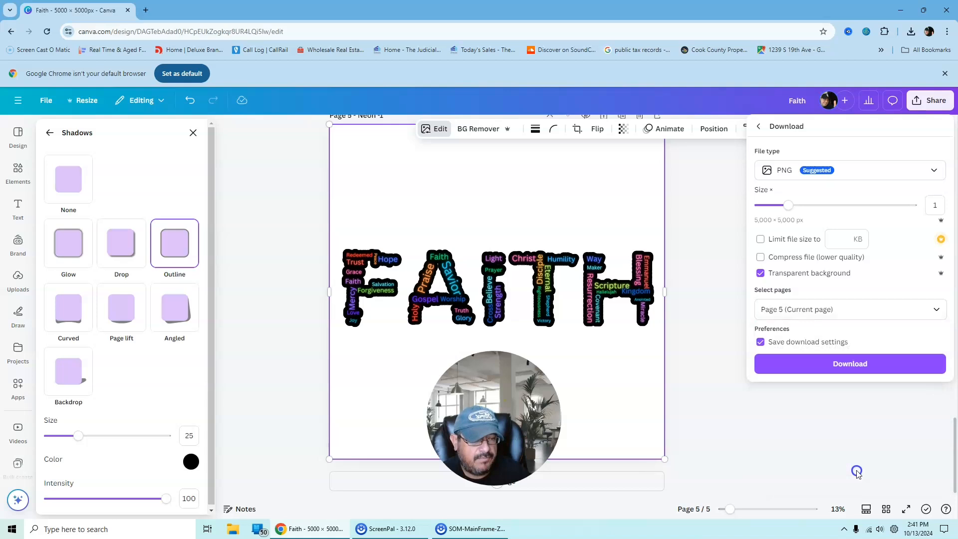
left_click(856, 364)
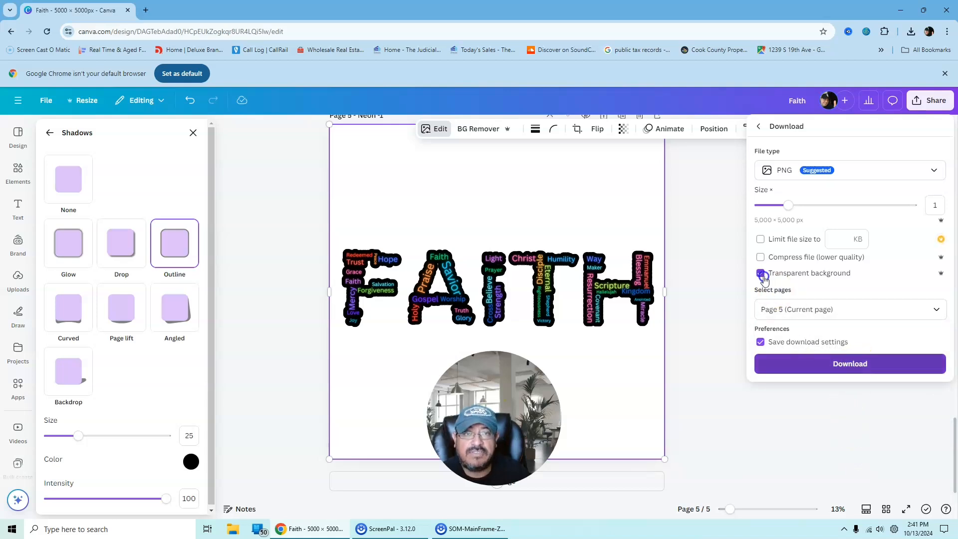
left_click(857, 364)
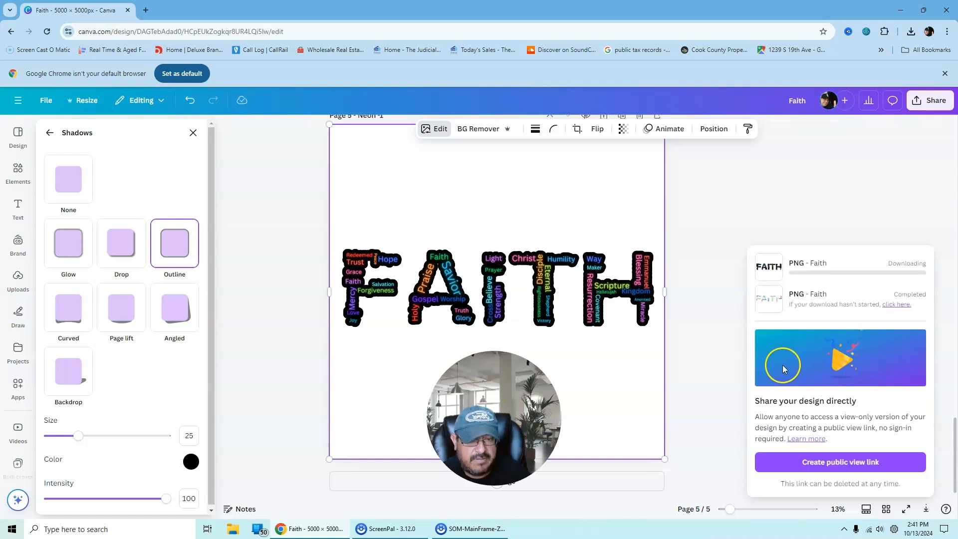
Step: Add a sixth page and title it "FInal"
left_click(192, 134)
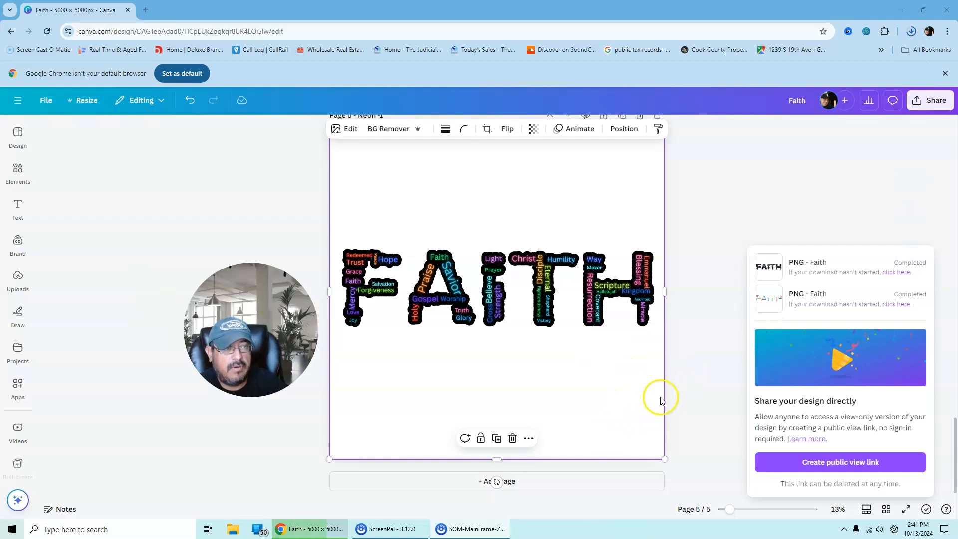
left_click(534, 485)
scroll(378, 145, "up", 1)
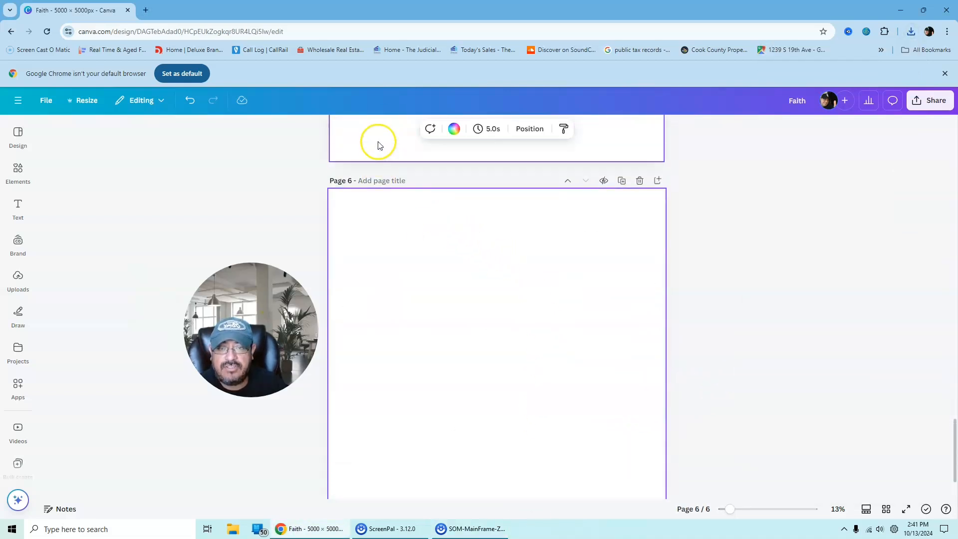
scroll(378, 145, "up", 1)
left_click(385, 215)
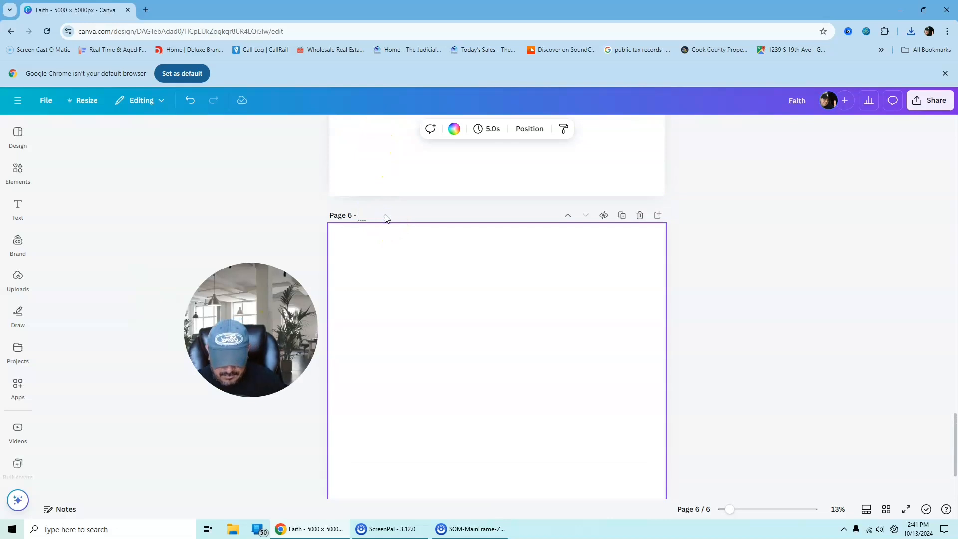
left_click(771, 285)
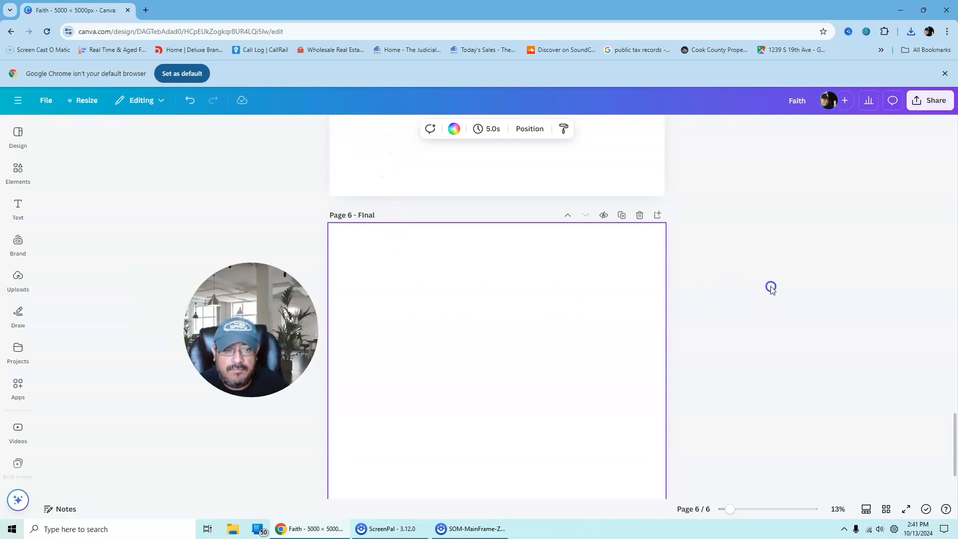
Step: Search the elements library for "Gray T Shirt"
left_click(18, 172)
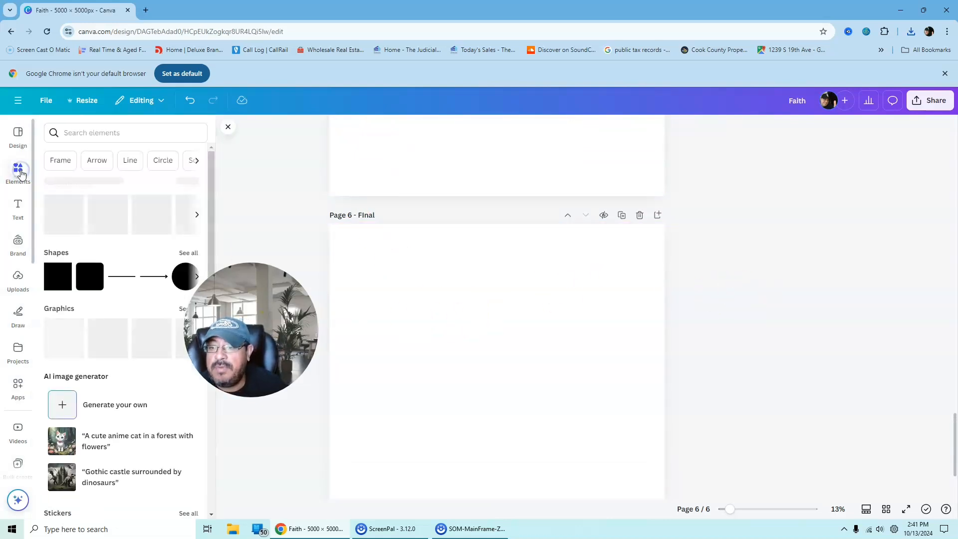
left_click(115, 134)
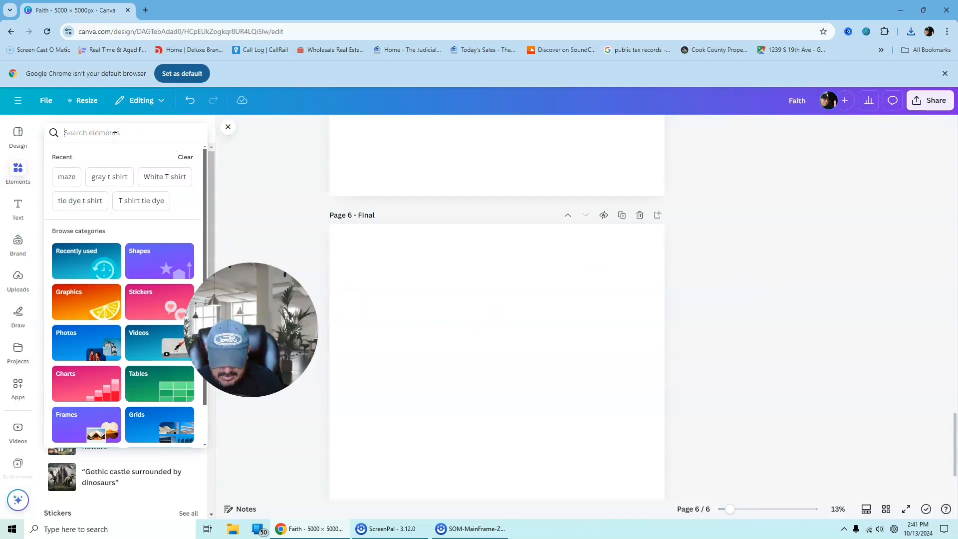
type("Gree")
key("BackSpace")
key("BackSpace")
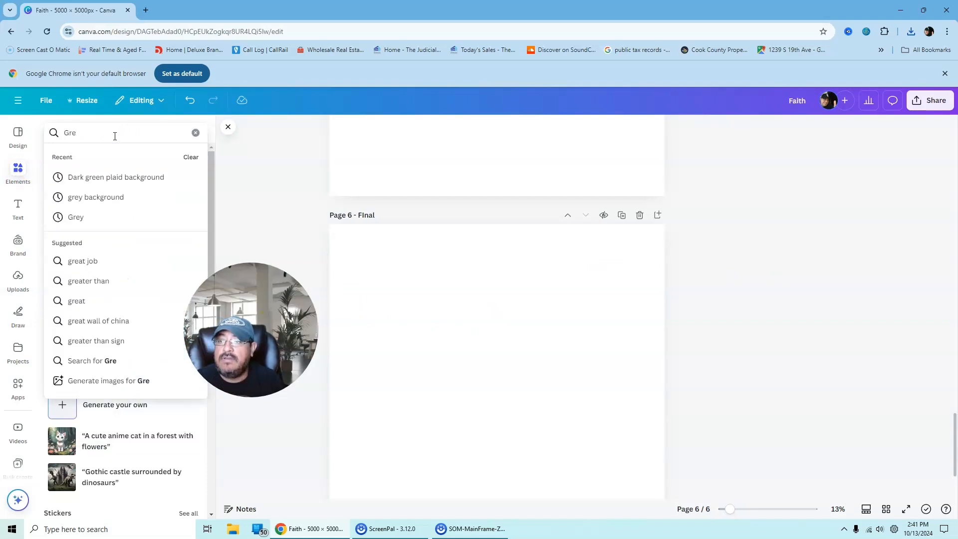
type("ay T SH")
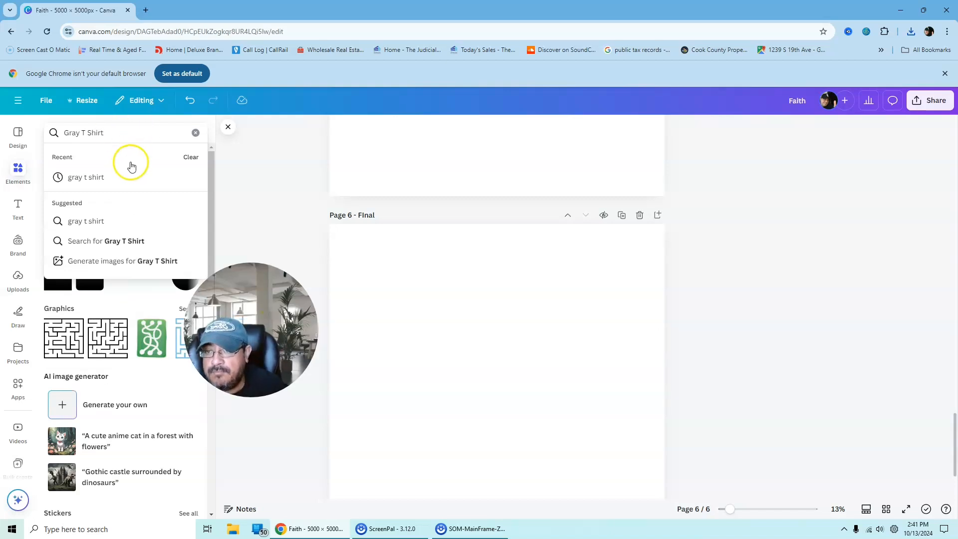
key("Return")
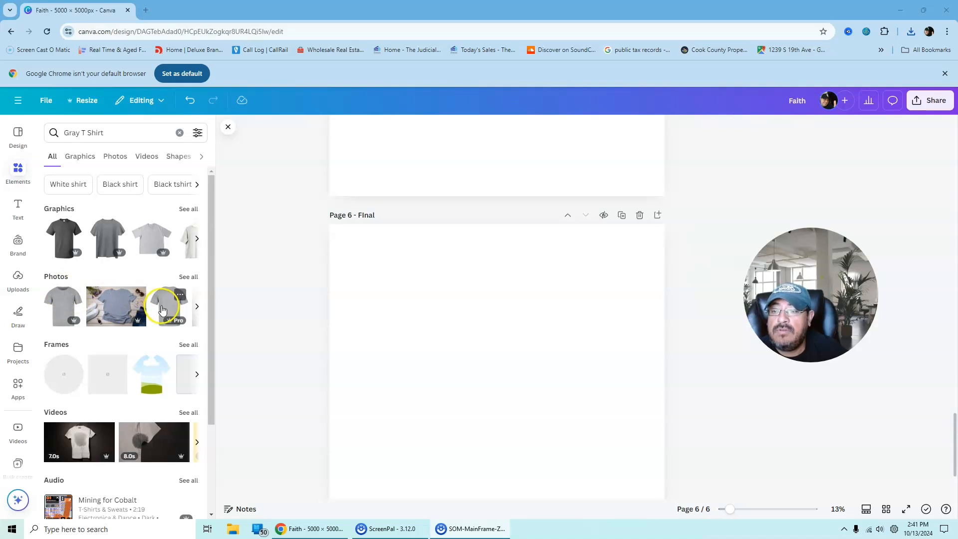
left_click(162, 309)
left_click_drag(479, 353, 481, 327)
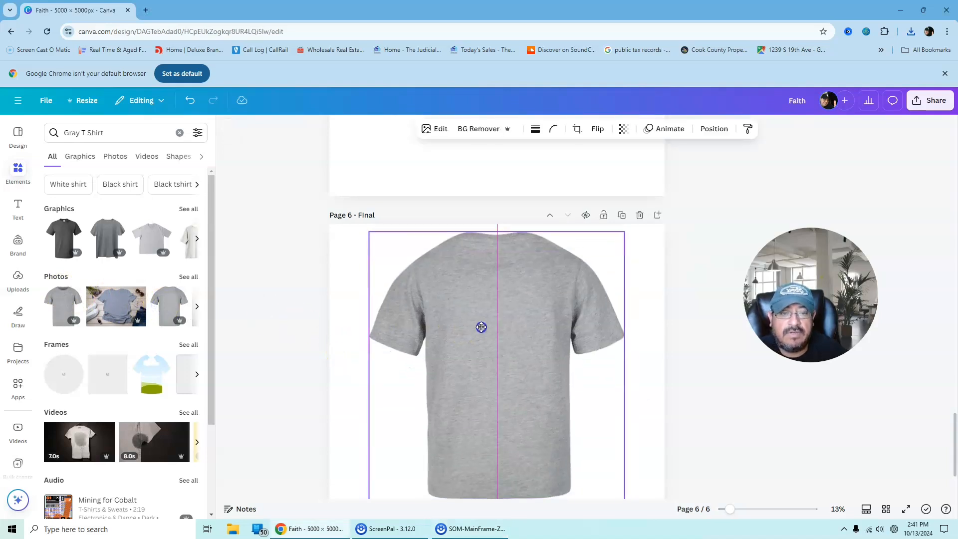
key("Delete")
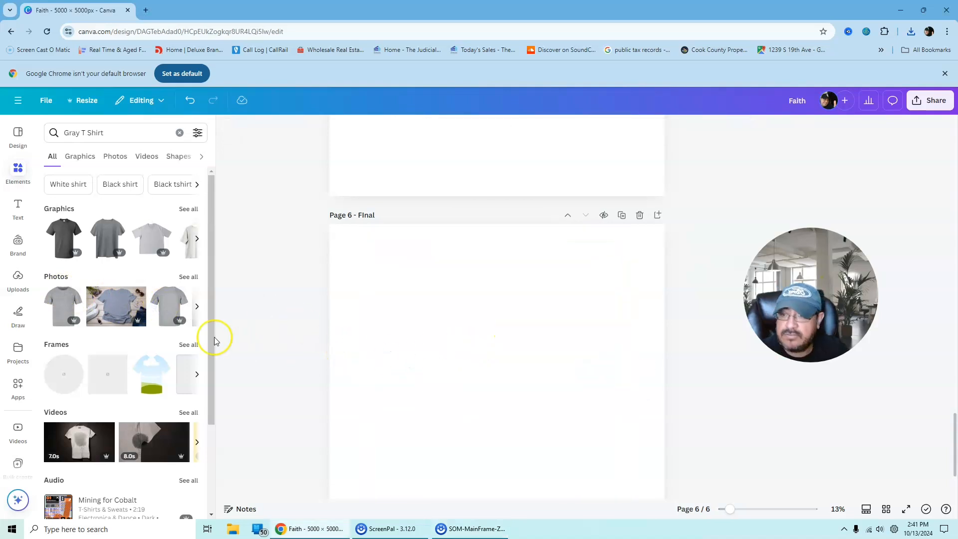
Step: Place the front-view gray T-shirt photo on page 6 and enlarge it to the full page height
left_click(69, 306)
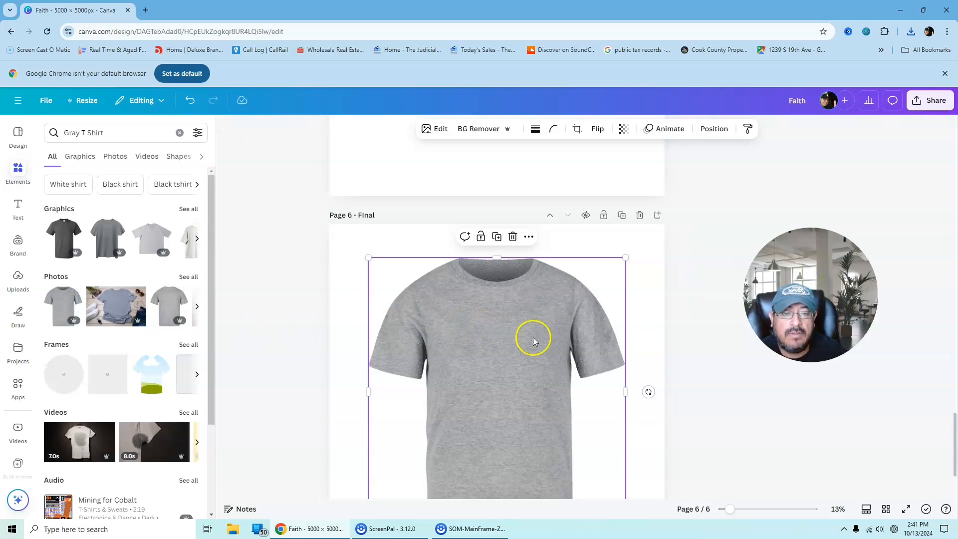
left_click_drag(533, 341, 494, 304)
scroll(781, 384, "down", 2)
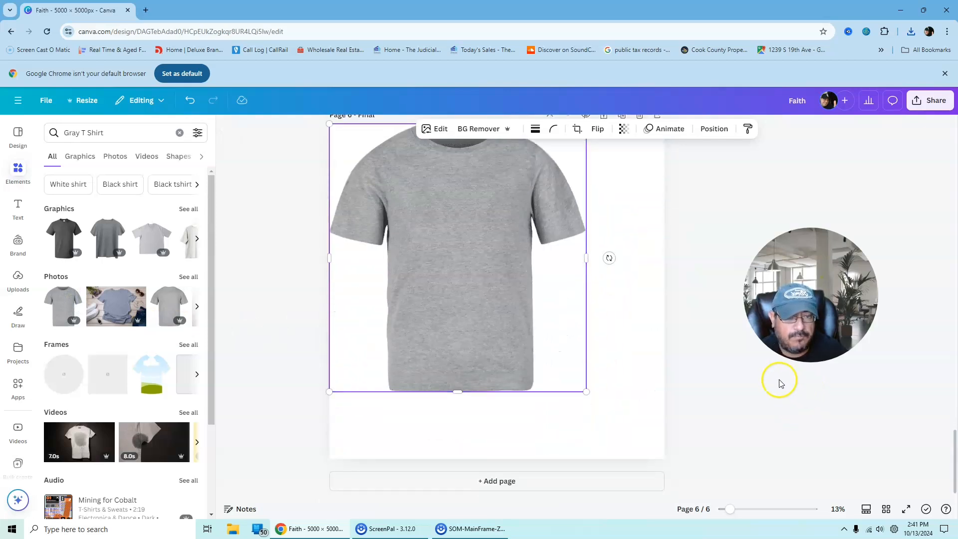
mouse_move(586, 392)
left_mouse_down()
mouse_move(654, 455)
mouse_move(590, 393)
left_mouse_up()
left_click(777, 391)
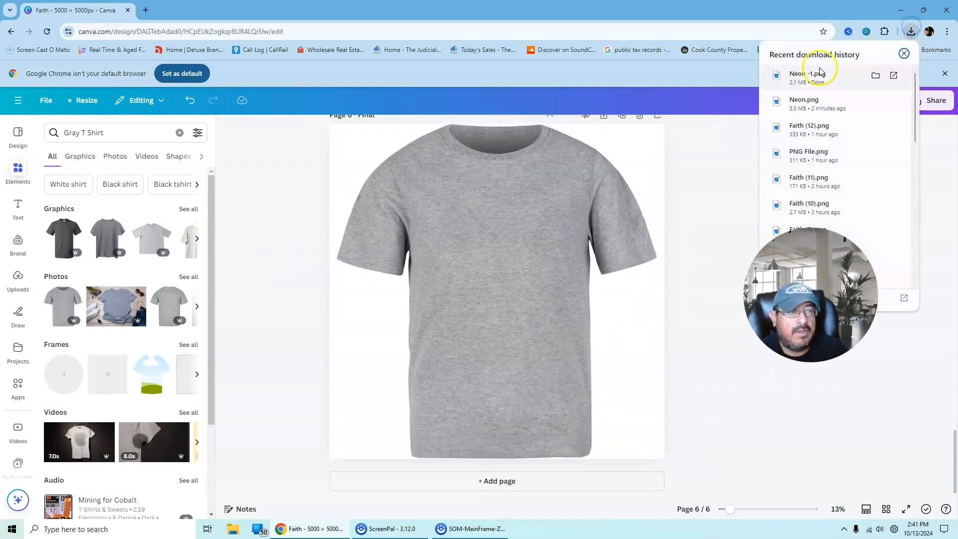
Step: Add the downloaded Neon -1.png to page 6, shrink it and centre it on the shirt's upper chest
left_click(818, 75)
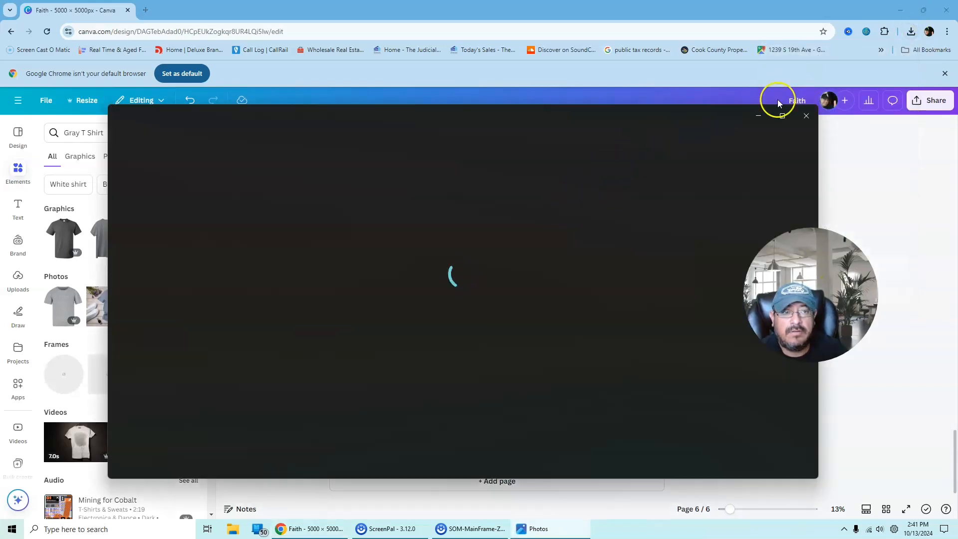
left_click(806, 115)
left_click(911, 31)
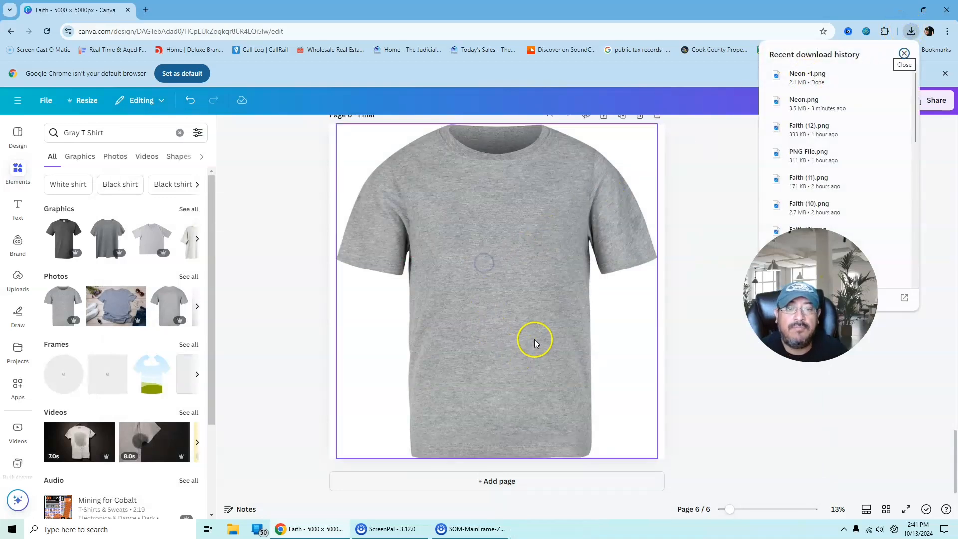
key("ctrl+v")
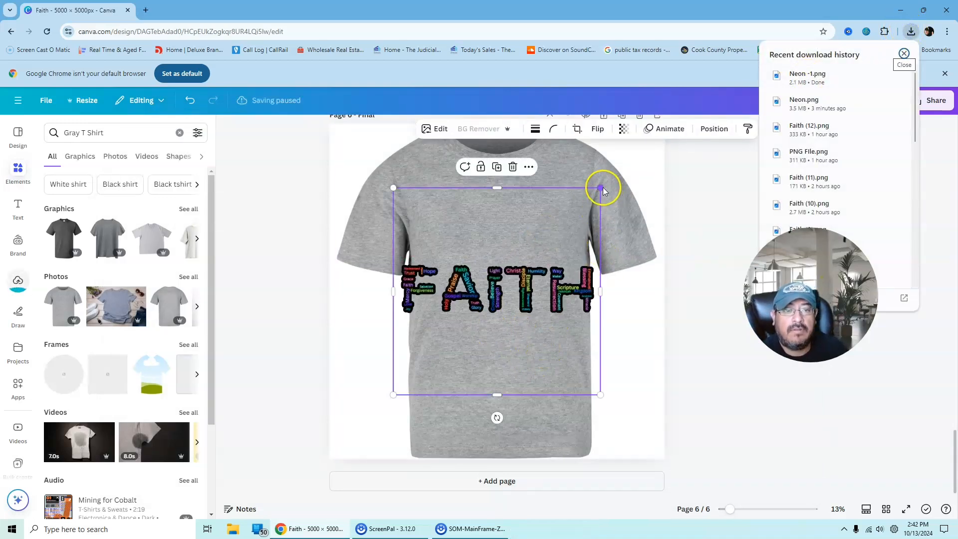
left_click_drag(601, 189, 535, 242)
left_click_drag(500, 284, 497, 230)
left_click(606, 380)
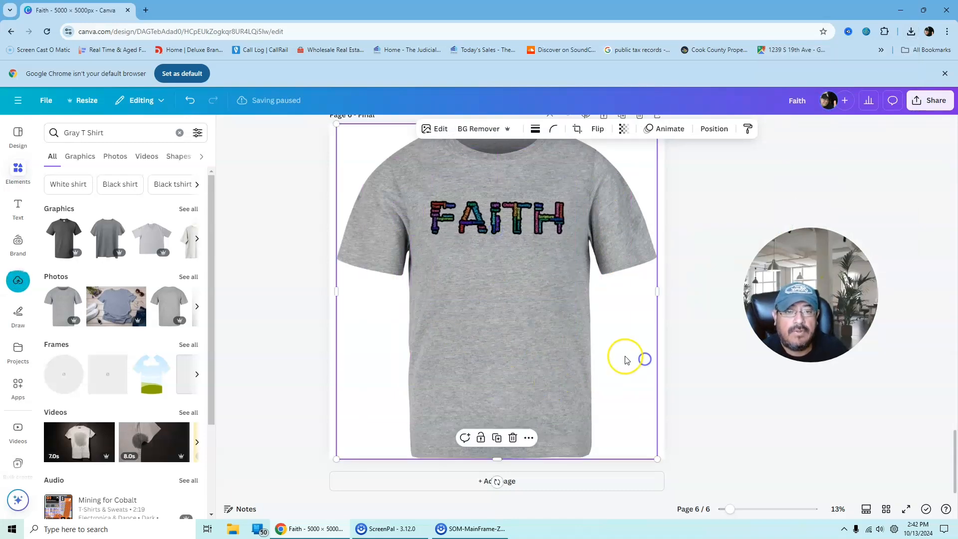
Step: Move the FAITH graphic slightly lower on the shirt's chest and inspect it up close
scroll(624, 321, "up", 3)
left_click_drag(498, 317, 497, 331)
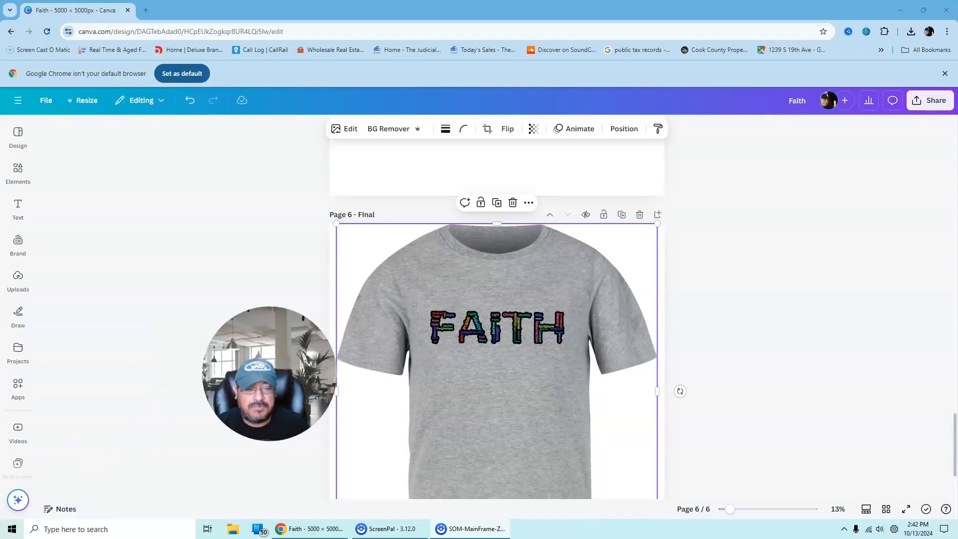
left_click(743, 508)
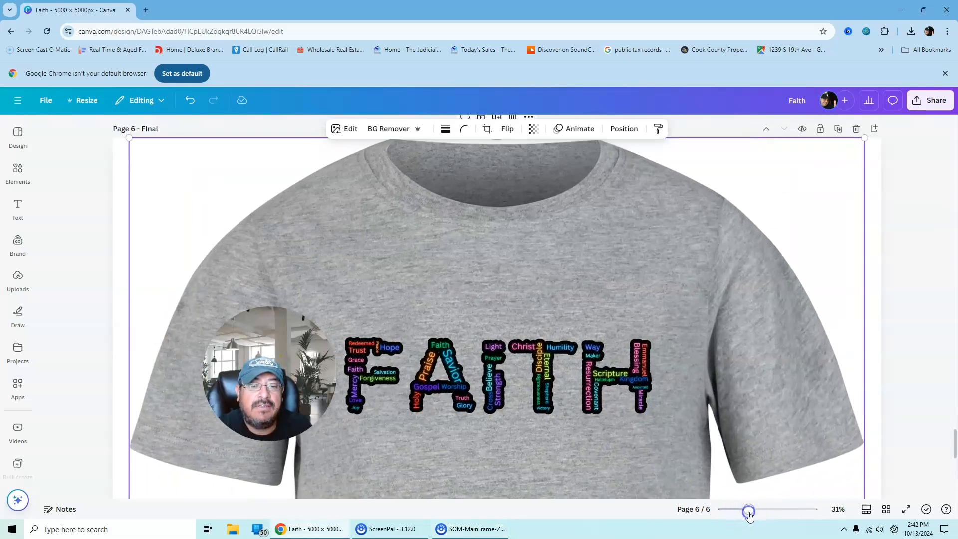
left_click_drag(743, 508, 749, 509)
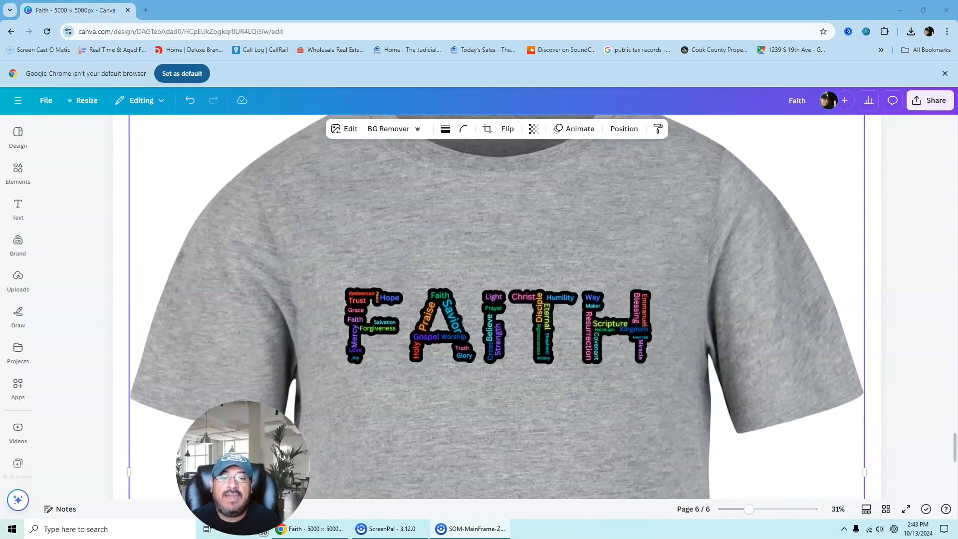